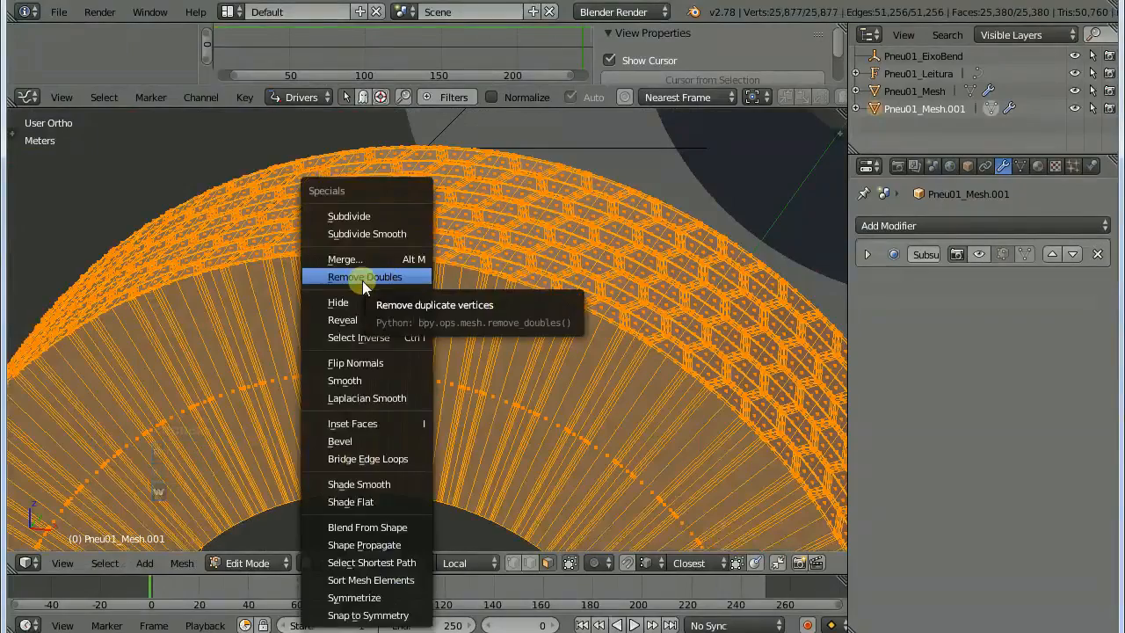
Try moving a sidewall face at the seam of Pneu01_Mesh.001 to test the weld, cancel the move and clear the selection.
right_click(392, 346)
key(g)
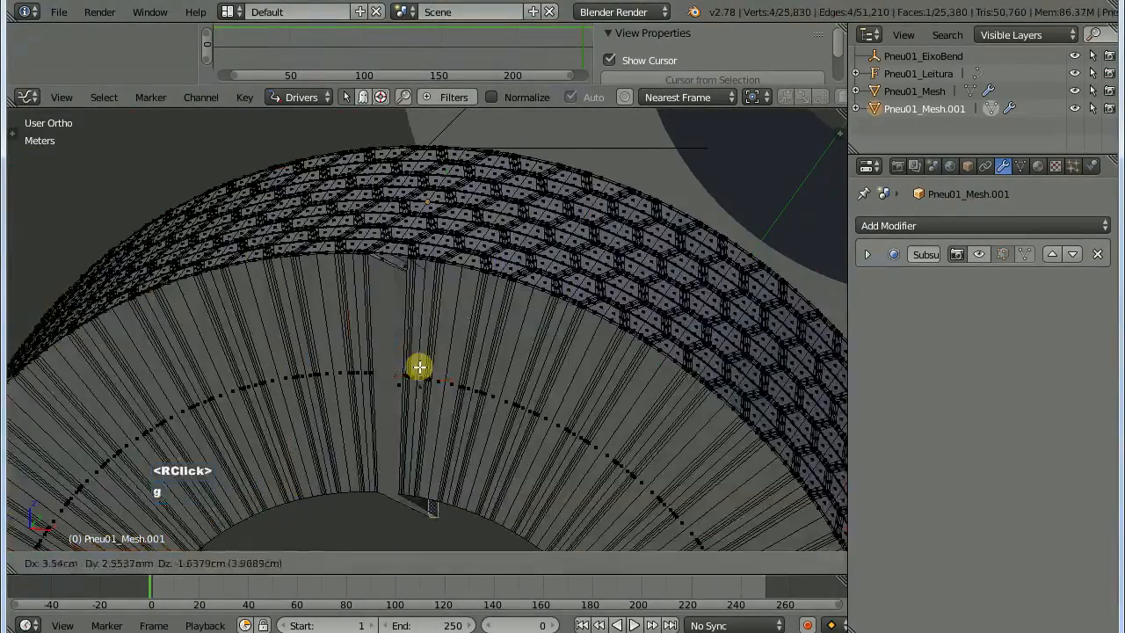
right_click(284, 331)
scroll(518, 299, down, 4)
key(a)
key(a)
Examine the welded tread and sidewall mesh of Pneu01_Mesh.001 up close.
scroll(510, 290, down, 4)
shift+middle_drag(500, 293, 563, 224)
middle_drag(563, 224, 615, 413)
scroll(580, 344, up, 5)
scroll(579, 344, down, 4)
key(ctrl+Tab)
click(548, 370)
key(a)
Return to Object Mode and delete the duplicate tyre Pneu01_Mesh.001.
shift+middle_drag(615, 413, 462, 337)
key(Tab)
key(x)
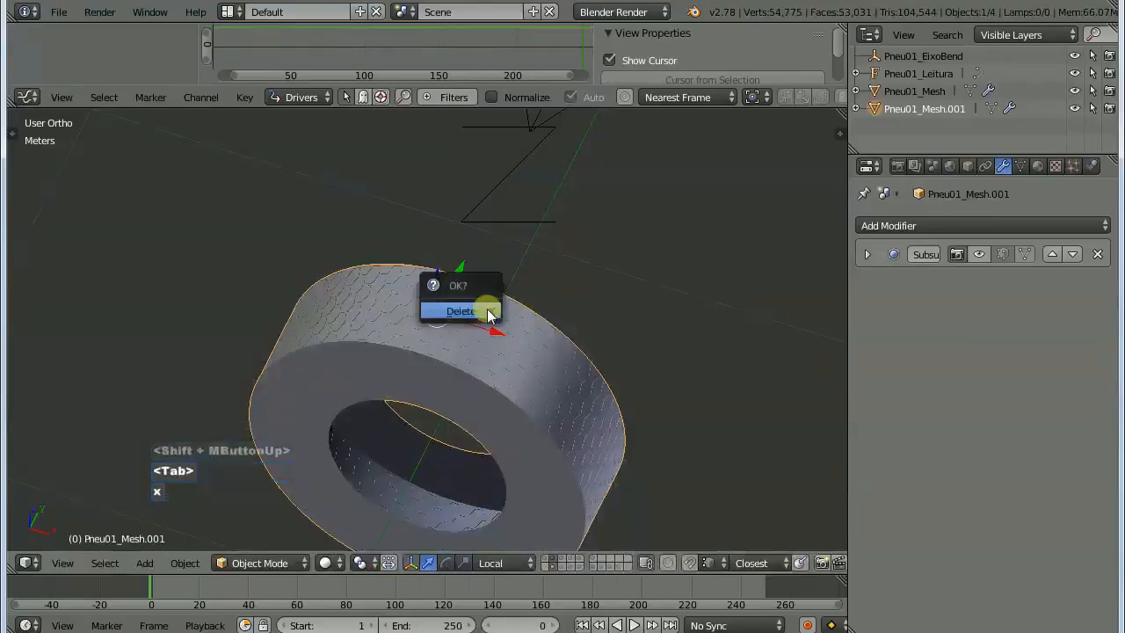
click(490, 314)
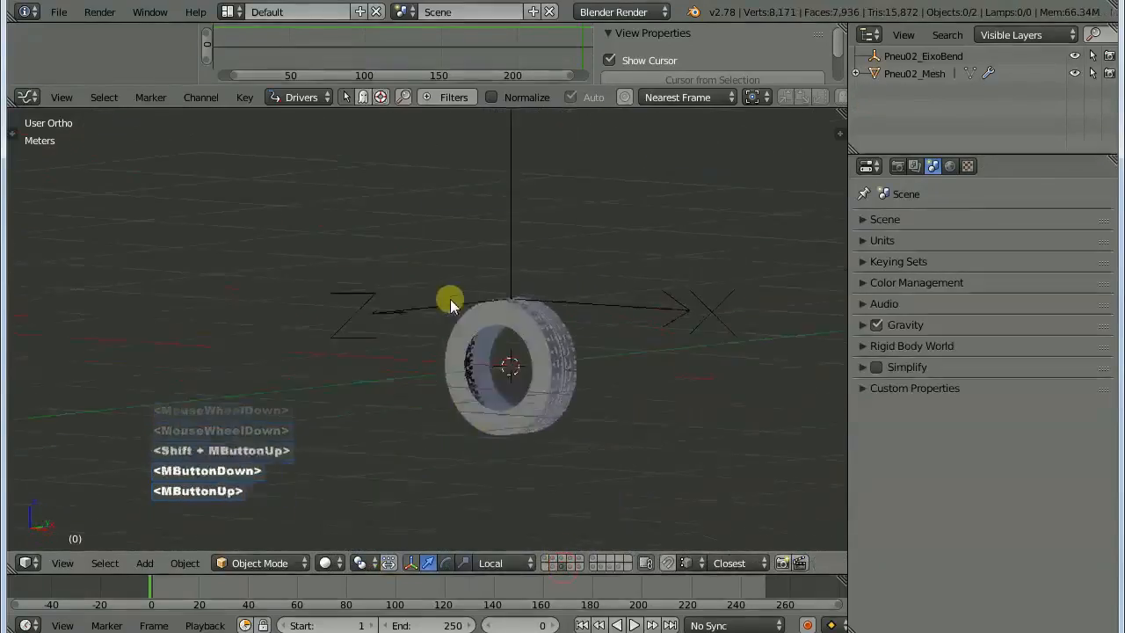
Select the Pneu02_Mesh tyre and duplicate it along the global Y axis.
right_click(450, 303)
scroll(475, 312, up, 3)
shift+middle_drag(492, 317, 514, 319)
mouse_move(514, 318)
middle_down()
mouse_move(530, 322)
mouse_move(510, 303)
middle_up()
scroll(506, 301, down, 3)
key(shift+d)
key(y)
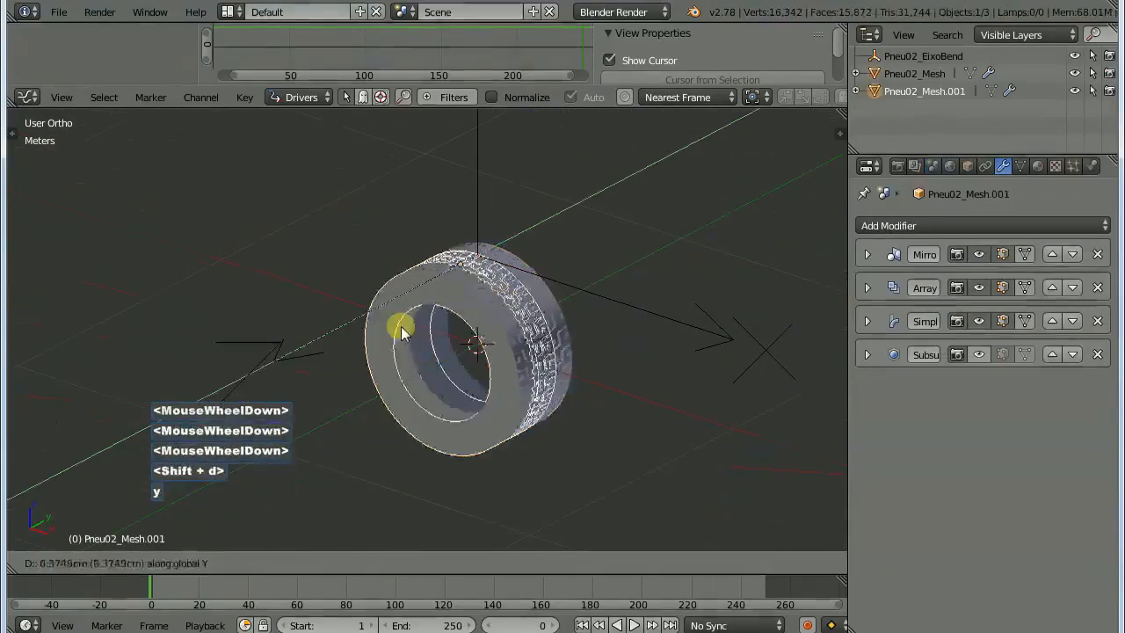
right_click(520, 282)
Apply the Mirror, Array and Simple Deform modifiers of Pneu02_Mesh.001 and toggle the Subsurf modifier's viewport display.
scroll(519, 281, up, 3)
shift+middle_drag(361, 400, 467, 296)
click(868, 254)
click(876, 280)
click(868, 254)
click(877, 280)
click(978, 254)
Test the seam of Pneu02_Mesh.001 in Edit Mode by trial-moving a sidewall face and cancelling the move.
scroll(554, 314, up, 1)
scroll(555, 314, up, 3)
scroll(539, 236, up, 3)
key(Tab)
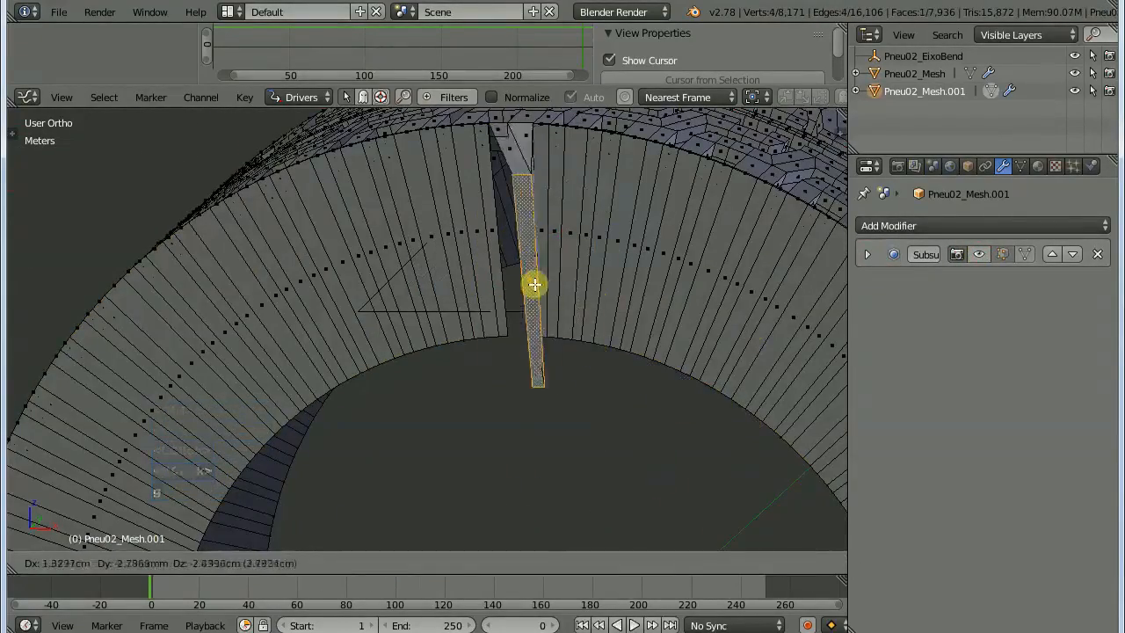
right_click(539, 255)
scroll(542, 256, down, 5)
scroll(542, 255, up, 3)
Remove the duplicate vertices from the whole Pneu02_Mesh.001 mesh and return to Object Mode.
key(a)
key(a)
key(w)
click(551, 231)
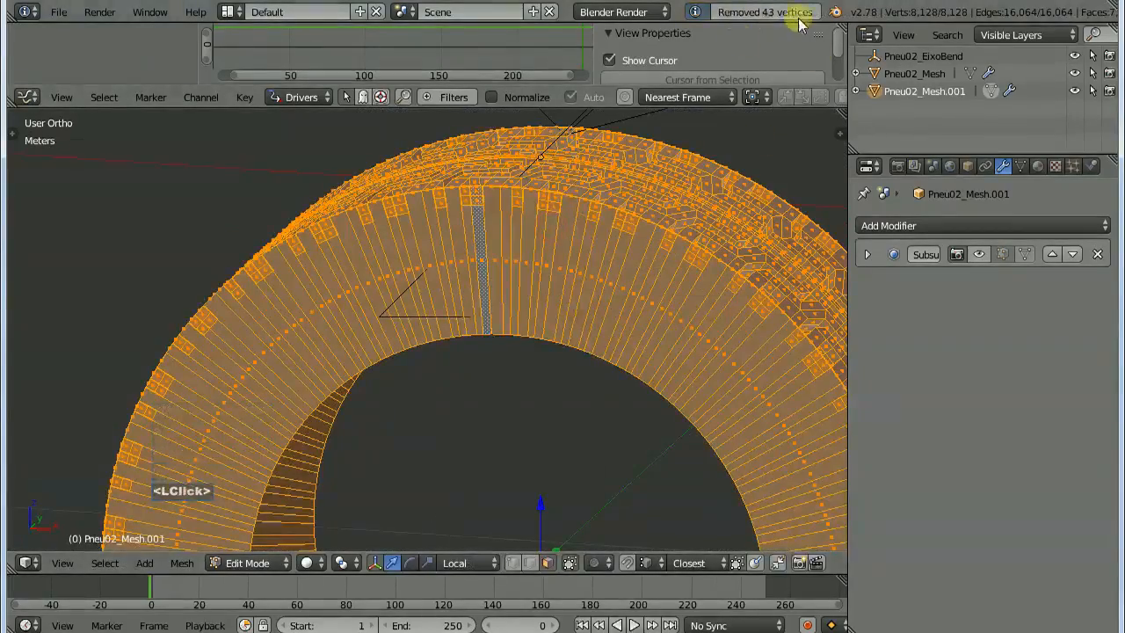
right_click(493, 261)
key(Tab)
Examine the welded seam of Pneu02_Mesh.001 in Object Mode and Edit Mode.
scroll(457, 299, down, 4)
middle_drag(458, 299, 525, 208)
scroll(388, 268, up, 5)
scroll(502, 322, down, 3)
key(Tab)
key(a)
scroll(515, 293, up, 4)
scroll(519, 238, down, 4)
Leave Edit Mode and delete the duplicate tyre Pneu02_Mesh.001.
key(Tab)
key(x)
click(512, 248)
Show the layer containing the Pneu03 tyre and select Pneu03_Mesh.
scroll(548, 308, down, 5)
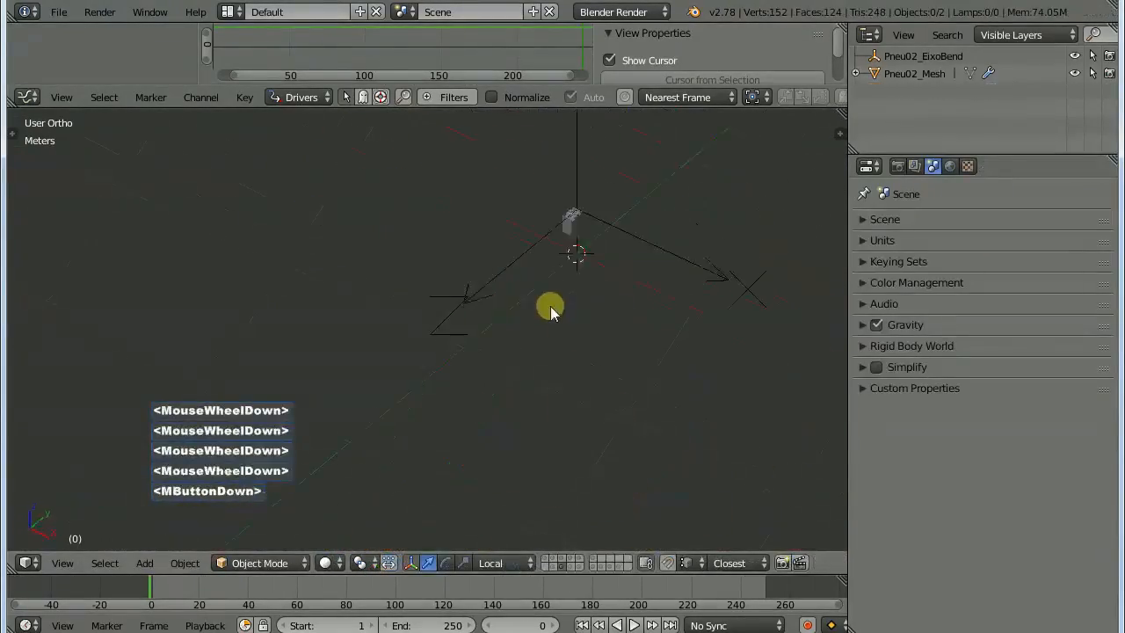
middle_drag(551, 311, 564, 331)
click(571, 567)
scroll(633, 351, up, 7)
right_click(689, 288)
shift+middle_drag(691, 291, 448, 401)
key(Tab)
middle_drag(448, 400, 570, 329)
key(Tab)
Preview Pneu03_Mesh with its Subsurf modifier displayed in the viewport and inspect the surface closely.
click(980, 355)
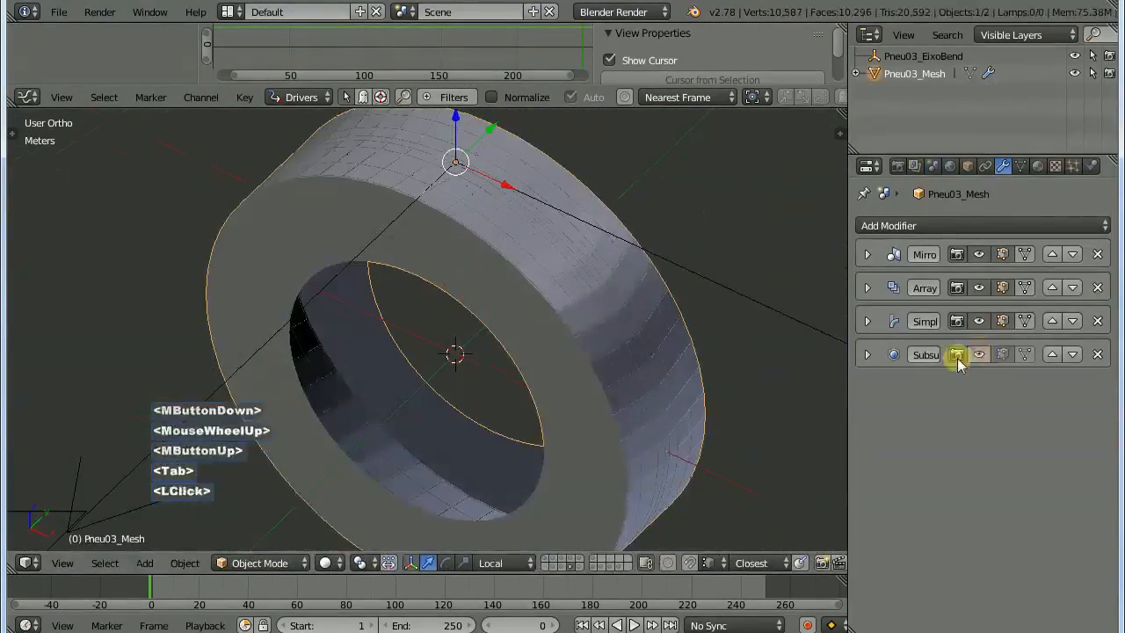
scroll(387, 379, up, 5)
scroll(386, 374, up, 2)
shift+middle_drag(386, 373, 587, 292)
scroll(587, 292, up, 1)
Turn off the viewport display of the Subsurf, Simple Deform, Array and Mirror modifiers on Pneu03_Mesh.
click(980, 355)
click(980, 322)
click(980, 288)
click(980, 255)
scroll(604, 268, down, 12)
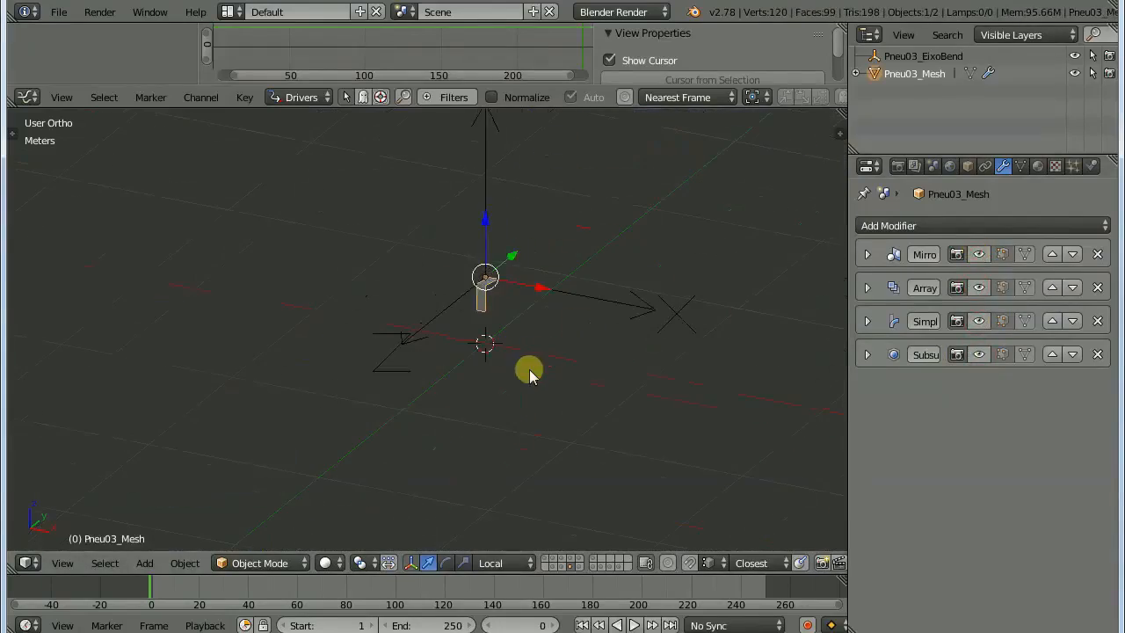
Apply the Mirror, Array and Simple Deform modifiers on the duplicate tyre Pneu03_Mesh.001.
click(869, 255)
click(901, 283)
click(869, 255)
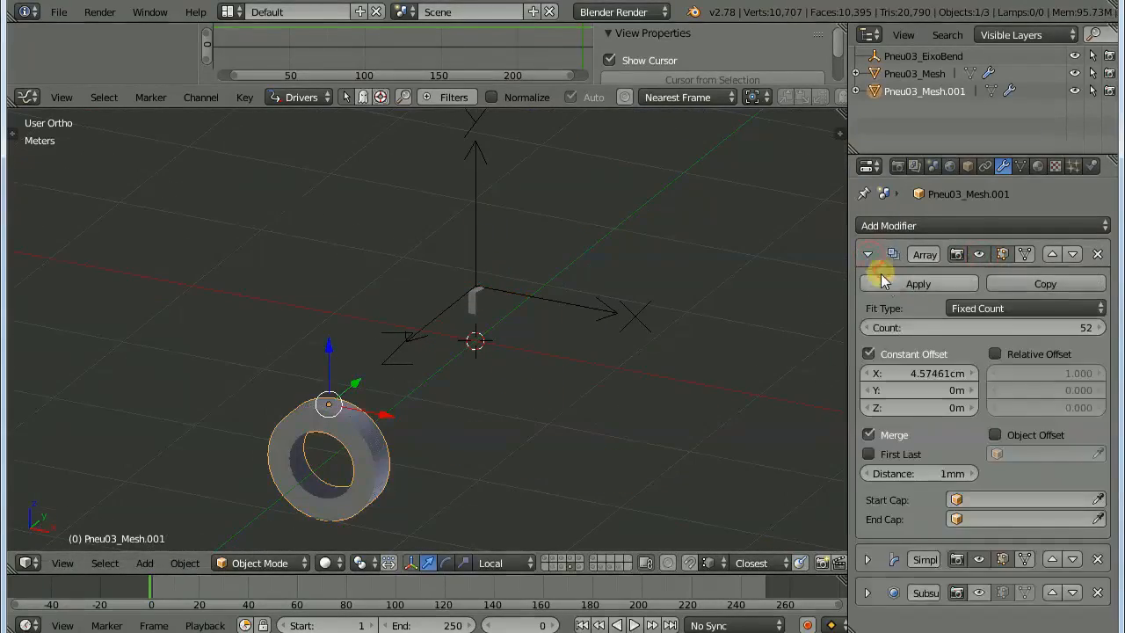
click(901, 283)
click(868, 254)
click(901, 283)
Inspect the seam of Pneu03_Mesh.001 with the Subsurf modifier temporarily displayed in the viewport.
scroll(316, 429, up, 6)
key(Tab)
middle_drag(584, 274, 565, 267)
key(Tab)
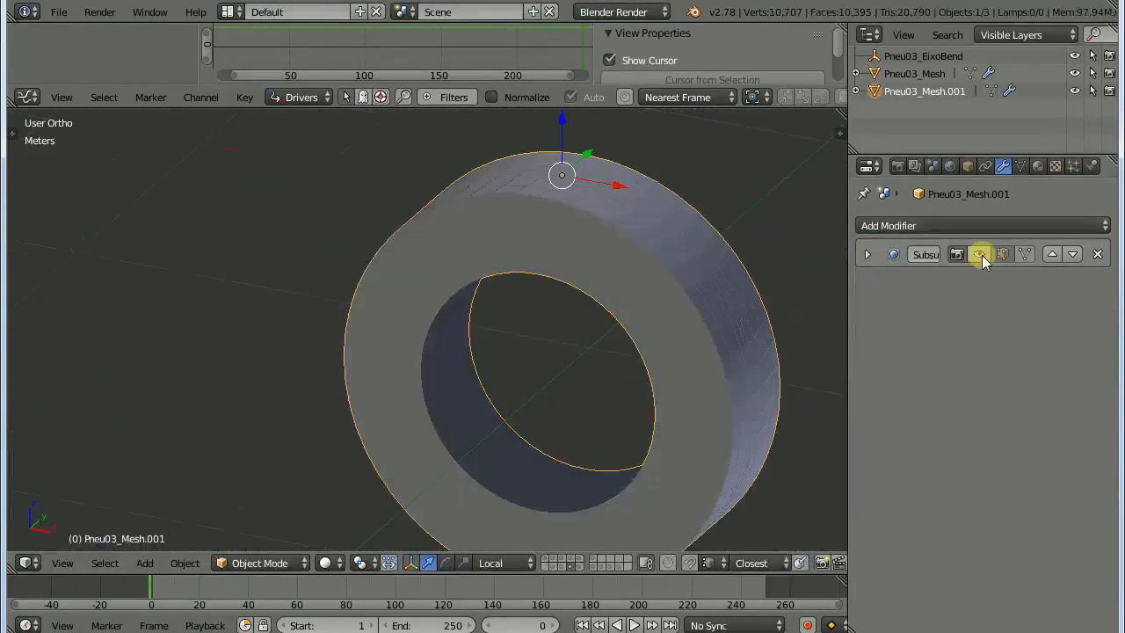
click(981, 255)
scroll(598, 231, up, 4)
scroll(498, 294, up, 2)
click(980, 255)
Test the seam of Pneu03_Mesh.001 in Edit Mode by trial-moving a narrow sidewall face and cancelling the move.
key(Tab)
scroll(447, 218, up, 3)
right_click(494, 177)
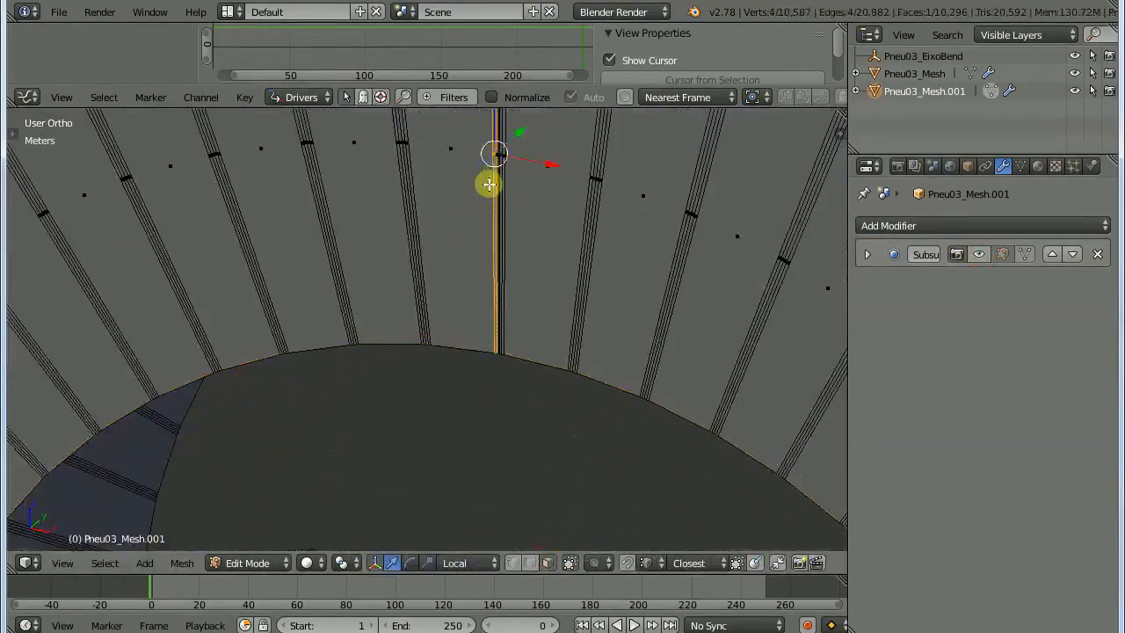
key(g)
right_click(257, 237)
scroll(432, 233, down, 7)
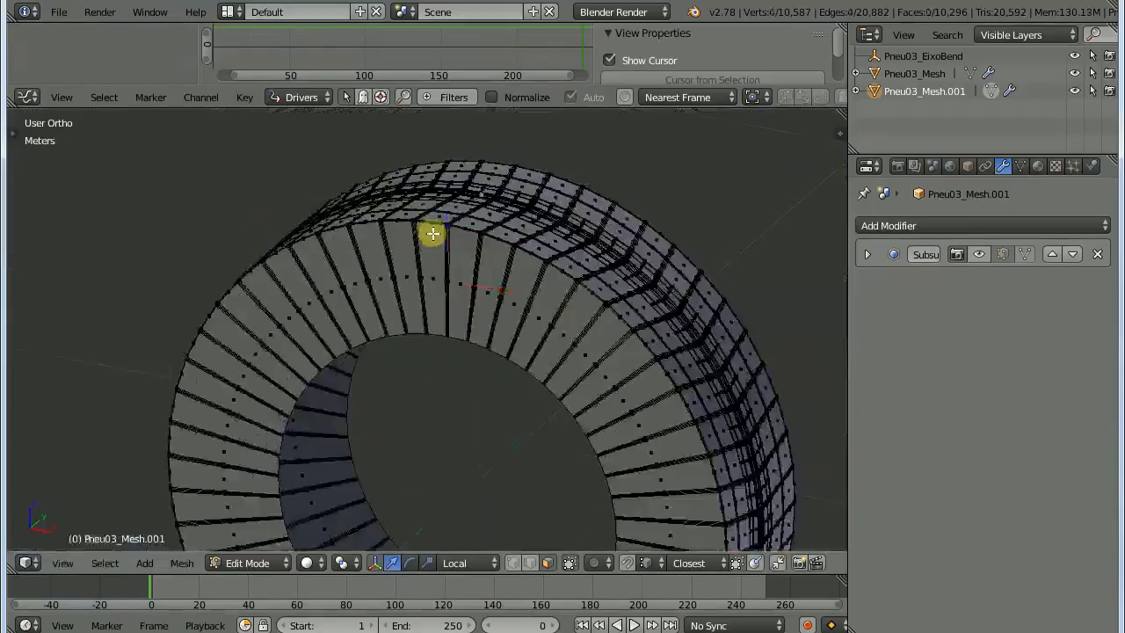
Remove the duplicate vertices from the whole Pneu03_Mesh.001 mesh and return to Object Mode.
key(a)
key(a)
key(w)
click(510, 161)
key(Tab)
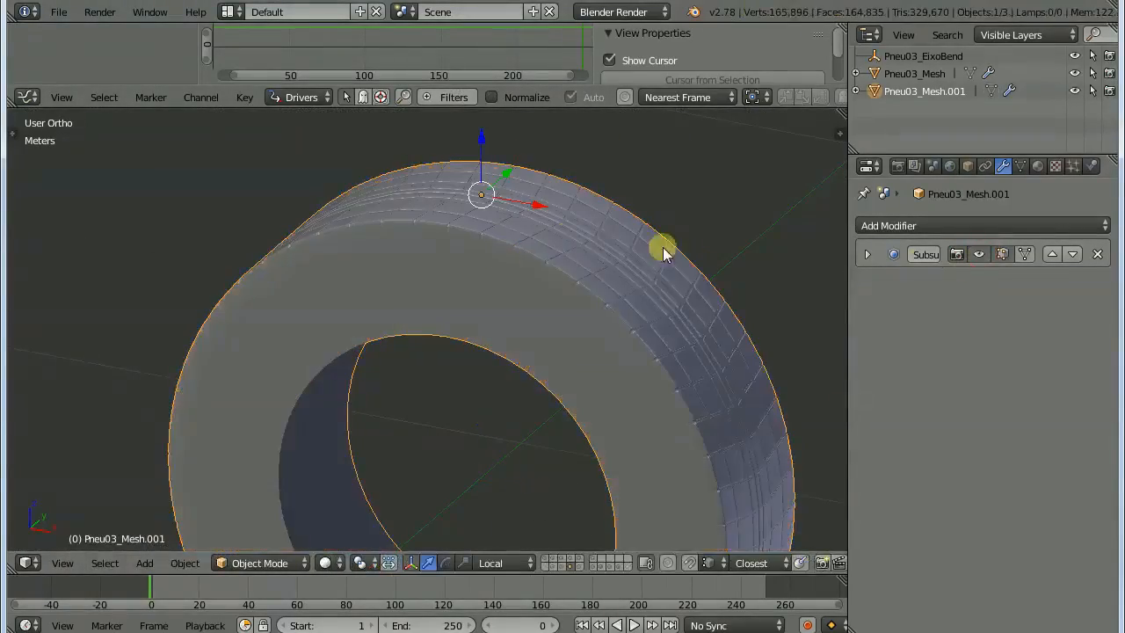
Examine the welded seam and tread of Pneu03_Mesh.001.
scroll(561, 325, down, 3)
middle_drag(561, 325, 505, 361)
scroll(469, 340, down, 2)
key(Tab)
scroll(490, 340, up, 10)
scroll(489, 340, down, 9)
Leave Edit Mode and delete the duplicate tyre Pneu03_Mesh.001.
key(Tab)
scroll(419, 354, down, 6)
middle_drag(419, 355, 264, 424)
key(x)
click(425, 294)
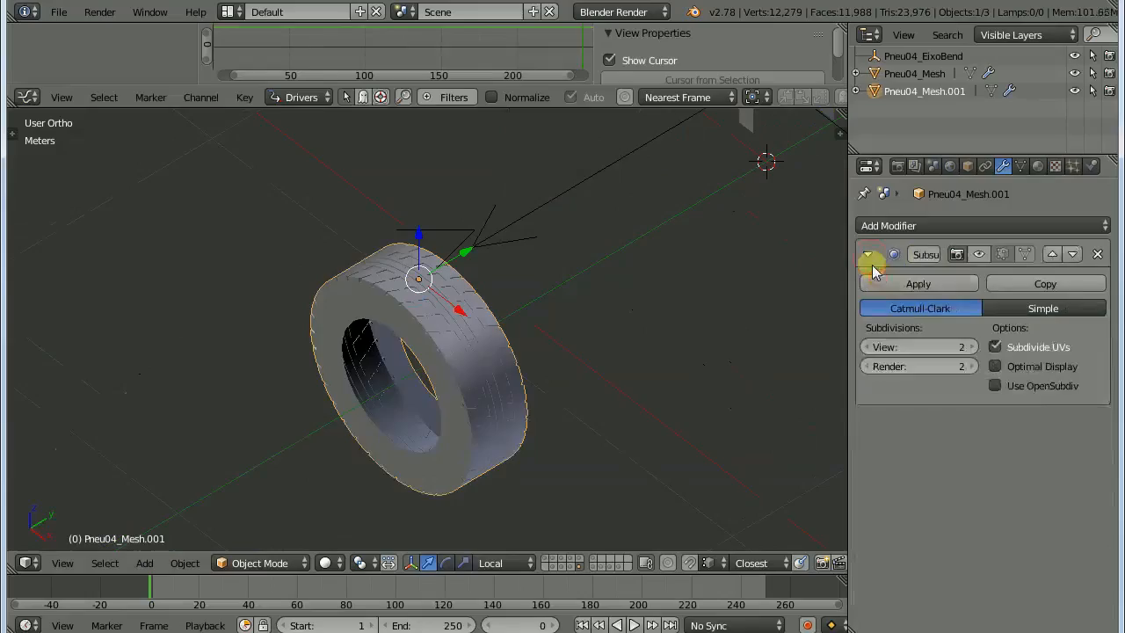
Inspect the inner-edge seam of Pneu04_Mesh.001 and test it in Edit Mode by trial-moving a narrow seam face.
middle_drag(540, 350, 632, 269)
scroll(632, 268, up, 9)
shift+middle_drag(407, 235, 471, 374)
scroll(471, 374, up, 4)
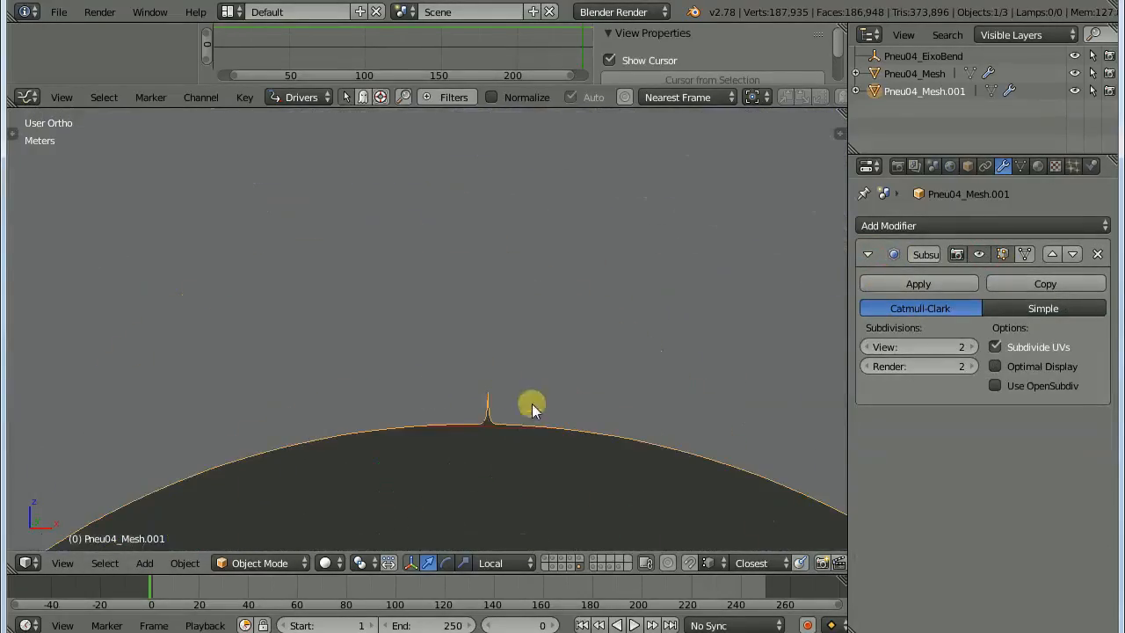
scroll(477, 438, down, 3)
key(Tab)
key(a)
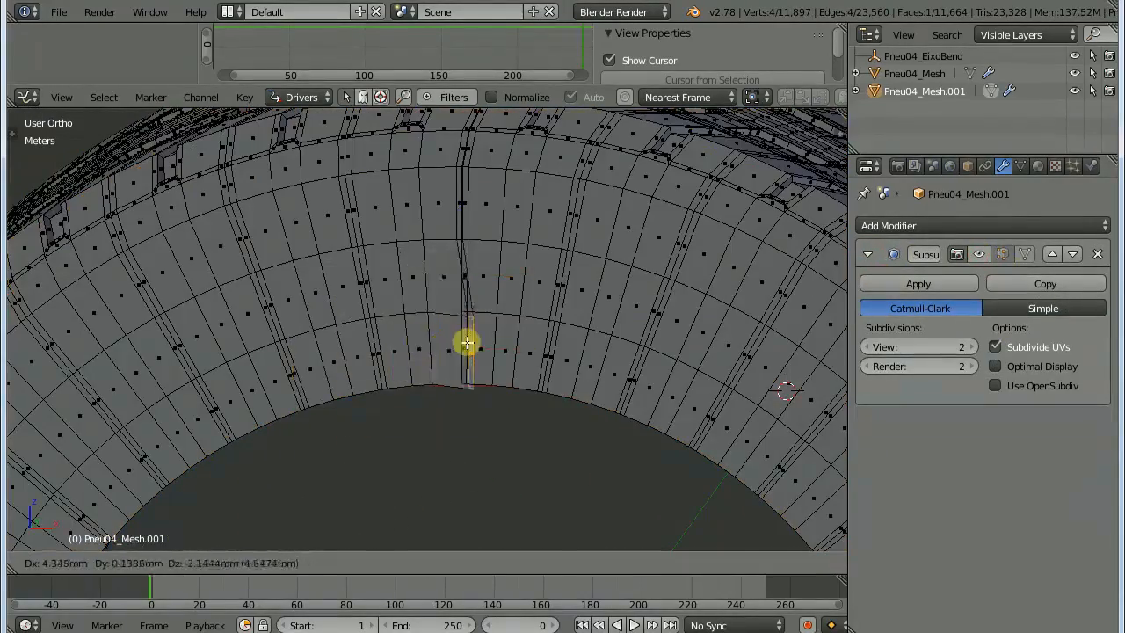
Remove the duplicate vertices from the whole Pneu04_Mesh.001 mesh with a merge distance of 0.5 mm.
key(a)
key(w)
click(564, 260)
scroll(467, 293, up, 5)
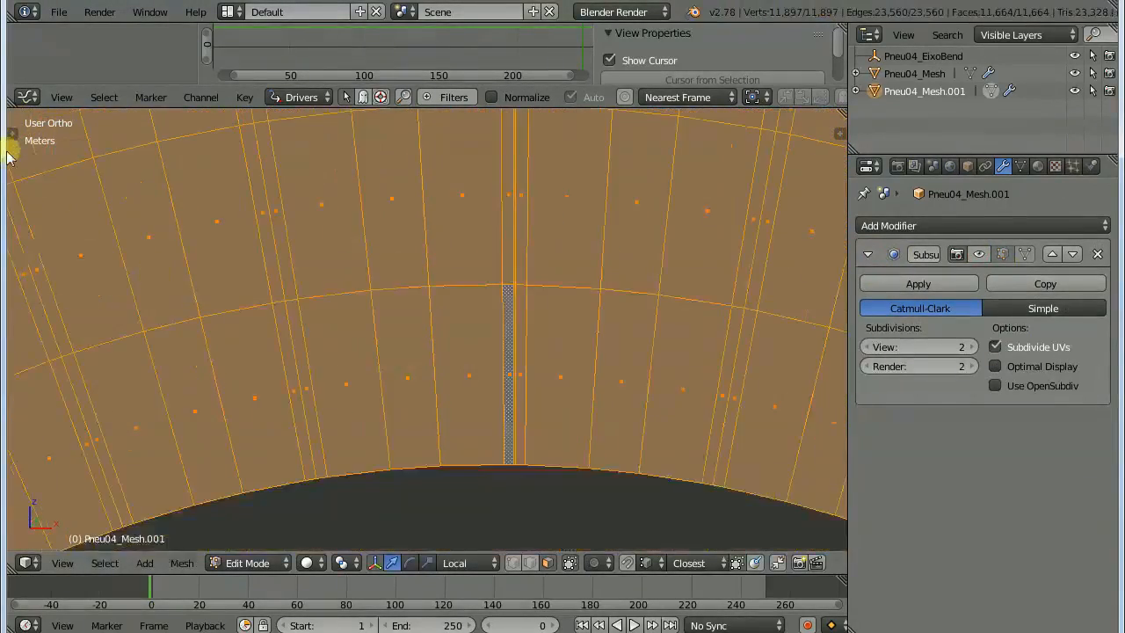
key(t)
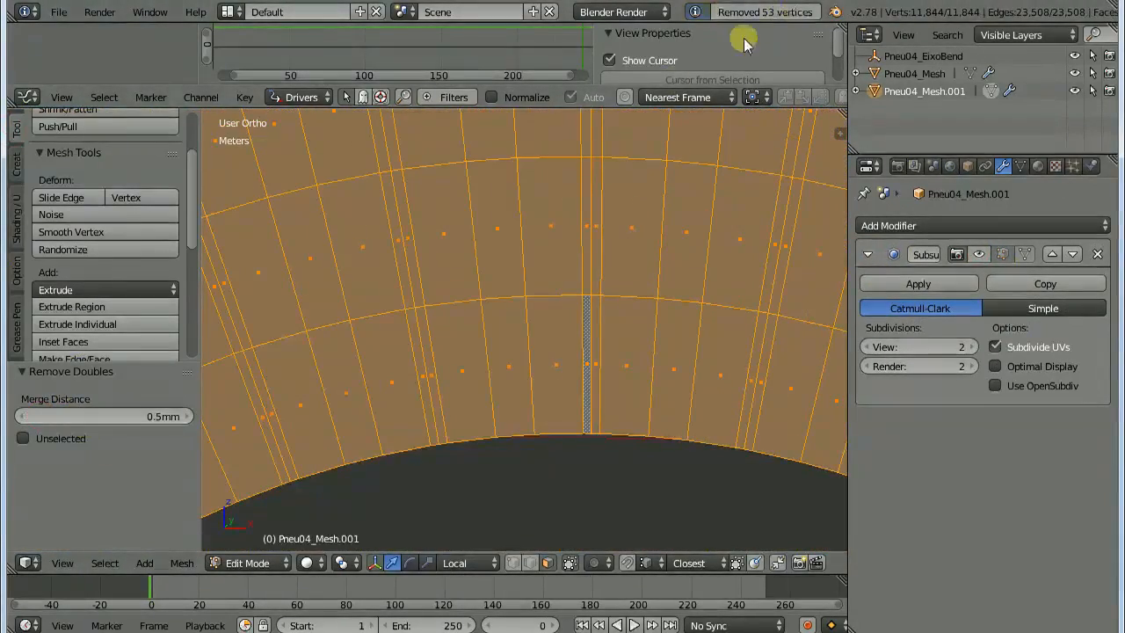
Examine the welded Pneu04_Mesh.001 tyre in Object Mode and Edit Mode, toggling the Subsurf modifier's viewport display.
scroll(512, 254, down, 7)
middle_drag(512, 254, 530, 284)
key(Tab)
click(980, 255)
scroll(512, 337, down, 4)
key(Tab)
key(a)
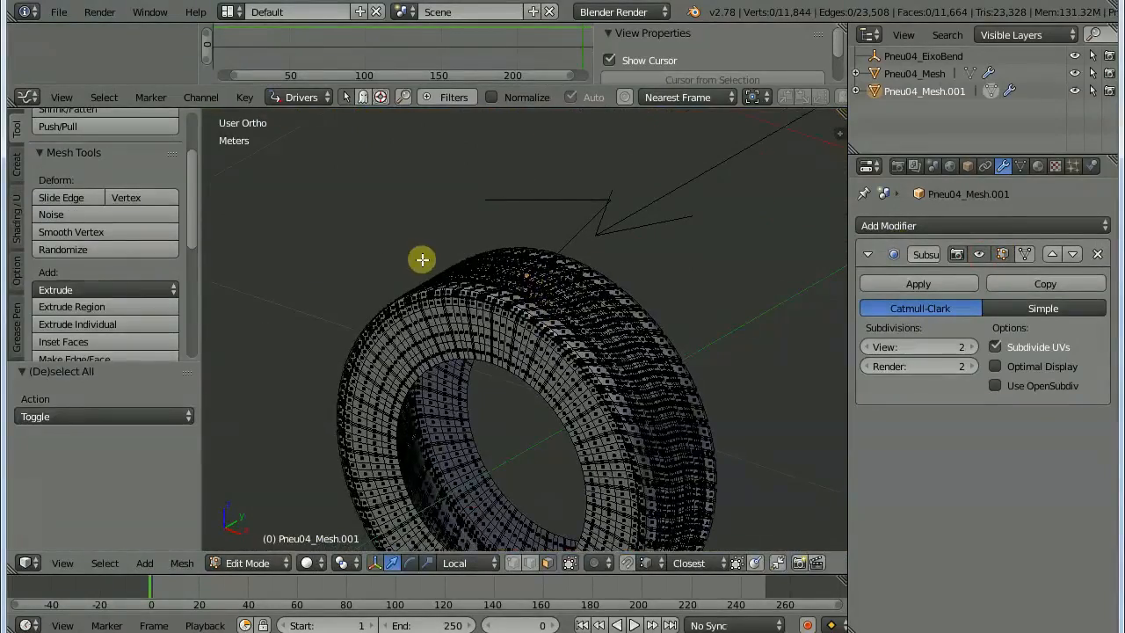
Hide the mesh tools, leave Edit Mode and delete the duplicate tyre Pneu04_Mesh.001.
key(t)
key(Tab)
key(x)
click(470, 301)
Show the layer containing the Pneu01 tyre, with Pneu01_Mesh as the active object.
right_click(499, 301)
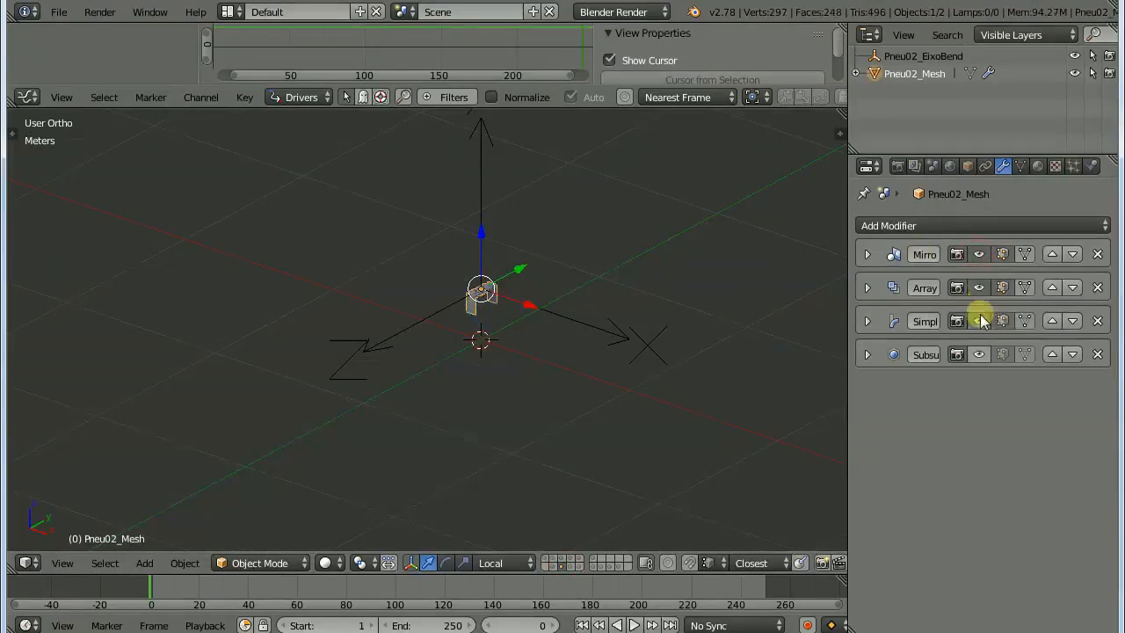
click(553, 567)
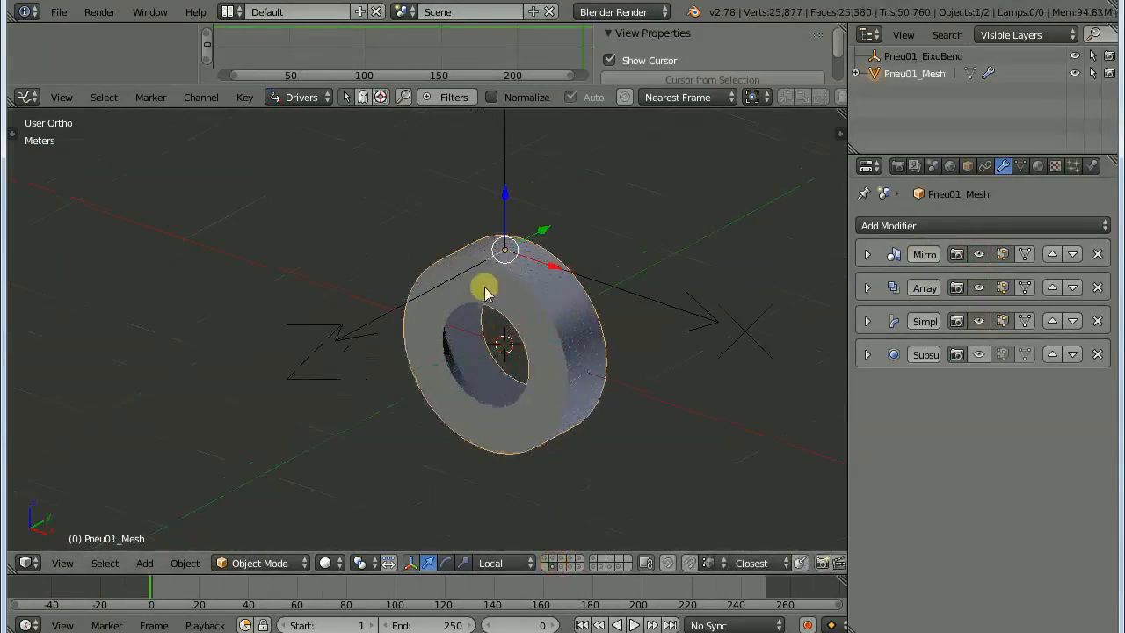
shift+middle_drag(509, 300, 484, 338)
scroll(501, 351, up, 3)
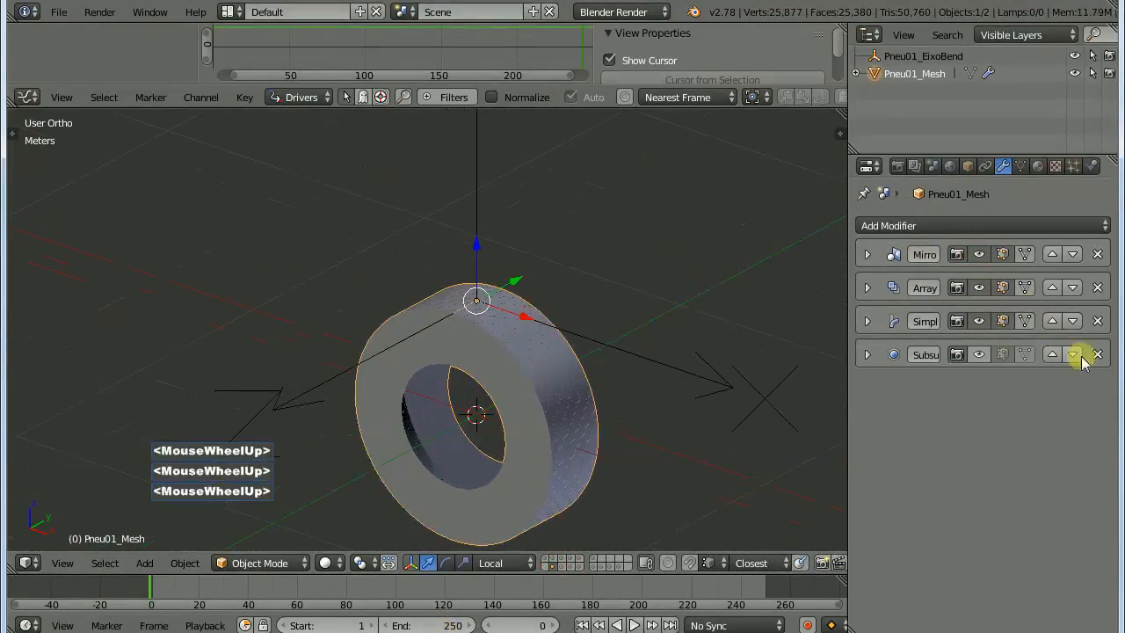
Remove the Subsurf and Simple Deform modifiers from Pneu01_Mesh so the tread strip is straight.
click(1095, 321)
scroll(610, 344, down, 3)
middle_drag(610, 343, 603, 340)
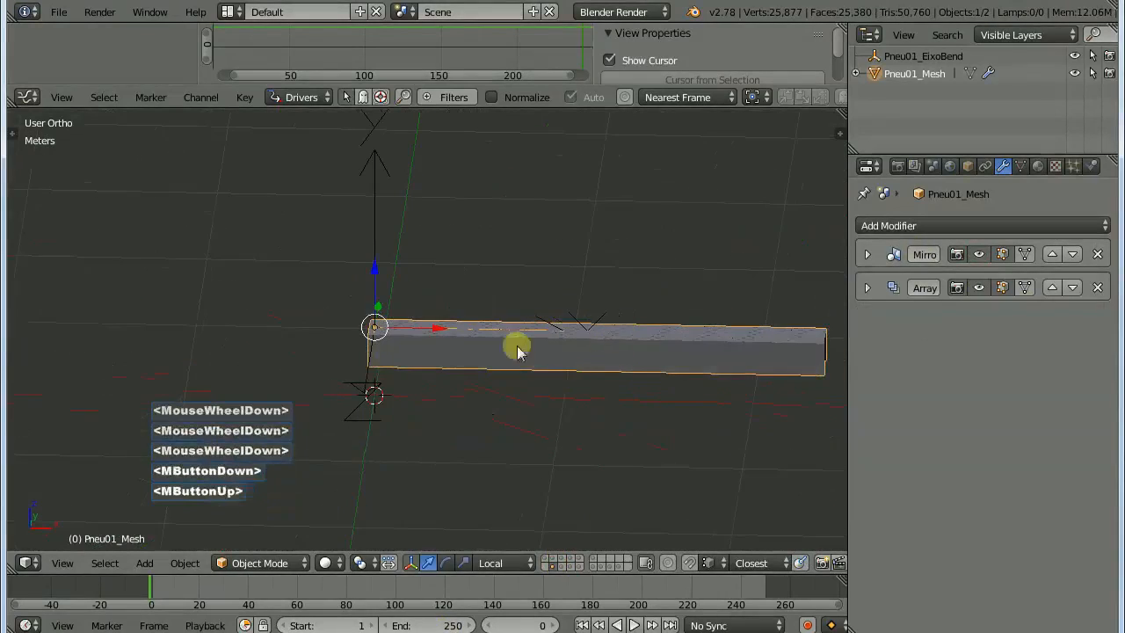
Display the reference tyre's layer together with the Pneu01 layer and select Pneu_MeshRef.
click(546, 563)
shift+click(553, 559)
middle_drag(400, 460, 363, 440)
right_click(371, 395)
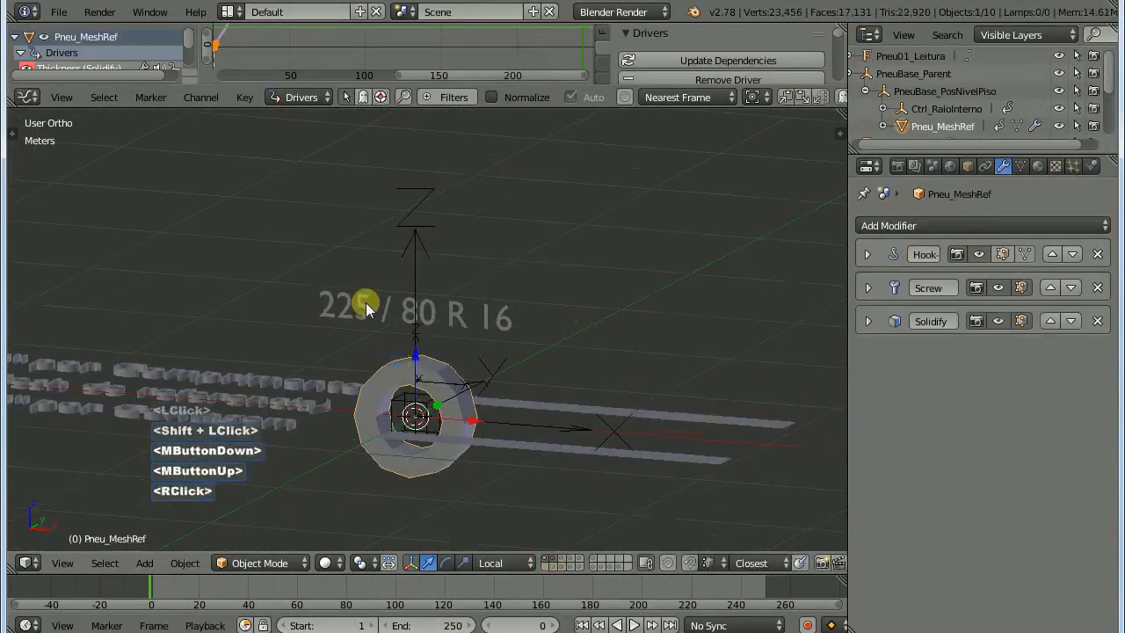
Set the custom properties of Pneu_MeshRef to 80 for de and 16 for fg.
click(971, 168)
text(80)
key(Tab)
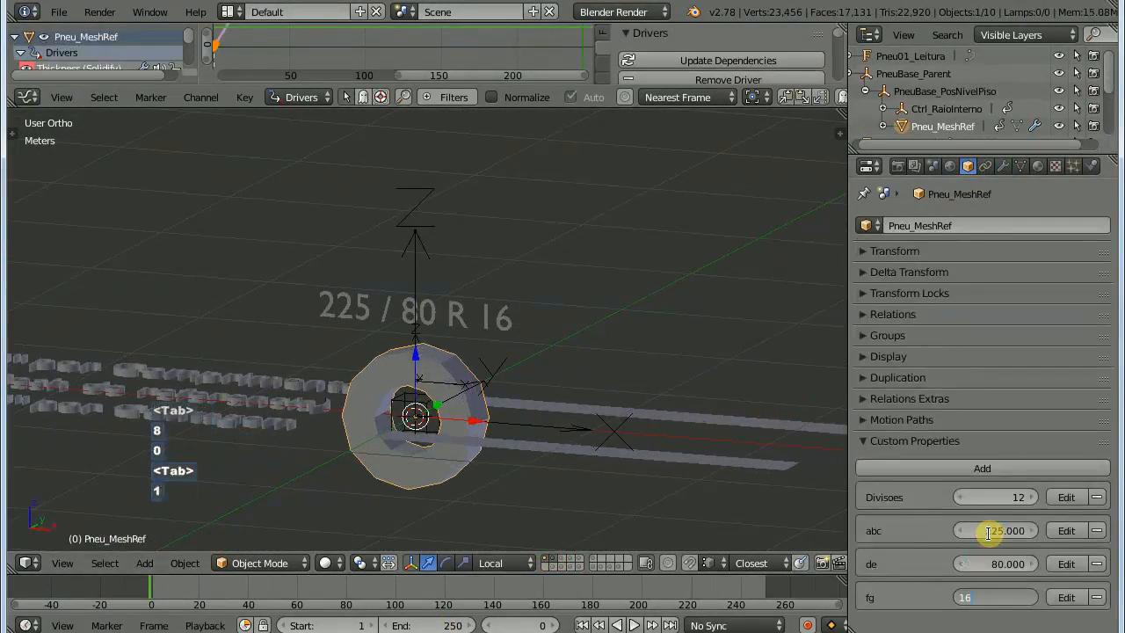
Add a Bezier circle, rotate it 90° about X and scale it to surround the reference tyre.
middle_drag(296, 417, 451, 447)
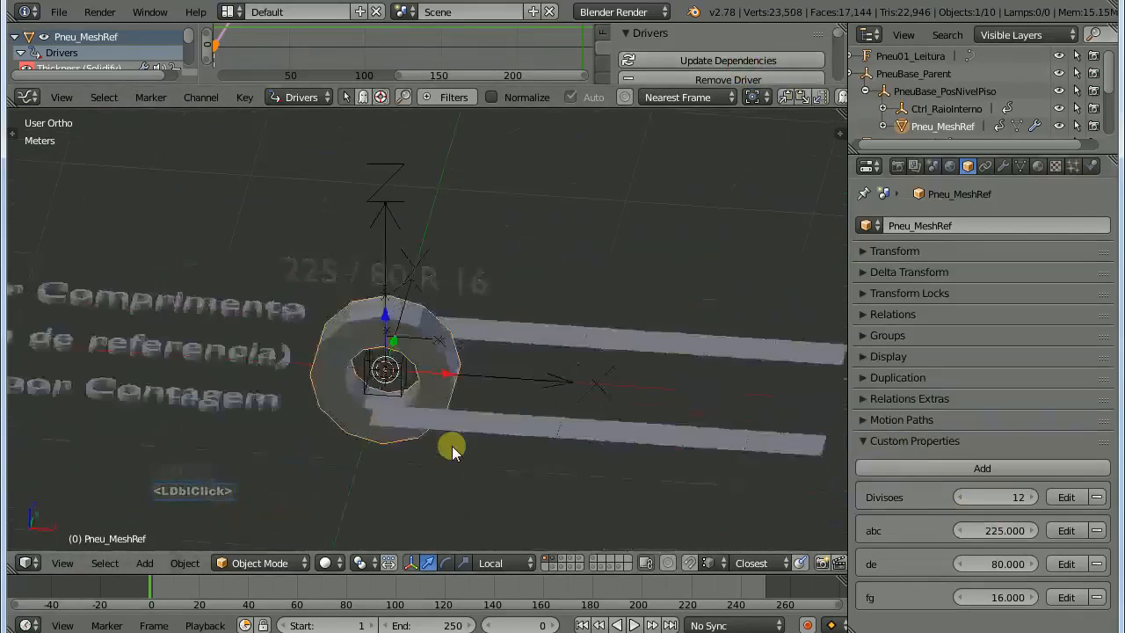
scroll(537, 267, down, 2)
key(shift+a)
mouse_move(519, 268)
click(621, 287)
text(rx90)
key(Return)
key(s)
click(504, 301)
Match the Bezier circle's X and Y dimensions to the reference tyre's 76.64 cm outer diameter.
right_click(432, 326)
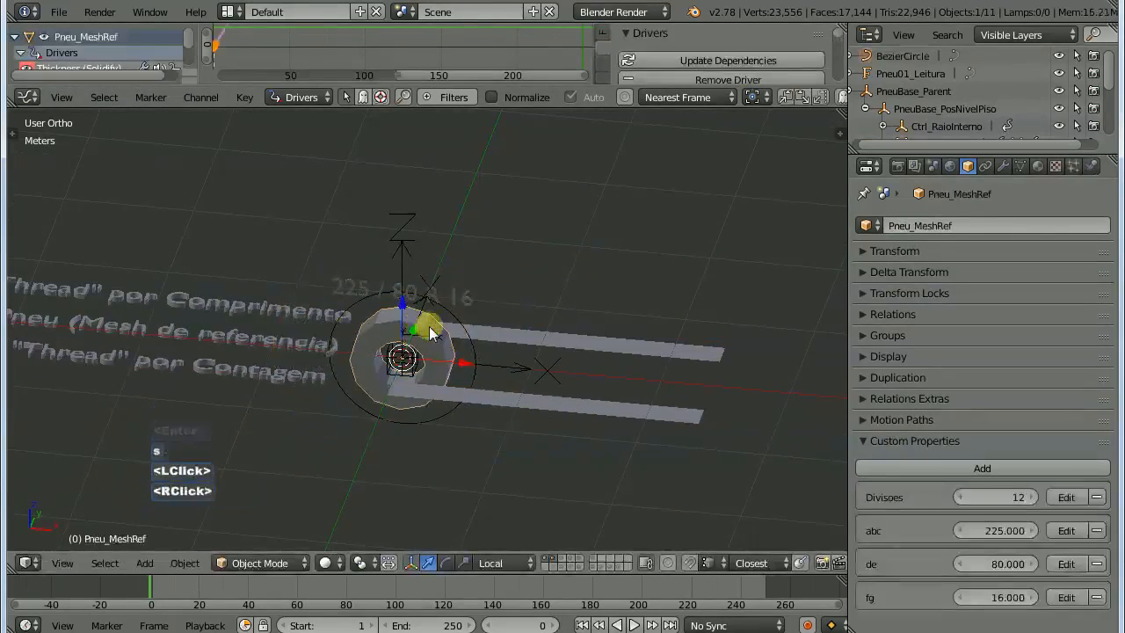
click(840, 134)
right_click(418, 362)
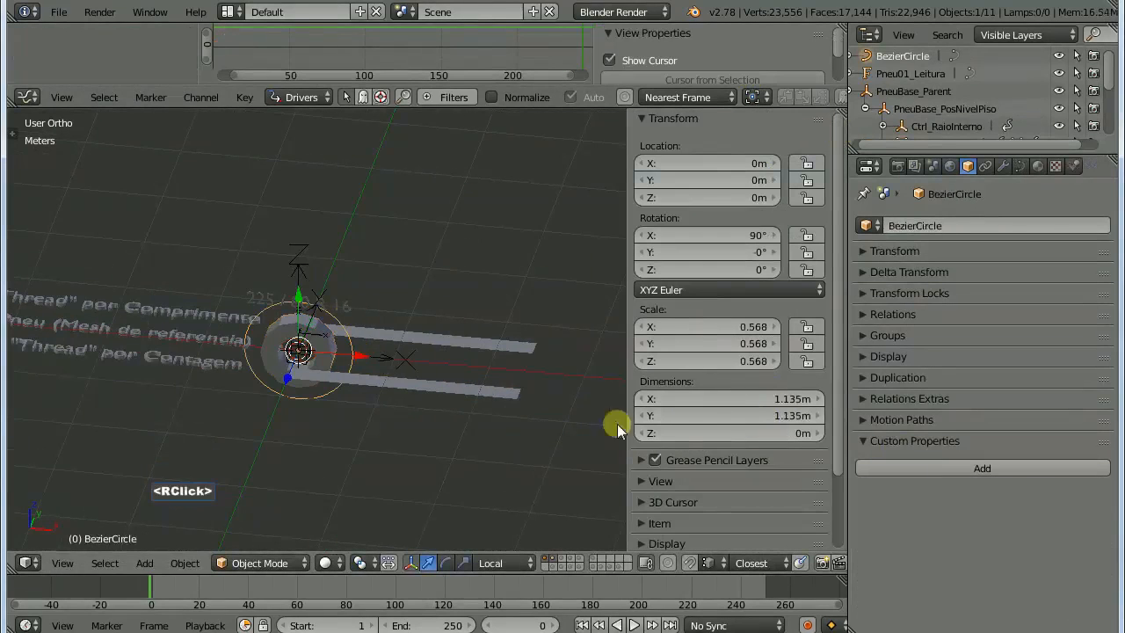
scroll(236, 334, up, 4)
right_click(317, 316)
key(ctrl+c)
right_click(344, 291)
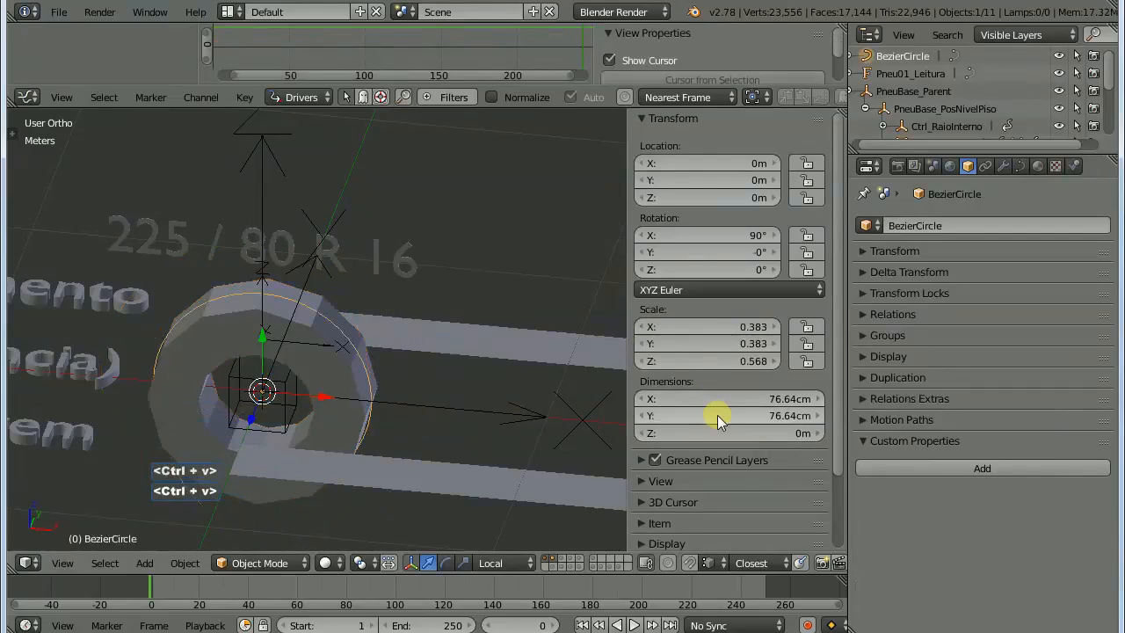
Move the Bezier circle to the Pneu01 layer and display only that layer.
middle_drag(492, 413, 359, 427)
scroll(359, 427, up, 1)
scroll(395, 370, down, 4)
key(g)
right_click(480, 202)
key(m)
click(634, 245)
click(553, 566)
Set the Array modifier of Pneu01_Mesh to Fit Curve with BezierCircle as its curve.
scroll(361, 396, up, 3)
right_click(416, 419)
right_click(416, 419)
middle_drag(416, 419, 364, 339)
scroll(369, 372, down, 4)
right_click(364, 339)
click(1005, 168)
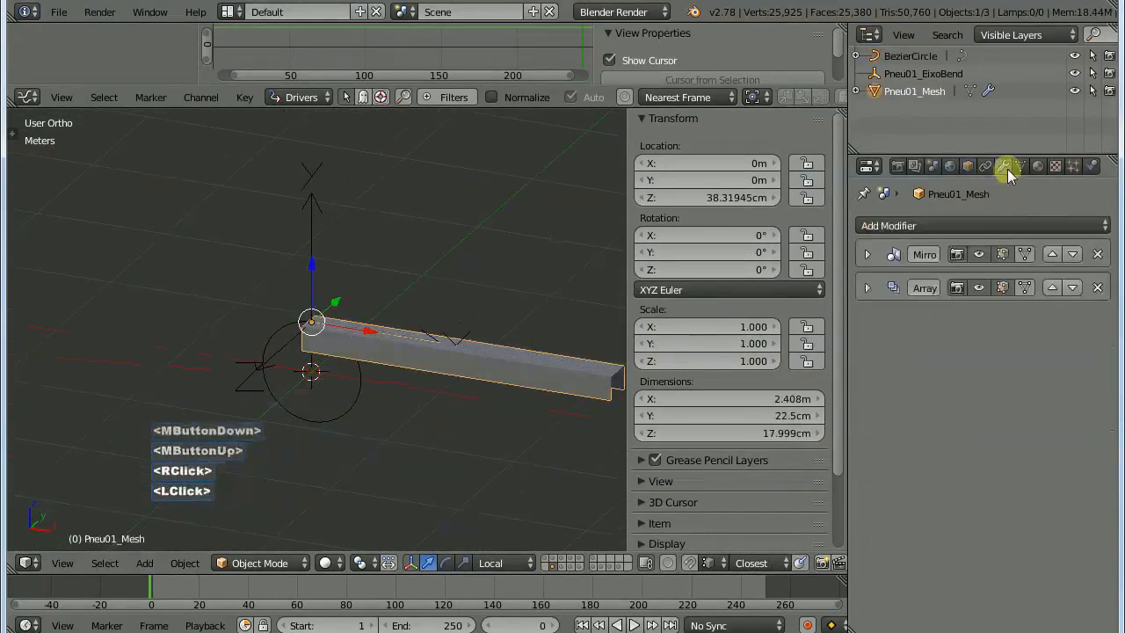
click(867, 287)
click(1025, 342)
click(967, 282)
click(1020, 360)
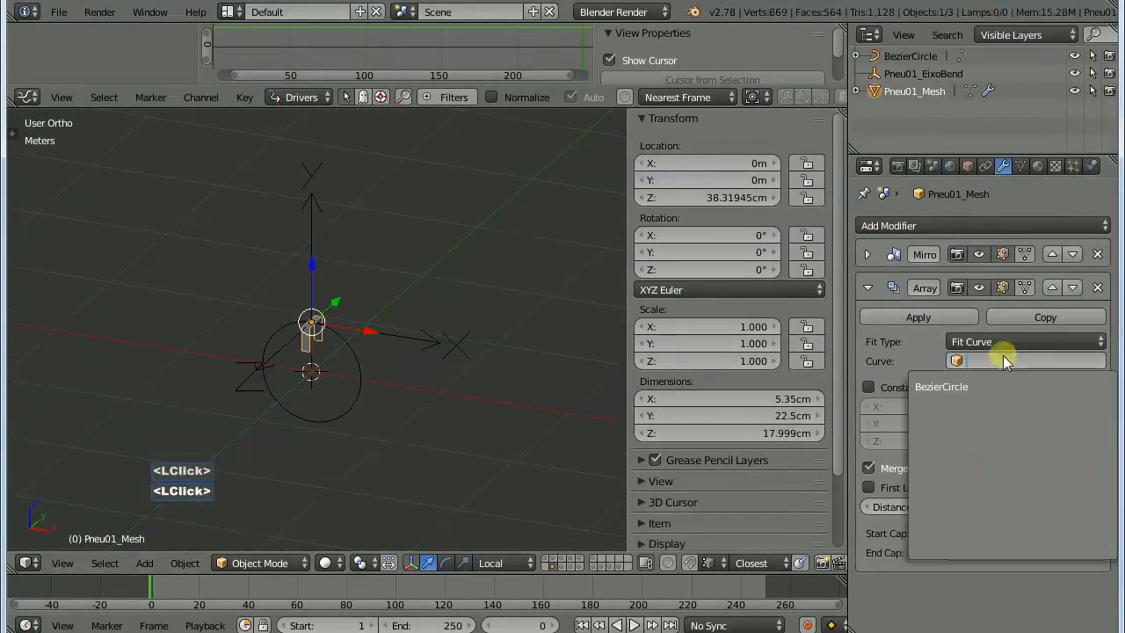
click(942, 387)
Add a Curve modifier to Pneu01_Mesh with BezierCircle as its object.
right_click(351, 391)
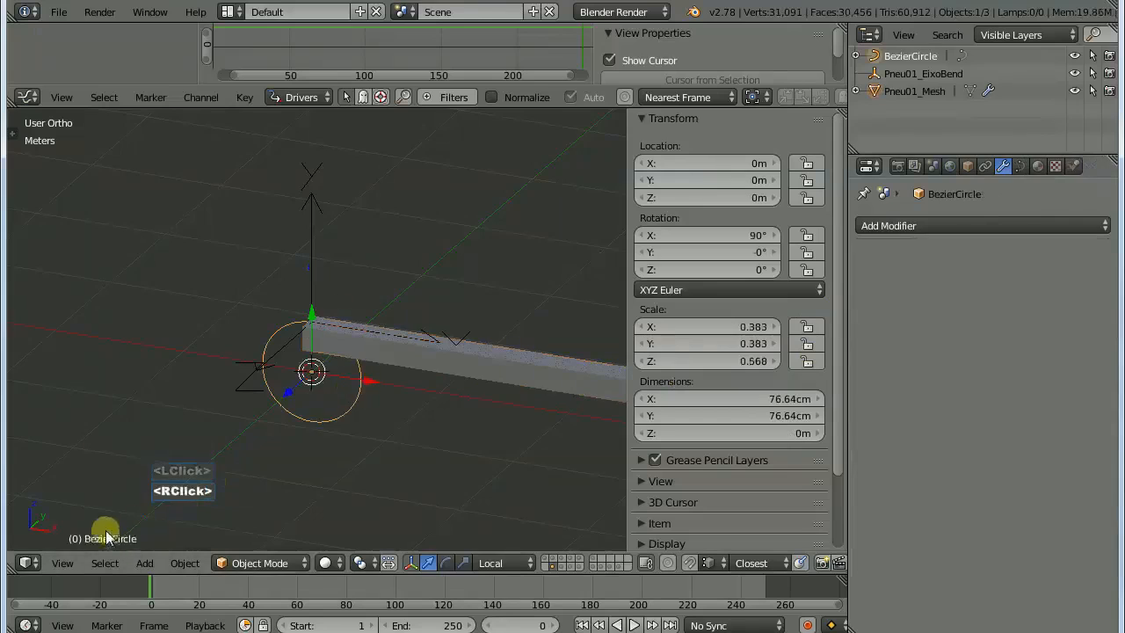
right_click(356, 353)
click(867, 289)
click(928, 230)
click(930, 326)
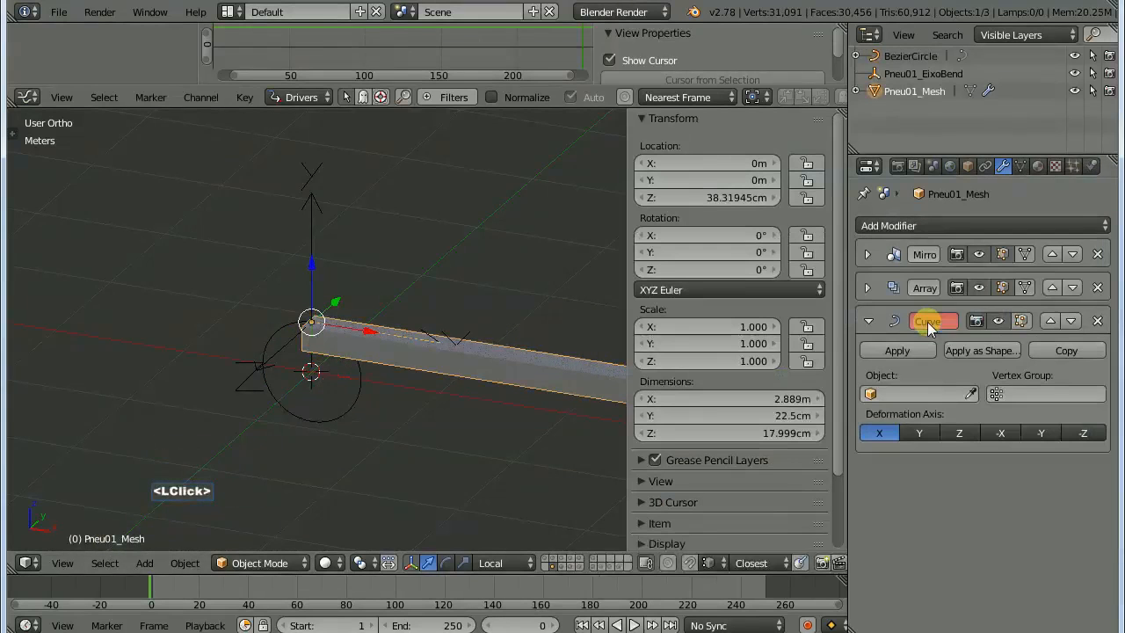
click(352, 408)
scroll(319, 352, up, 4)
mouse_move(319, 352)
middle_down()
mouse_move(329, 314)
mouse_move(301, 356)
middle_up()
right_click(336, 374)
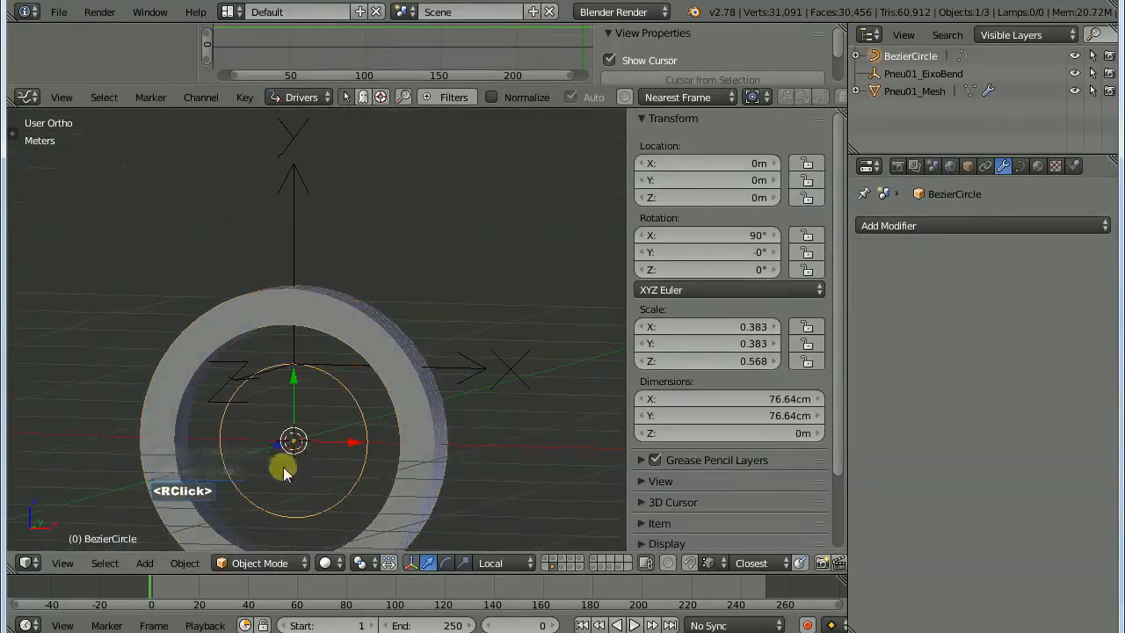
right_click(294, 360)
right_click(360, 421)
right_click(335, 330)
key(g)
key(z)
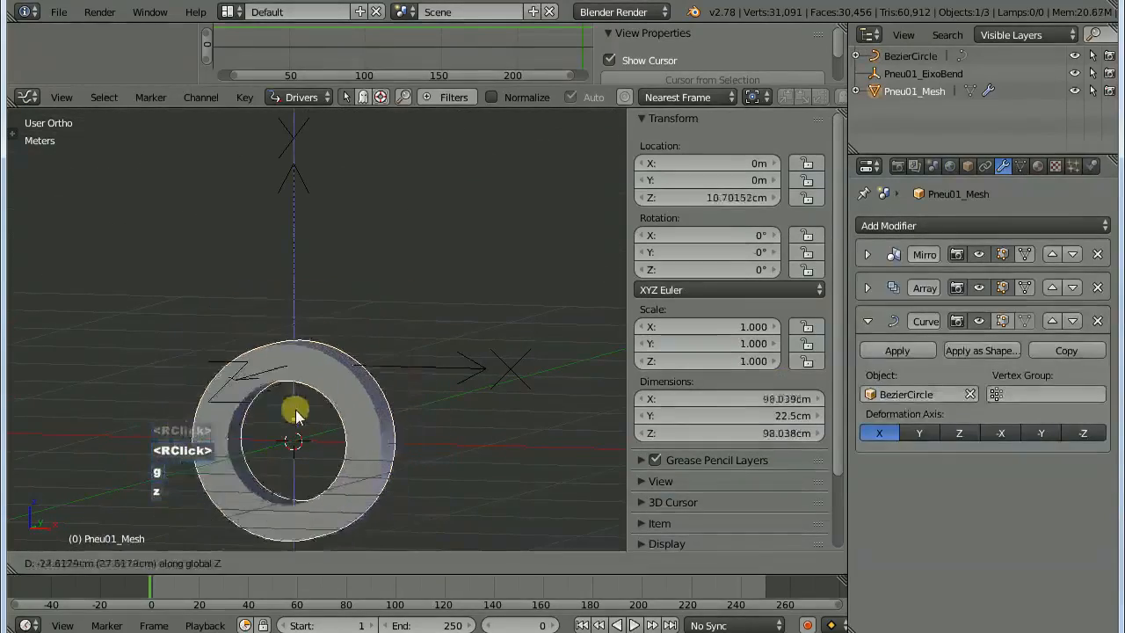
right_click(300, 353)
Clear the location of Pneu01_Mesh while its Curve modifier is hidden, and show the modifier again.
click(978, 321)
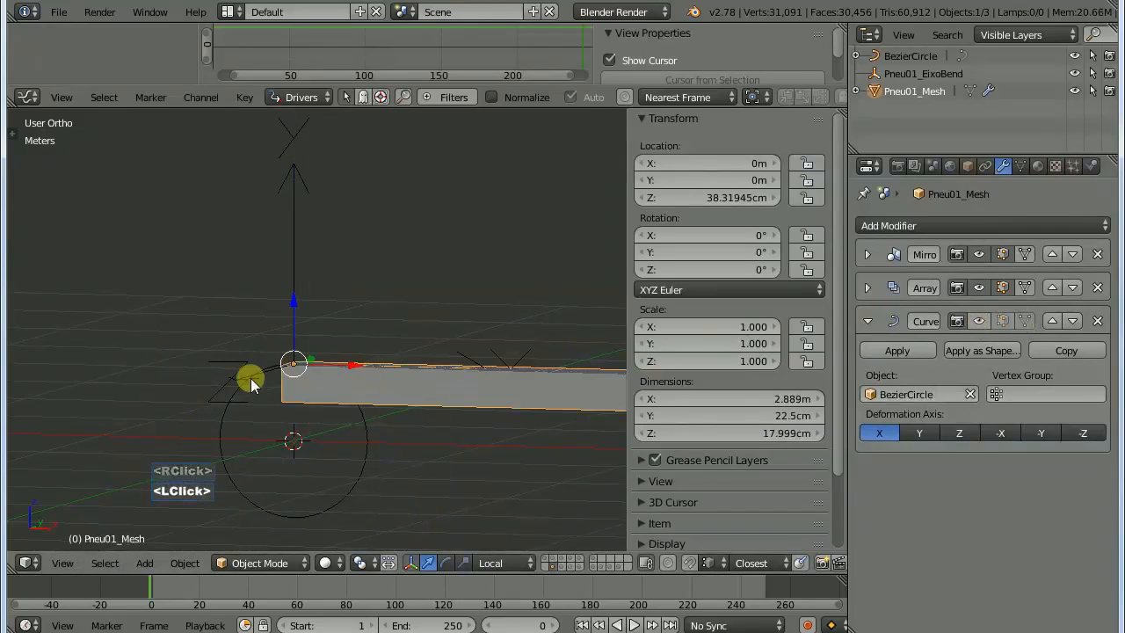
key(alt+g)
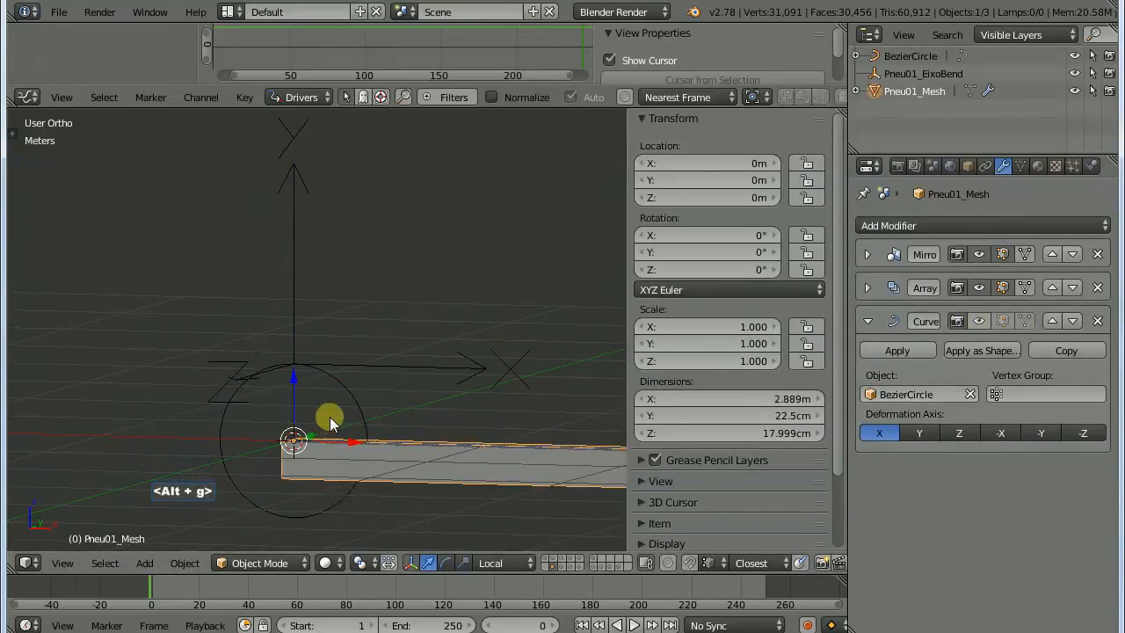
click(978, 321)
Compare the bent tread with the reference tyre by displaying both layers in wireframe.
middle_drag(495, 360, 332, 437)
shift+click(542, 557)
key(z)
right_click(357, 387)
right_click(363, 377)
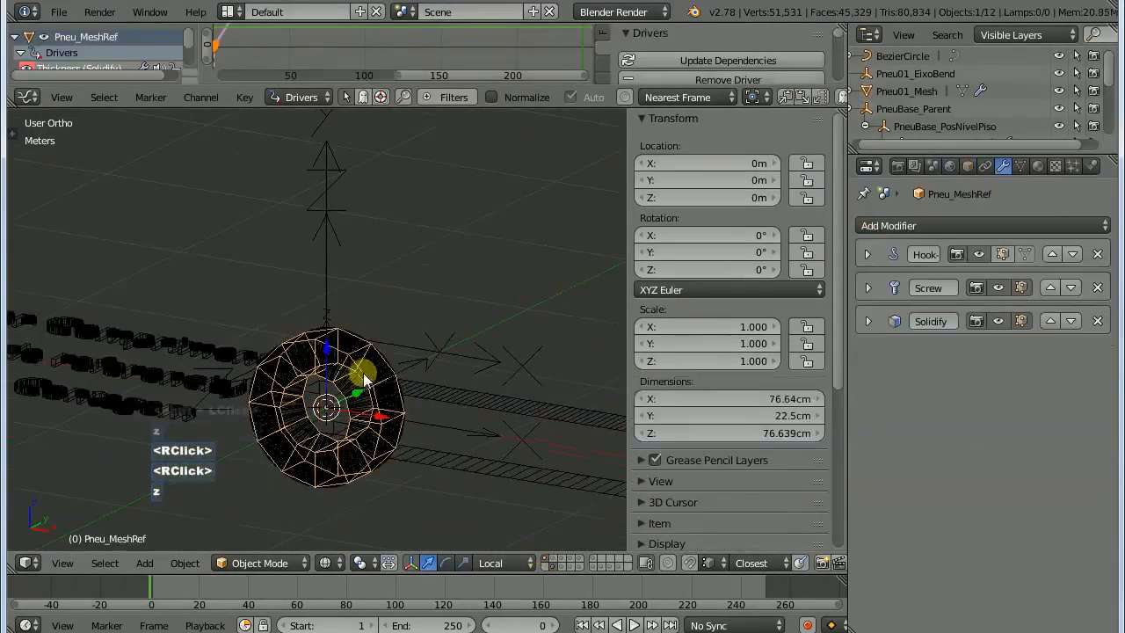
key(z)
right_click(364, 365)
click(552, 567)
Hide the Curve modifier of Pneu01_Mesh in the viewport and check the Bezier circle's rotation and scale.
scroll(439, 396, up, 4)
middle_drag(387, 396, 387, 351)
scroll(437, 401, down, 4)
shift+middle_drag(313, 342, 352, 325)
click(979, 321)
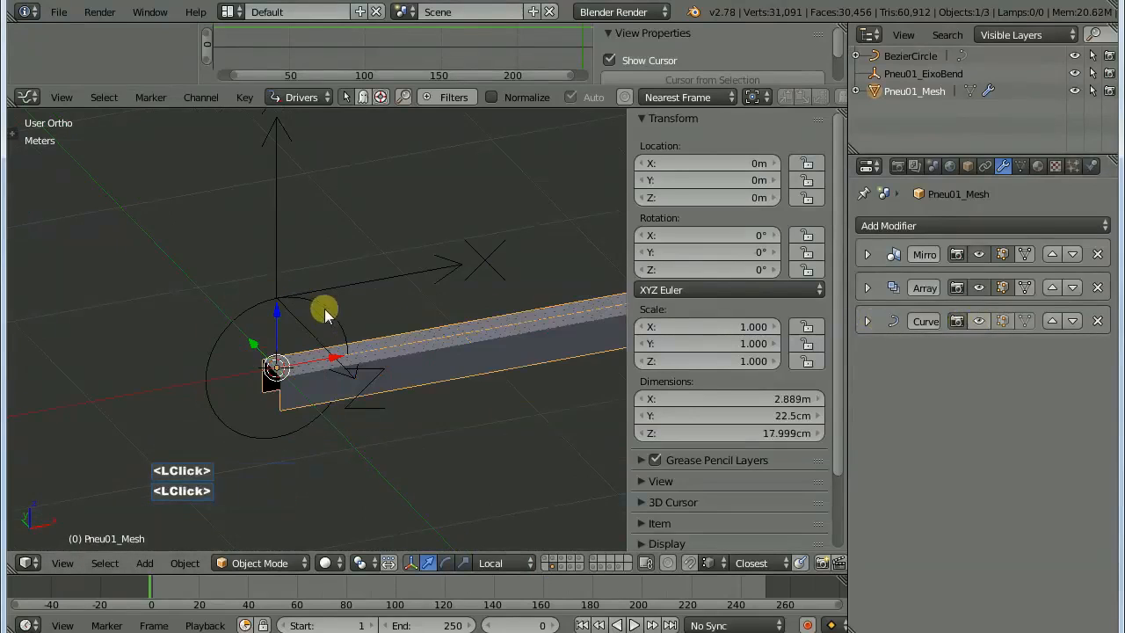
right_click(326, 313)
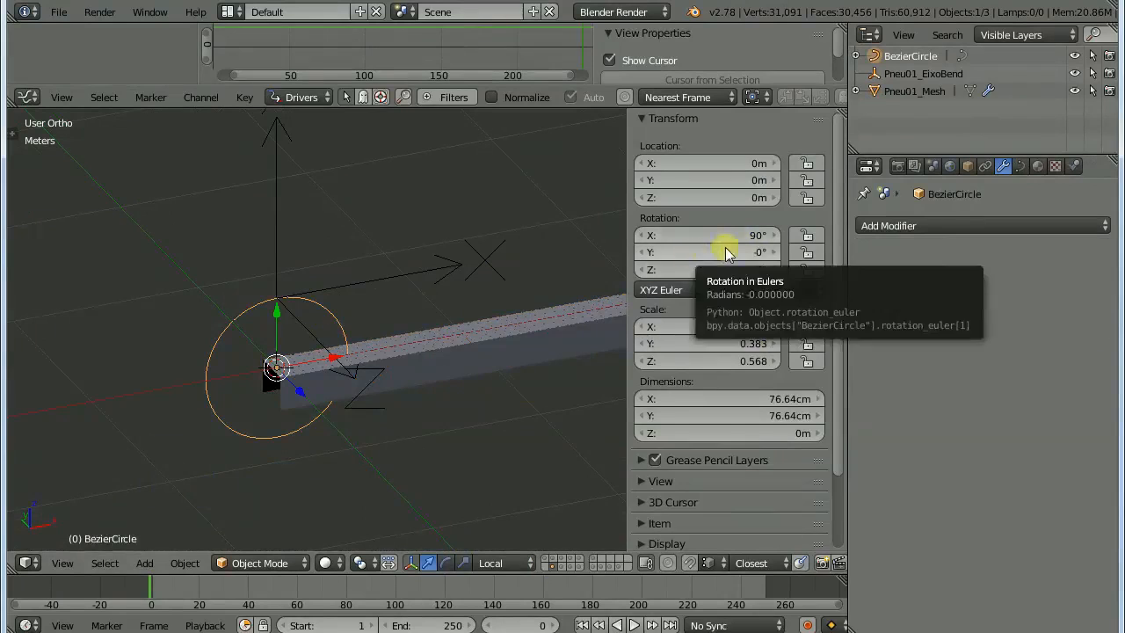
scroll(466, 342, down, 1)
shift+middle_drag(466, 342, 316, 301)
Alternate the Array fit type of Pneu01_Mesh between Fixed Count and Fit Curve to compare the strip's length.
right_click(207, 322)
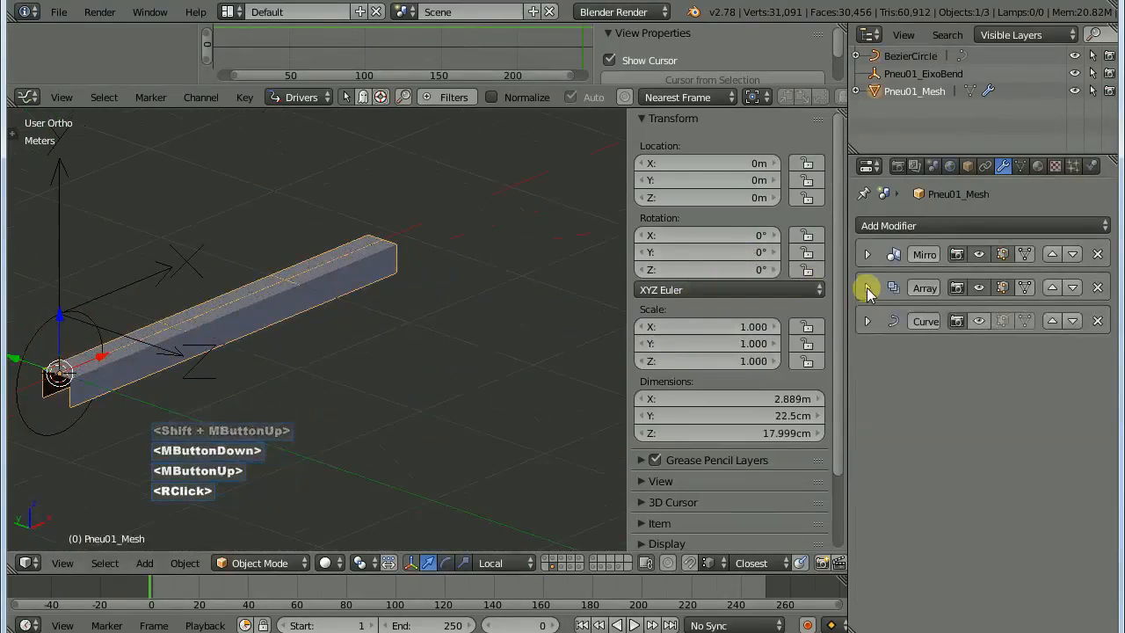
click(868, 288)
click(993, 341)
click(999, 319)
click(984, 342)
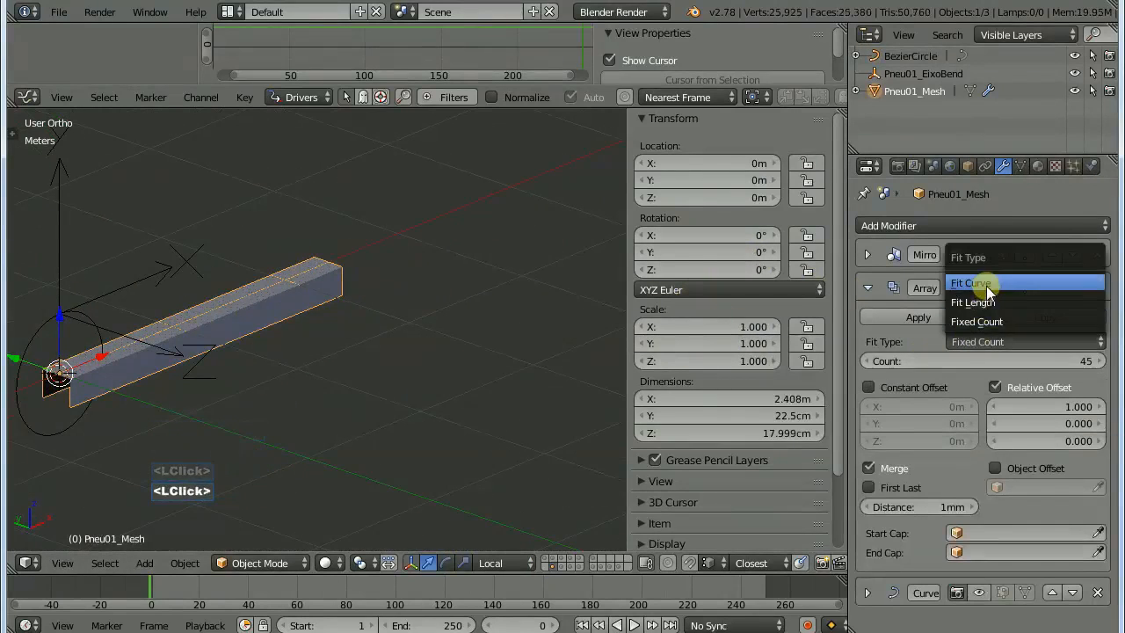
click(988, 284)
click(1085, 343)
click(1009, 322)
right_click(31, 317)
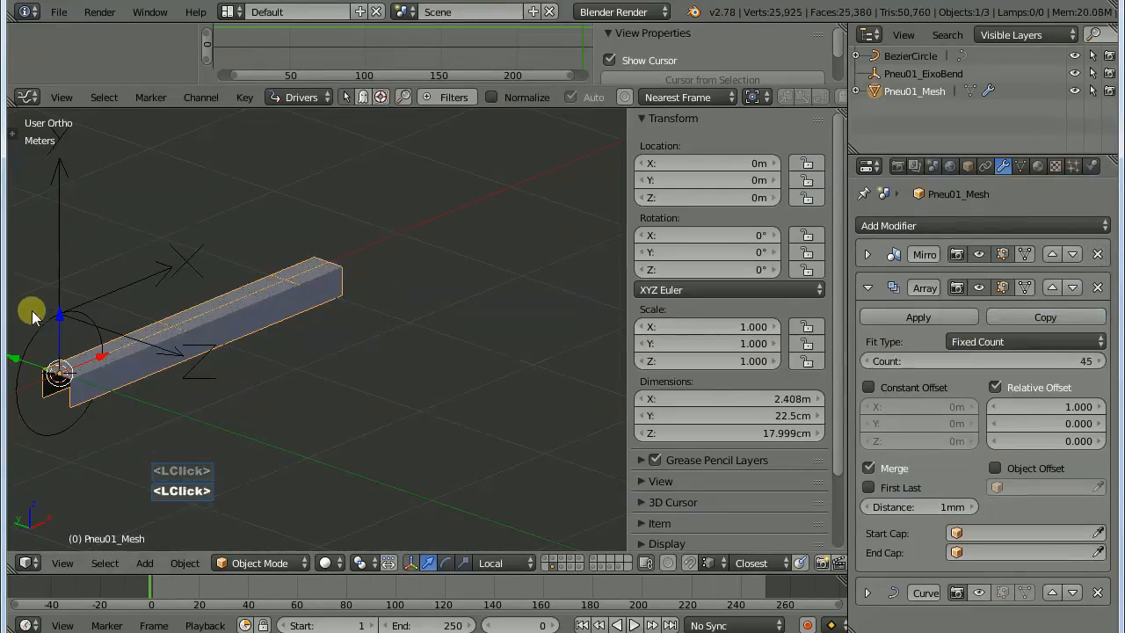
right_click(270, 291)
click(993, 342)
click(982, 295)
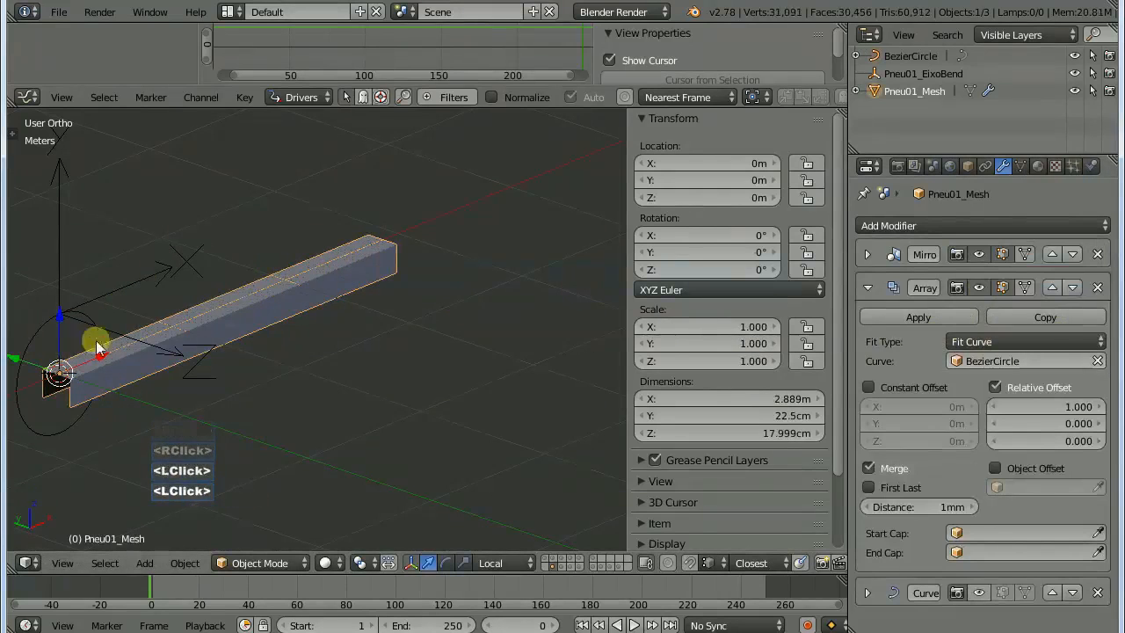
right_click(95, 313)
key(s)
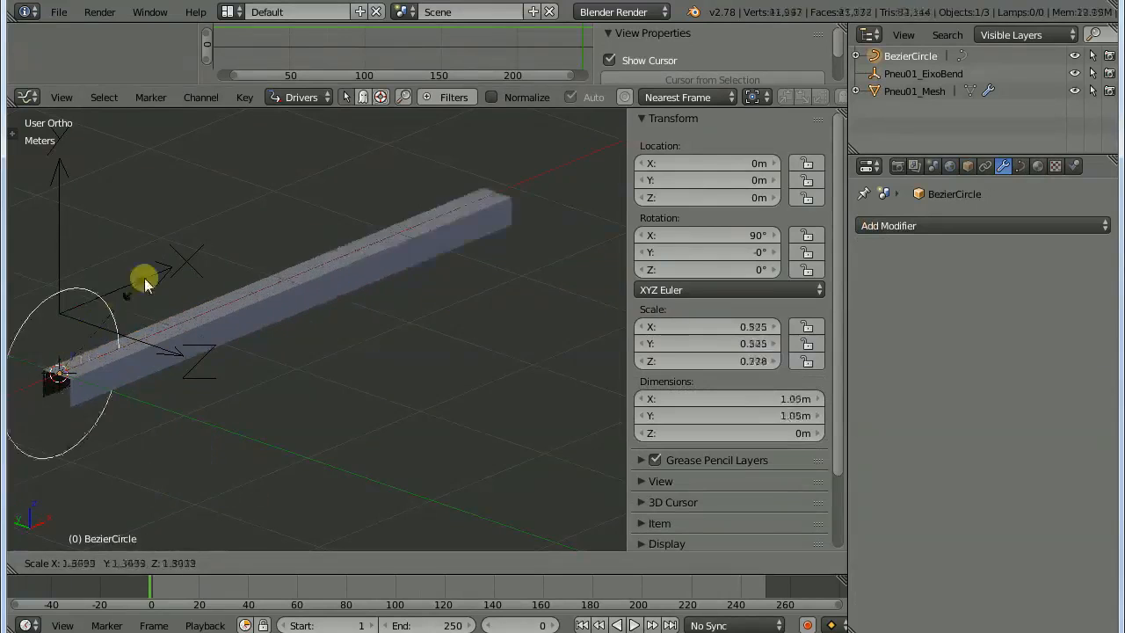
right_click(100, 350)
right_click(241, 293)
click(1026, 344)
Apply the rotation and scale of the Bezier circle.
right_click(100, 336)
shift+middle_drag(157, 331, 355, 315)
click(188, 563)
mouse_move(249, 430)
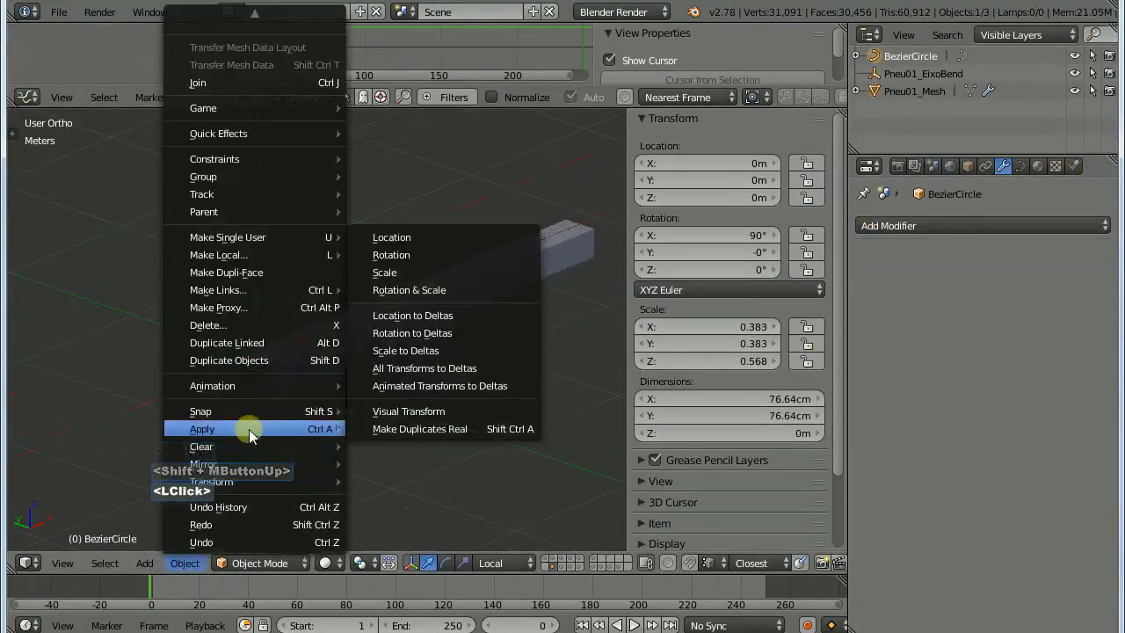
click(509, 293)
shift+middle_drag(379, 321, 354, 347)
Compare Fit Curve with Fixed Count again in the Pneu01_Mesh Array, leaving the fit type on Fixed Count.
right_click(443, 300)
click(994, 342)
click(1001, 320)
click(1003, 342)
click(1003, 283)
click(1003, 342)
click(1008, 322)
click(1004, 342)
click(1003, 283)
click(1003, 342)
click(1000, 322)
Show the Curve modifier of Pneu01_Mesh in the viewport and inspect the bent ring in wireframe and solid shading.
middle_drag(261, 244, 528, 317)
click(869, 290)
click(978, 320)
scroll(366, 316, up, 6)
key(z)
key(z)
scroll(479, 274, down, 3)
shift+middle_drag(527, 316, 448, 322)
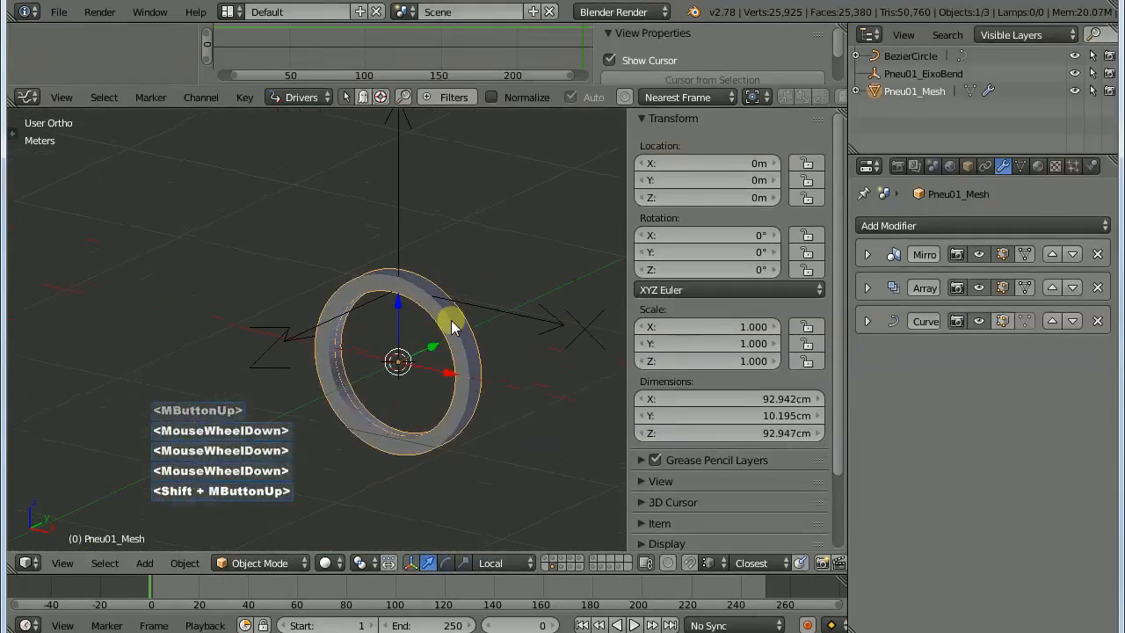
Set the Array modifier's relative X offset on Pneu01_Mesh to 0.3 to shorten the tread to an arc.
right_click(447, 322)
click(869, 289)
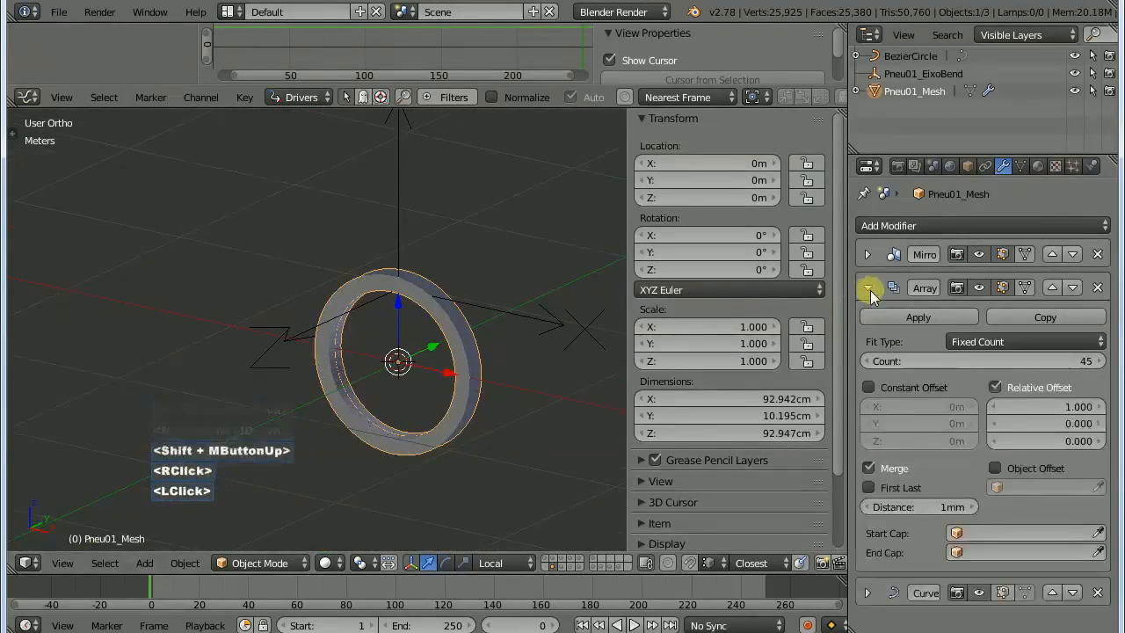
double_click(994, 407)
double_click(994, 406)
double_click(993, 406)
double_click(993, 406)
double_click(994, 406)
click(993, 406)
click(1099, 408)
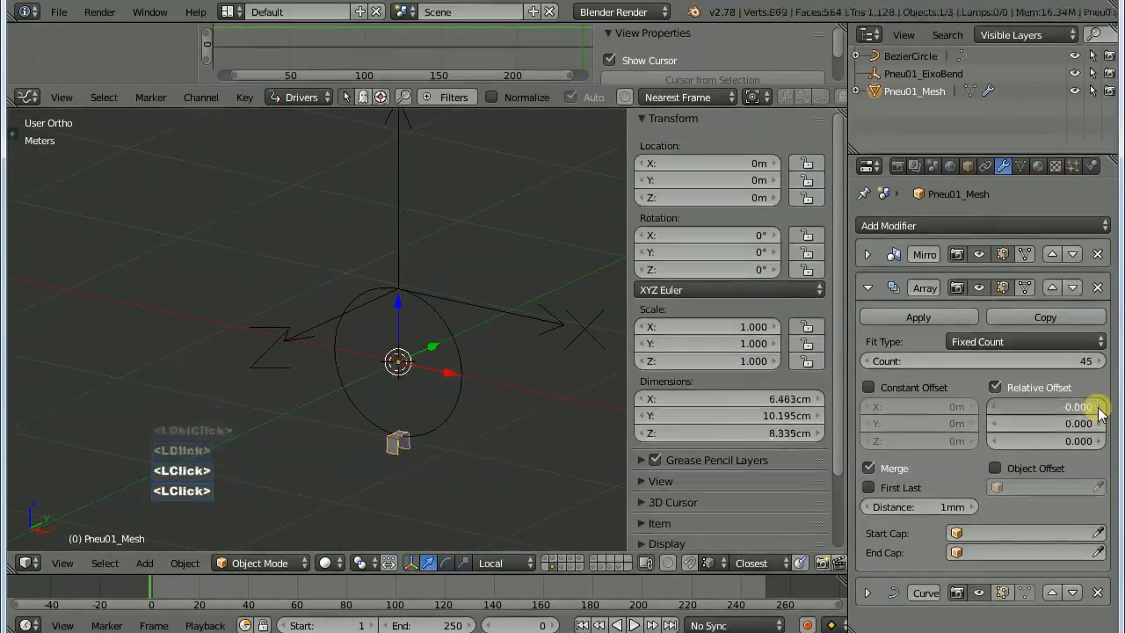
double_click(1099, 407)
click(1099, 407)
Rotate the Bezier circle 180° in the front view and apply its rotation.
right_click(457, 348)
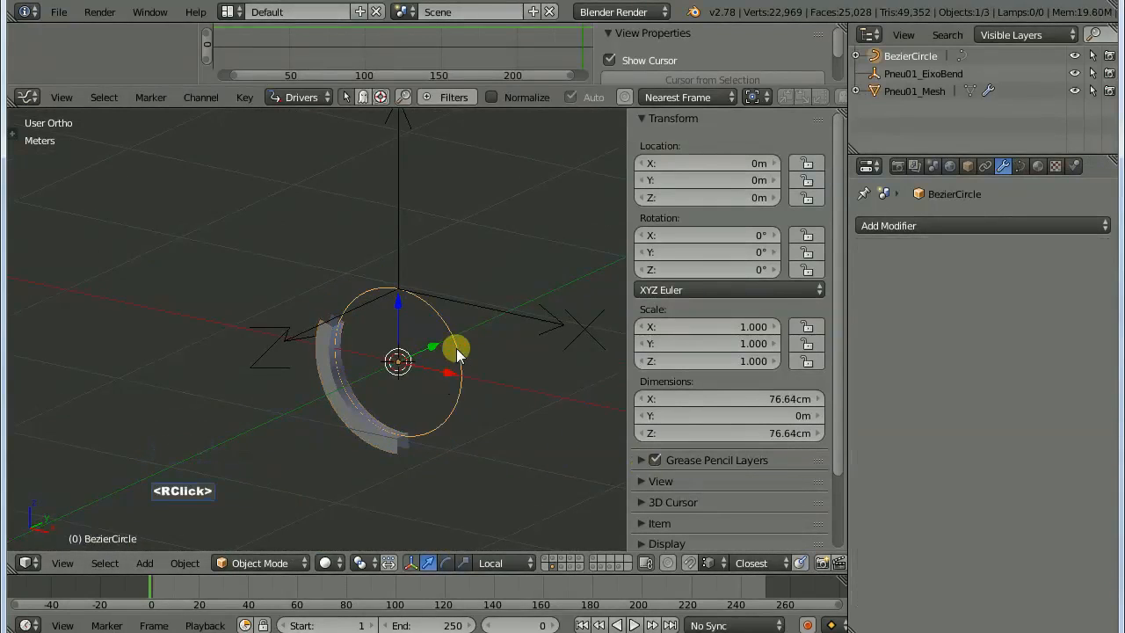
key(KP_1)
key(r)
right_click(387, 322)
text(r)
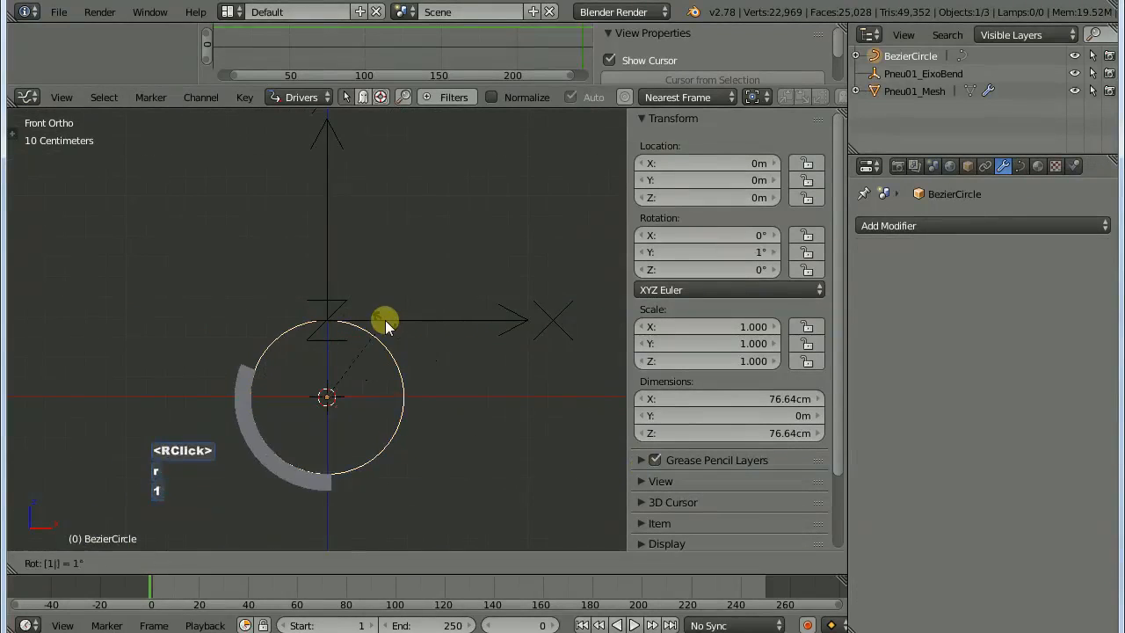
text(180)
key(Return)
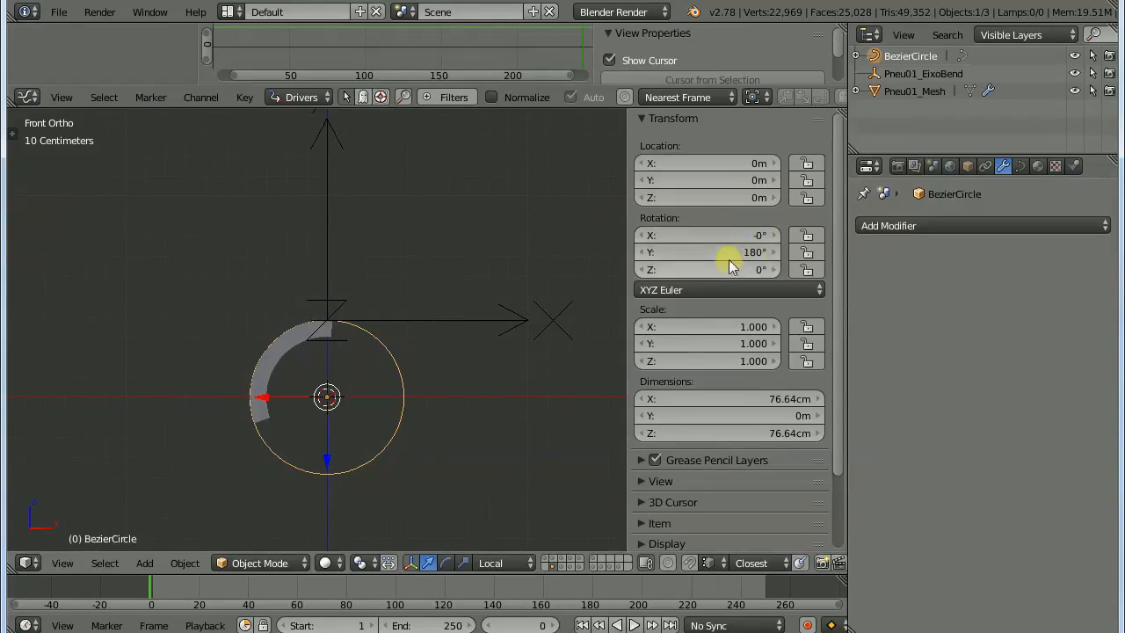
key(ctrl+a)
click(186, 389)
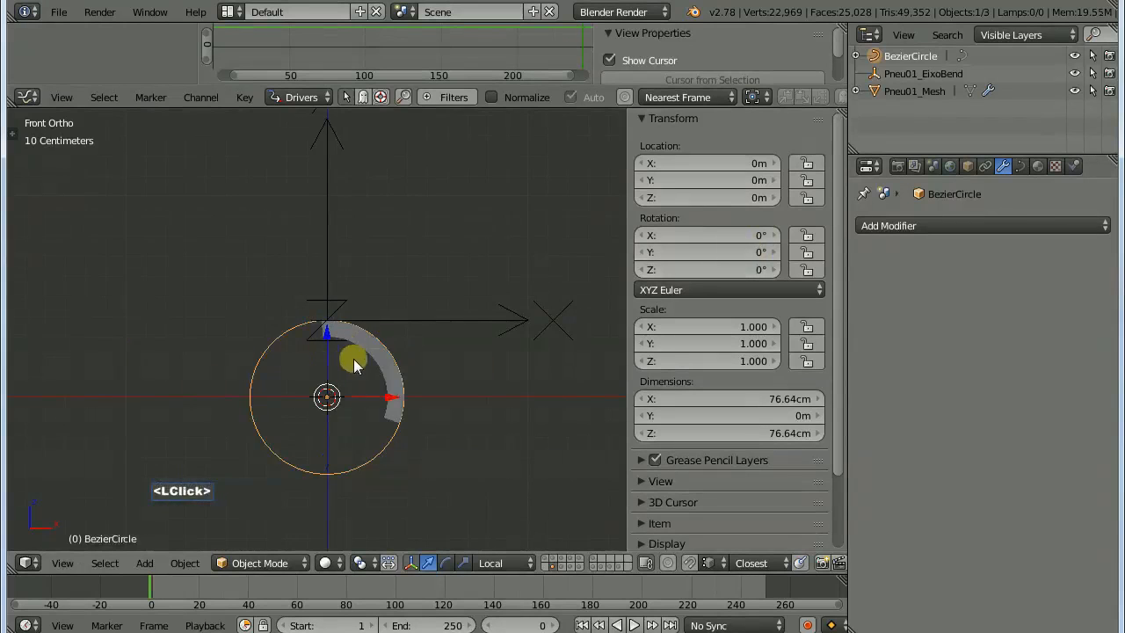
Examine the tread arc's orientation along the Bezier circle from an angled view.
scroll(366, 363, up, 1)
middle_drag(367, 364, 236, 436)
scroll(492, 334, up, 3)
shift+middle_drag(492, 334, 344, 392)
right_click(397, 360)
right_click(398, 363)
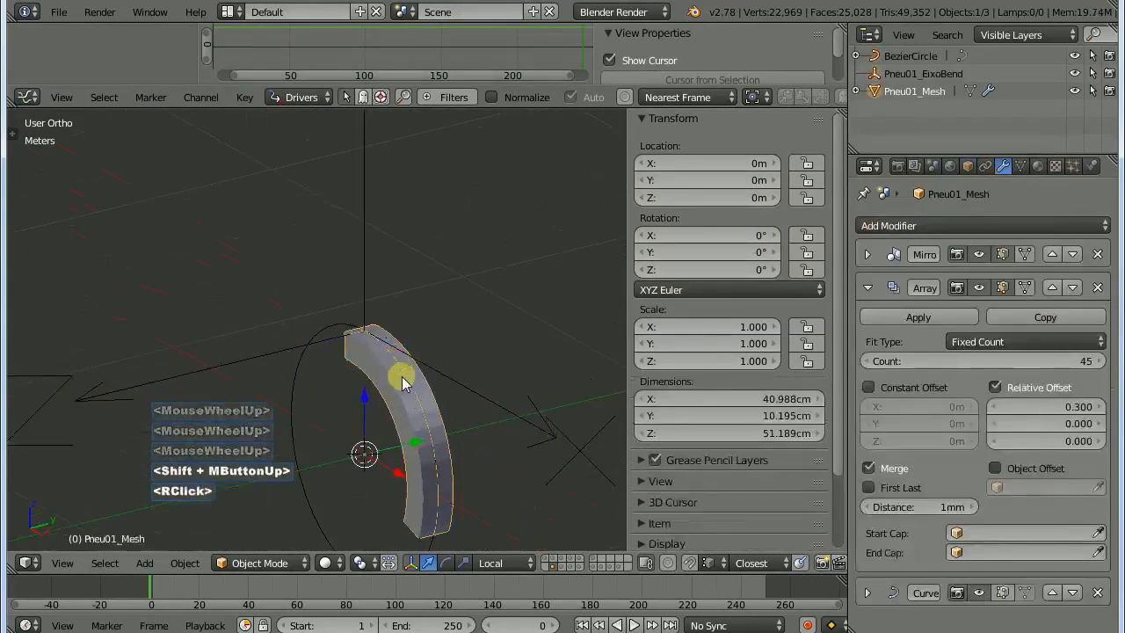
scroll(406, 383, up, 1)
shift+middle_drag(426, 403, 374, 339)
Set the mean tilt of all the Bezier circle's control points to 0°.
right_click(281, 259)
key(Tab)
drag(715, 262, 659, 248)
click(809, 279)
drag(809, 279, 668, 276)
click(668, 276)
text(0)
key(Return)
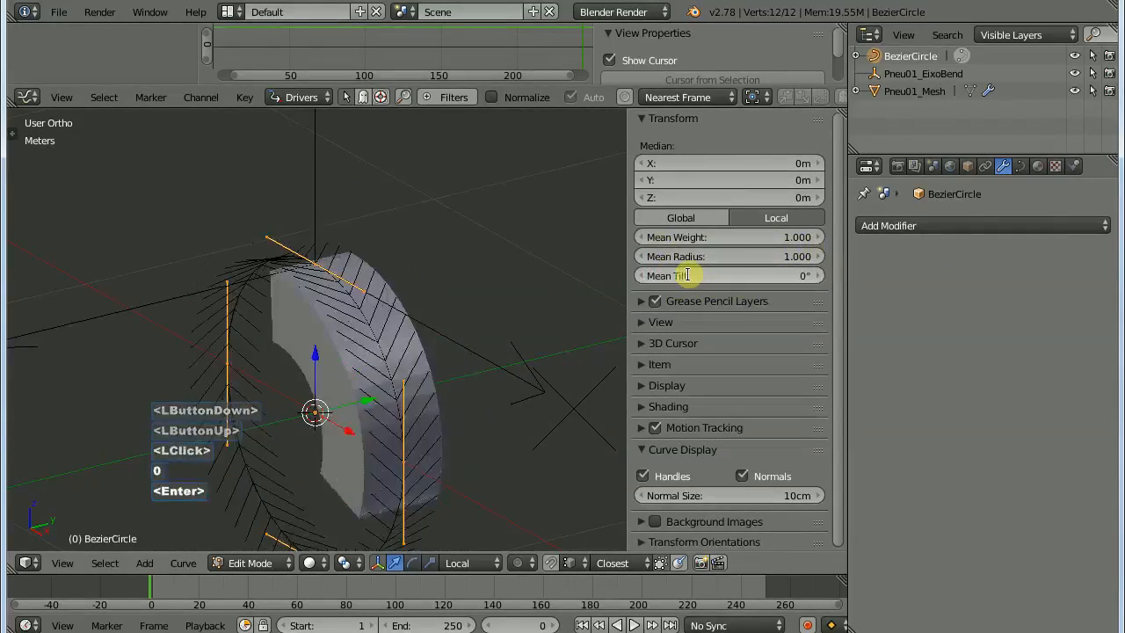
key(Tab)
Set the Pneu01_Mesh Array's relative X offset to 1 and its fit type to Fit Curve.
scroll(317, 369, down, 3)
middle_drag(316, 369, 369, 334)
right_click(334, 378)
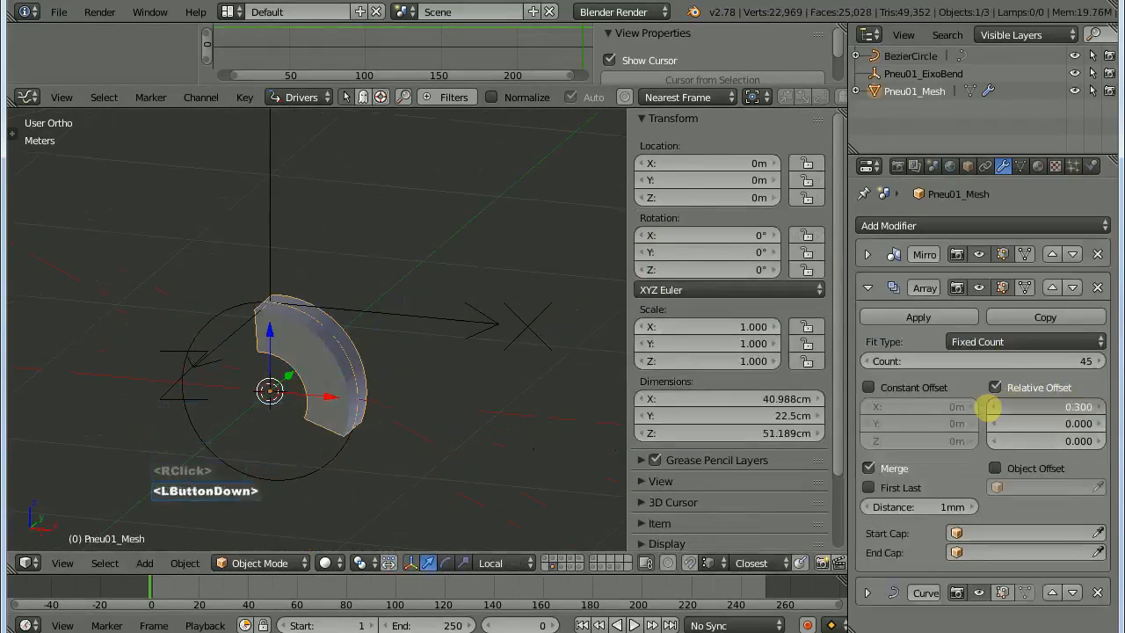
double_click(991, 407)
double_click(991, 407)
double_click(1101, 408)
double_click(1101, 408)
double_click(1099, 408)
click(1065, 406)
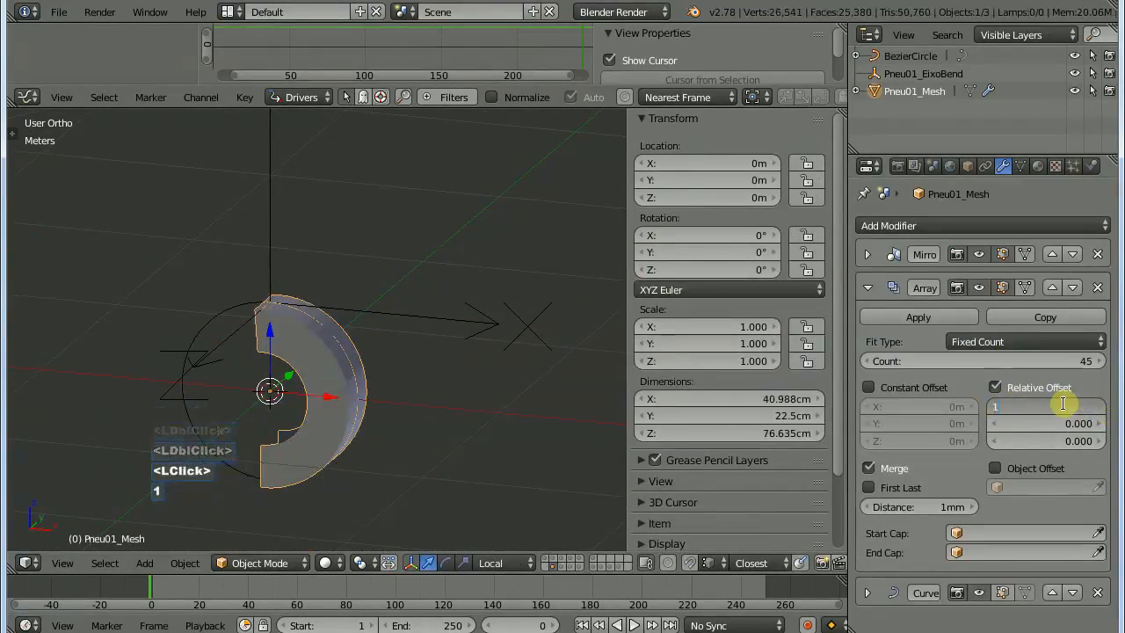
click(1002, 342)
click(989, 291)
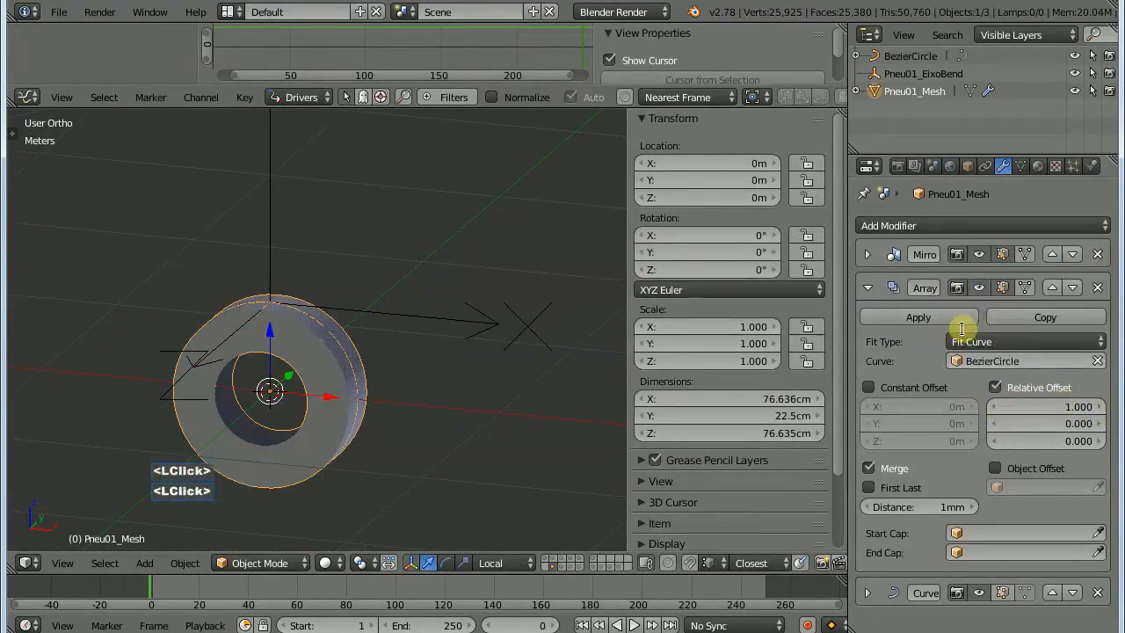
Switch the Pneu01_Mesh Array's fit type between Fixed Count and Fit Curve for comparison, ending on Fixed Count.
right_click(314, 323)
right_click(343, 354)
click(999, 341)
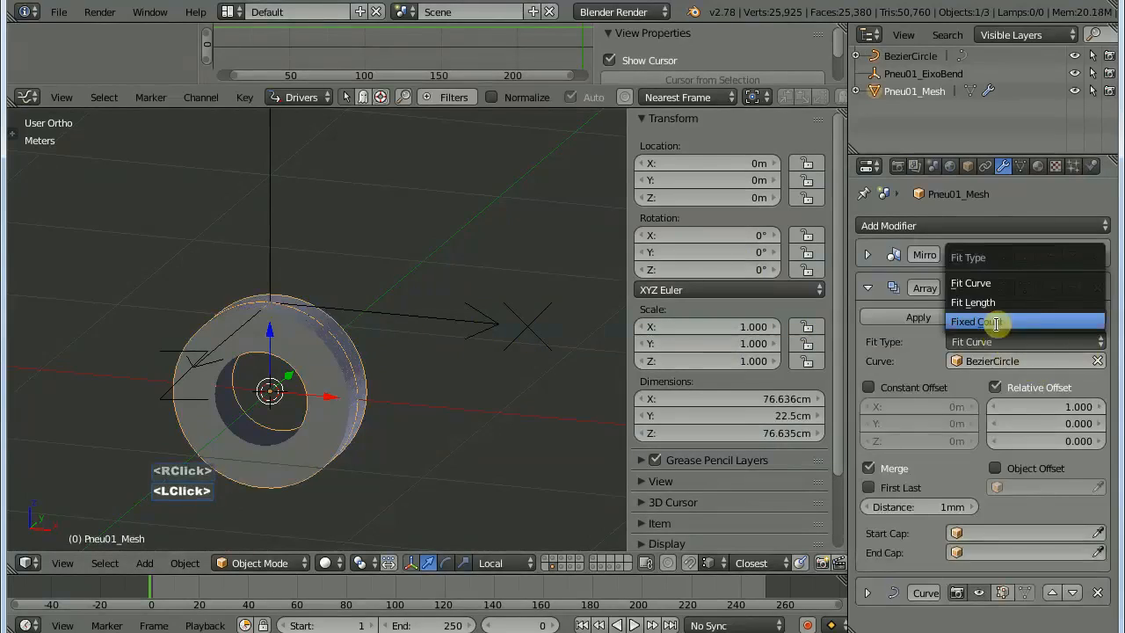
click(997, 322)
click(995, 283)
click(981, 341)
click(1002, 321)
scroll(298, 354, down, 3)
shift+middle_drag(293, 352, 355, 353)
drag(627, 144, 703, 148)
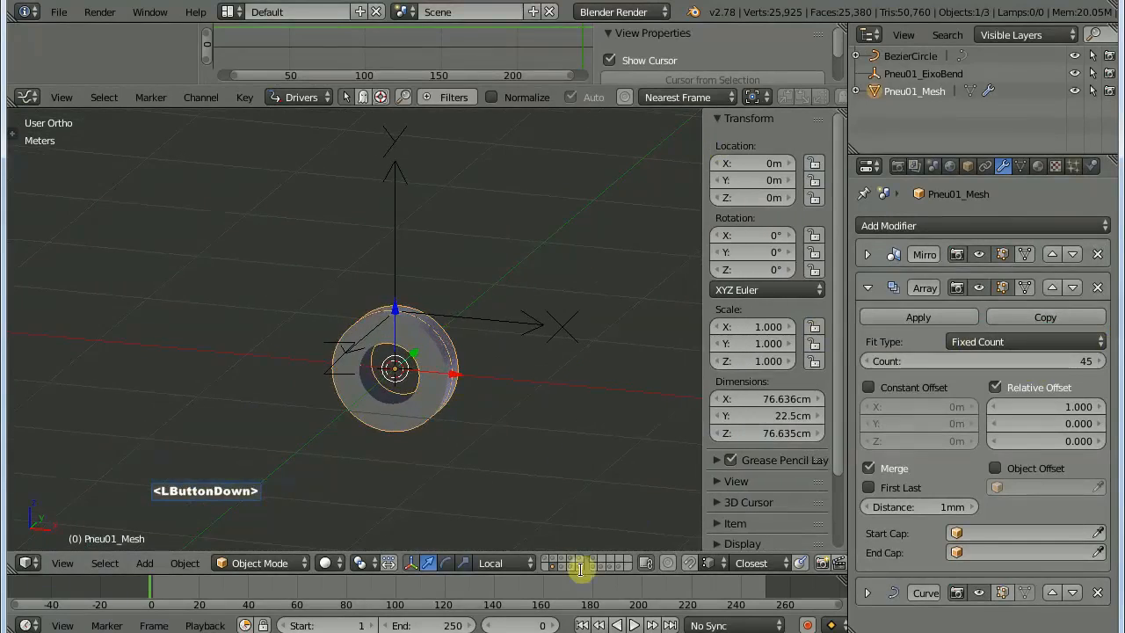
Show the reference tyre layers and set Pneu_MeshRef's custom properties to abc 180, de 60 and fg 15.
click(556, 560)
shift+click(546, 558)
shift+middle_drag(434, 287, 394, 282)
right_click(372, 302)
click(968, 166)
click(980, 527)
text(60)
key(Tab)
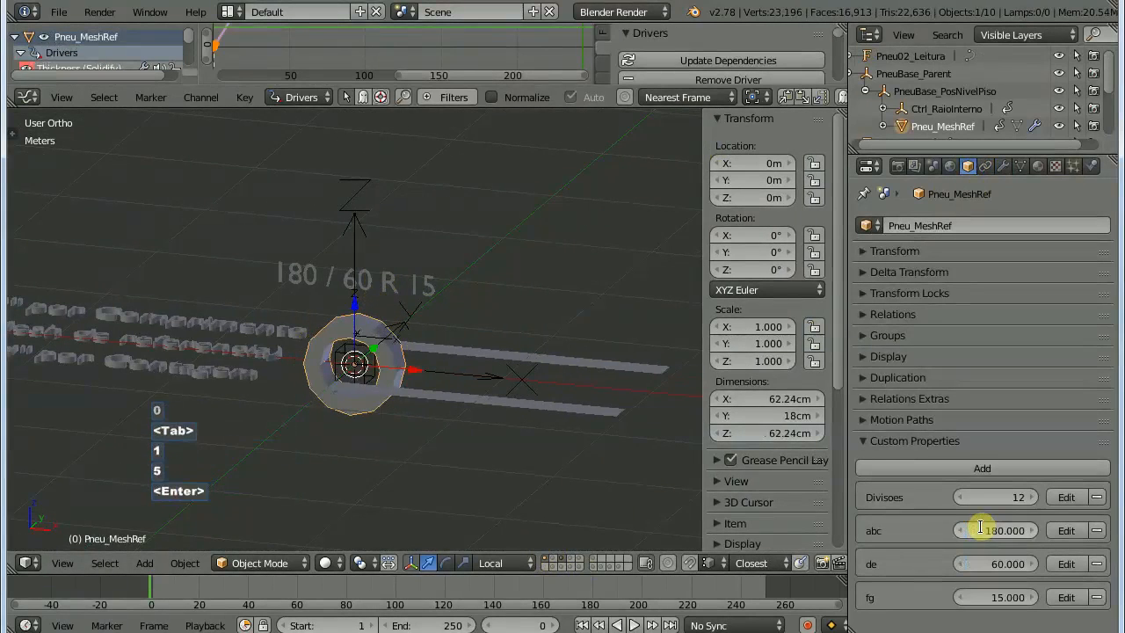
Add a Bezier circle at the reference tyre's centre and rotate it 90° about X.
key(shift+a)
mouse_move(391, 299)
click(486, 313)
key(r)
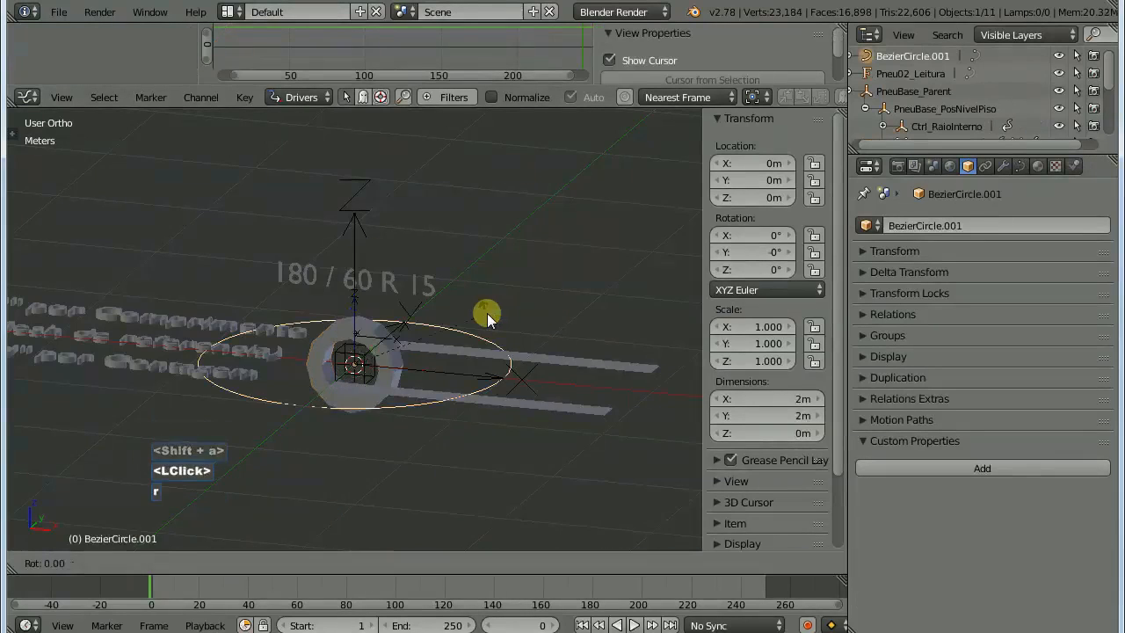
key(Return)
Match the new circle's X and Y dimensions to the reference's 59.7 cm and move it to the Pneu02 layer.
right_click(365, 330)
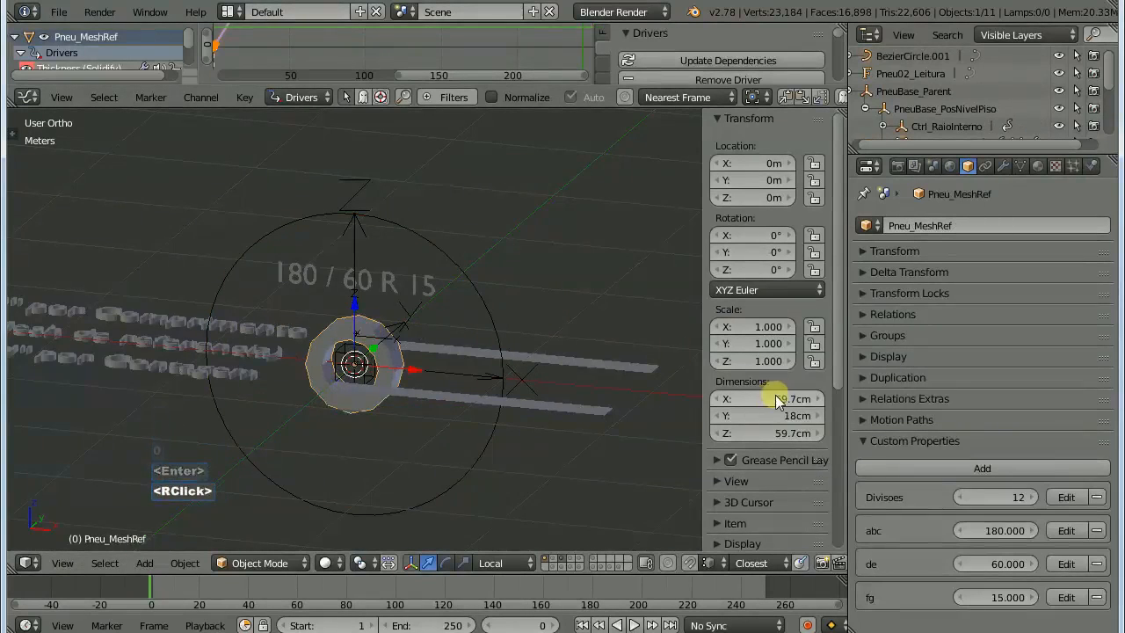
right_click(495, 306)
key(m)
click(623, 452)
Show the Pneu02 layer and remove the Simple Deform and Subdivision Surface modifiers from Pneu02_Mesh.
click(572, 565)
scroll(422, 352, up, 3)
click(1000, 167)
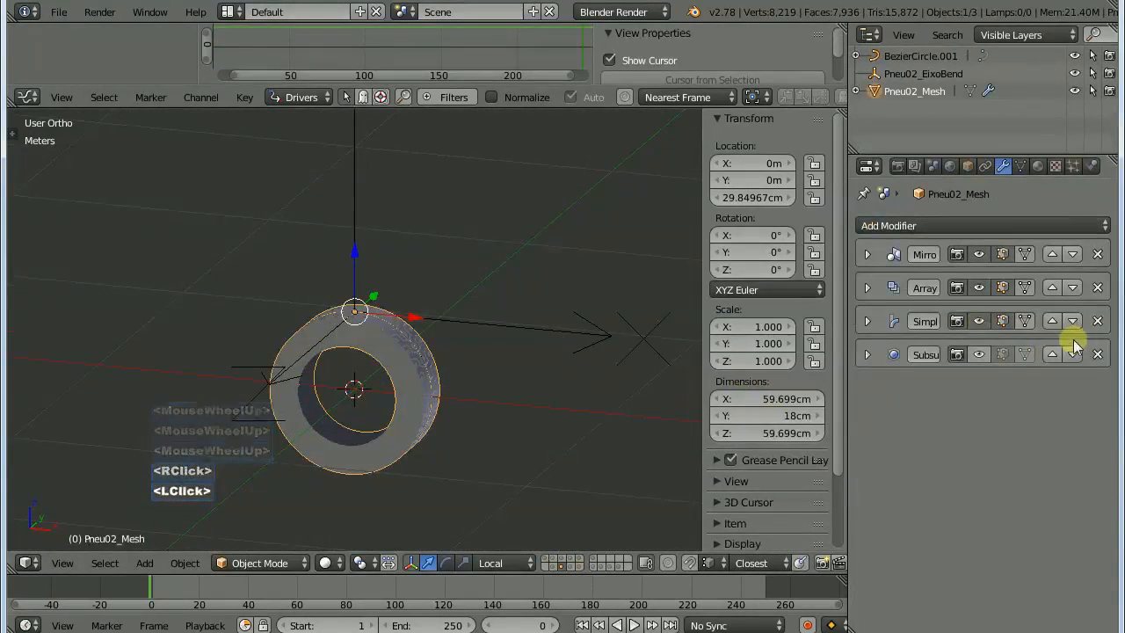
click(1098, 321)
scroll(440, 338, up, 1)
middle_drag(381, 349, 418, 340)
Apply the rotation and scale of BezierCircle.001.
right_click(419, 340)
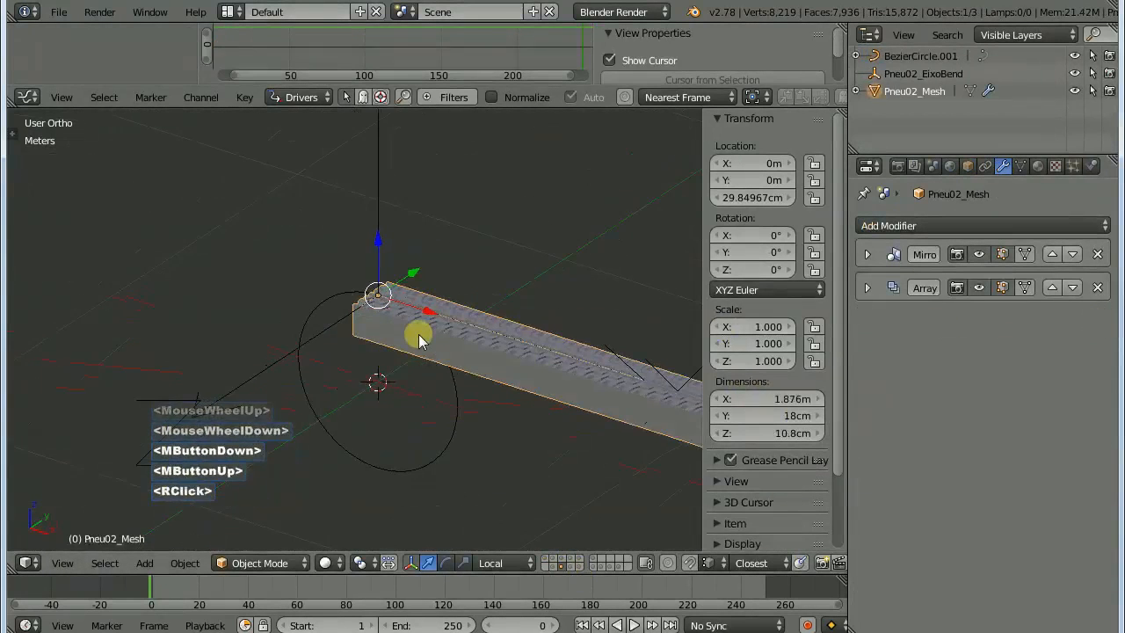
right_click(330, 293)
key(ctrl+a)
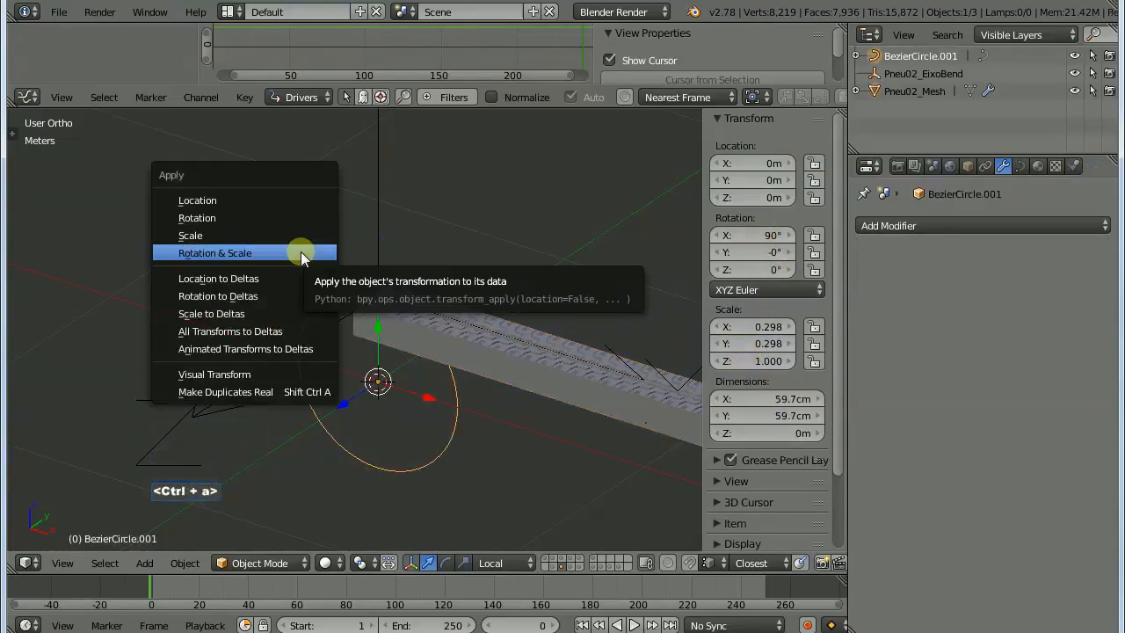
click(299, 254)
Check the Array settings of Pneu02_Mesh and clear the mesh's location to the origin.
right_click(449, 356)
right_click(449, 356)
right_click(449, 356)
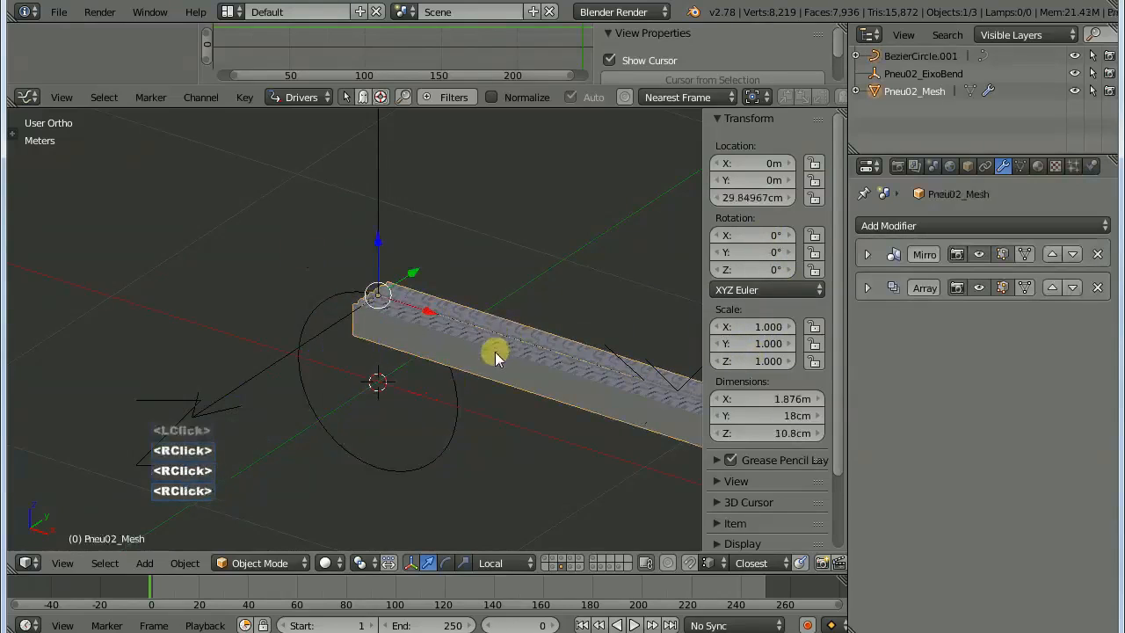
click(867, 288)
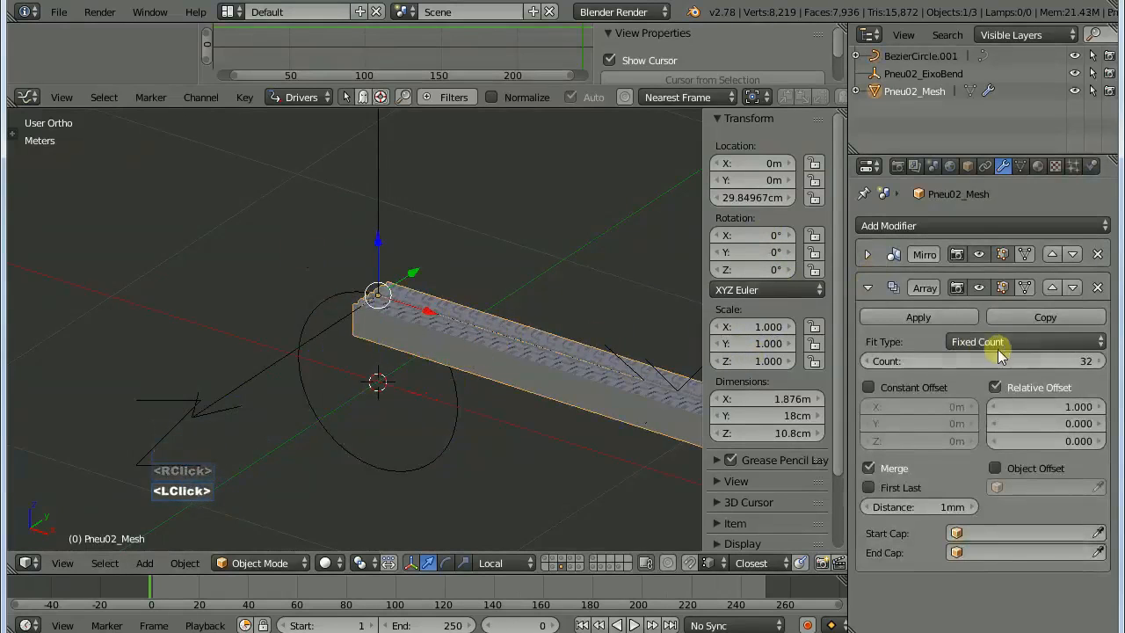
click(868, 288)
key(alt+g)
middle_drag(362, 391, 359, 394)
Add a Curve modifier to Pneu02_Mesh with BezierCircle.001 as its object.
right_click(359, 395)
right_click(364, 395)
click(1001, 224)
click(921, 328)
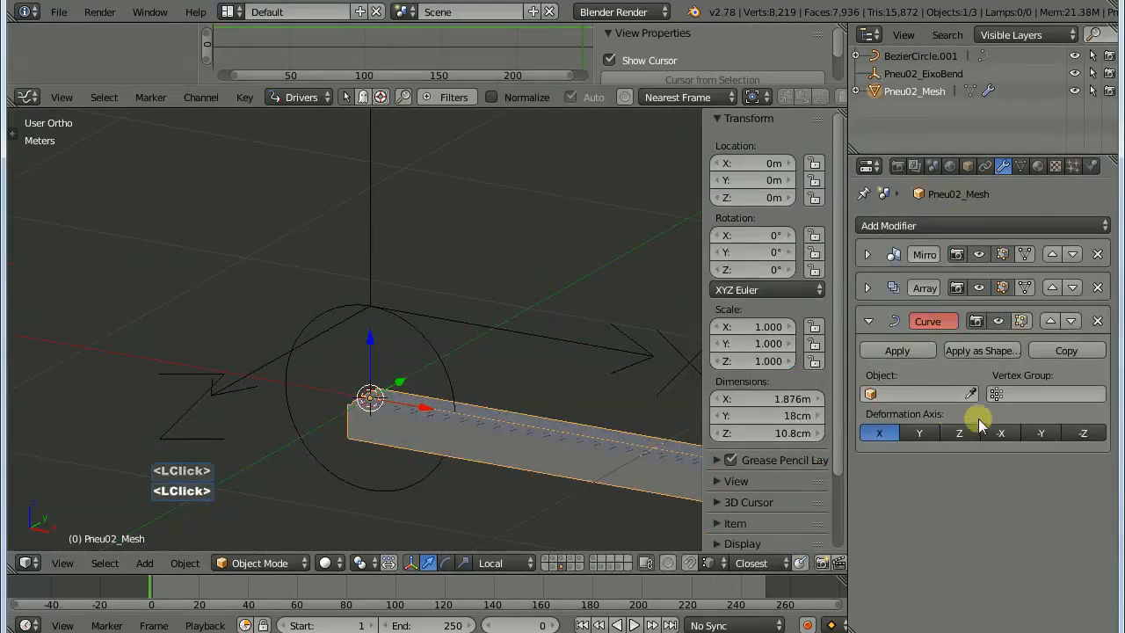
click(438, 360)
mouse_move(437, 361)
middle_down()
mouse_move(322, 359)
mouse_move(430, 364)
middle_up()
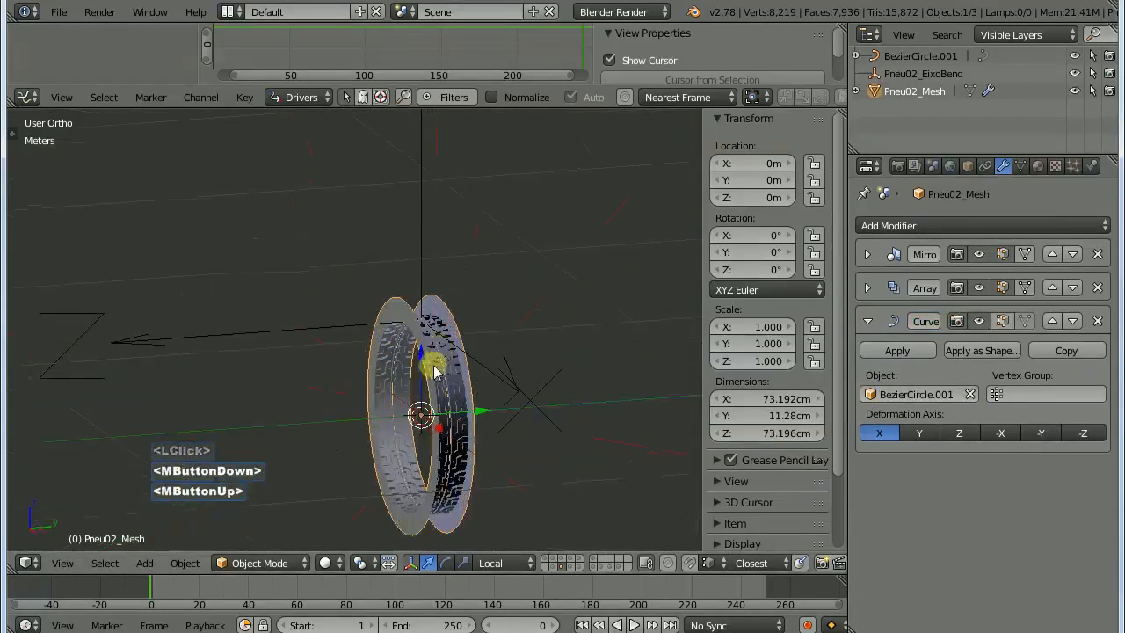
Set the mean radius of all BezierCircle.001 control points to 1.
right_click(439, 365)
key(z)
key(Tab)
text(1)
key(Return)
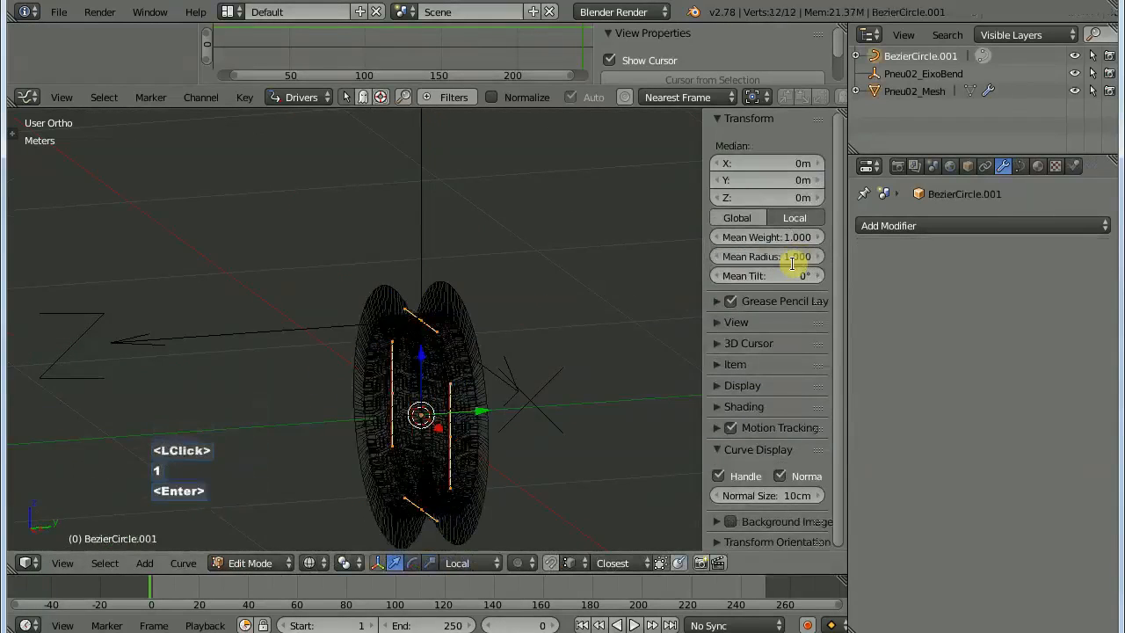
key(Return)
key(Tab)
key(z)
Reduce the Pneu02_Mesh Array's relative X offset to 0.5 to reveal how the tread runs along the circle.
mouse_move(439, 372)
middle_down()
mouse_move(510, 378)
mouse_move(494, 378)
middle_up()
right_click(384, 343)
click(869, 288)
drag(1009, 417, 958, 417)
Rotate BezierCircle.001 180° in the front view and apply its rotation.
right_click(458, 387)
text(1r180)
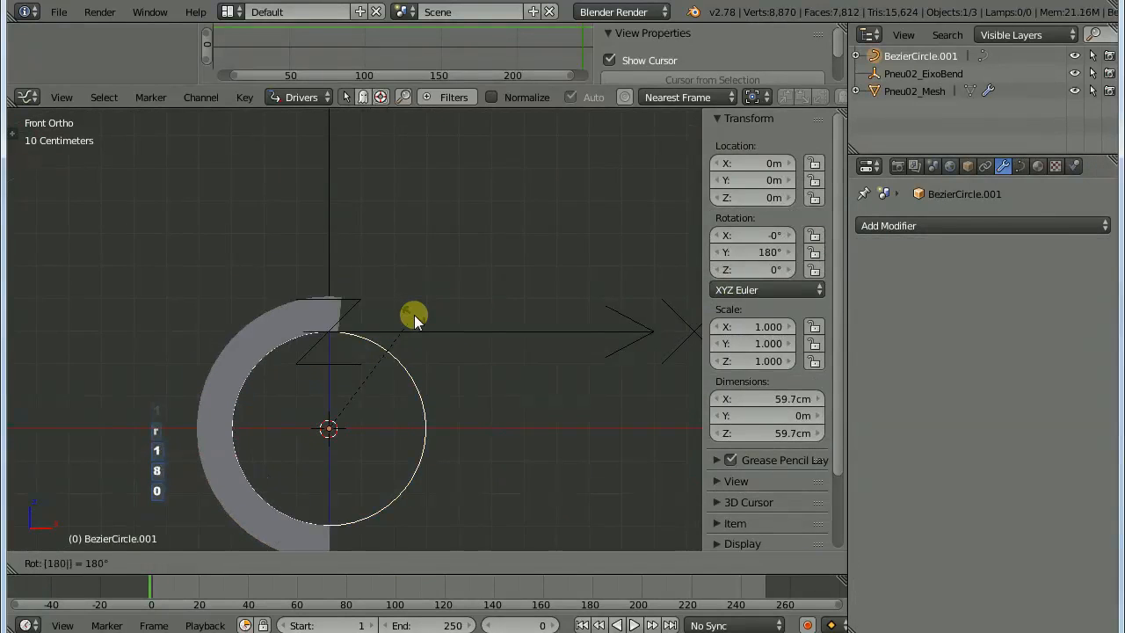
key(Return)
key(ctrl+a)
click(441, 349)
Set the mean tilt of all BezierCircle.001 control points to 0°.
mouse_move(422, 361)
middle_down()
mouse_move(394, 371)
mouse_move(434, 354)
middle_up()
key(z)
right_click(445, 352)
right_click(441, 353)
key(Tab)
click(731, 276)
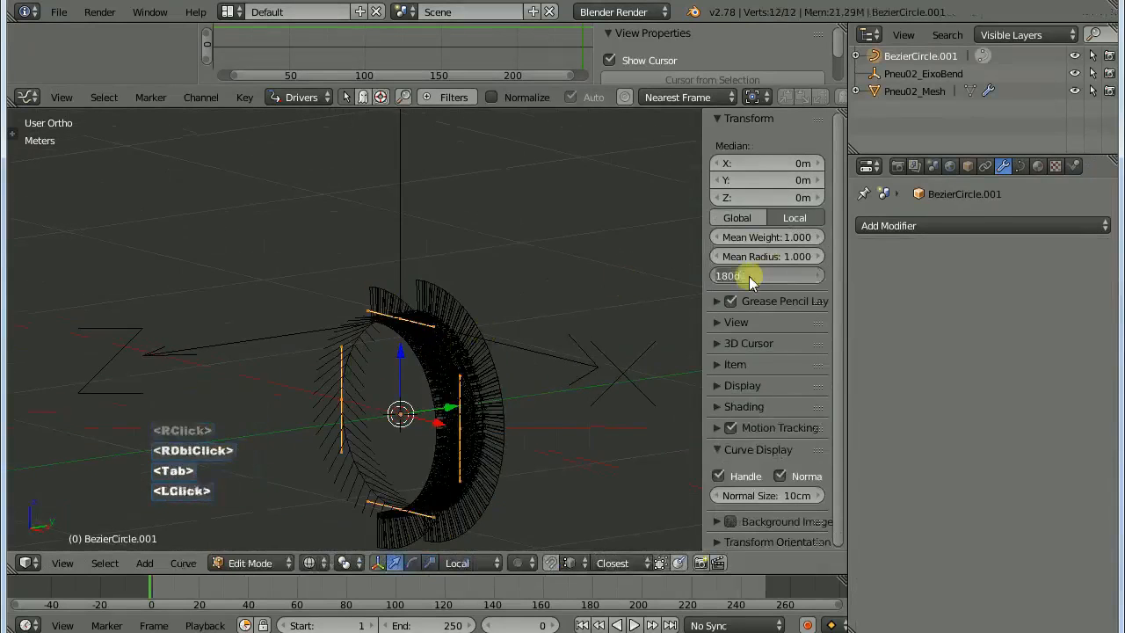
text(0)
key(Return)
key(Tab)
key(z)
Set the Pneu02_Mesh Array's relative X offset to 1 and inspect the closed tyre.
middle_drag(428, 352, 384, 366)
right_click(386, 367)
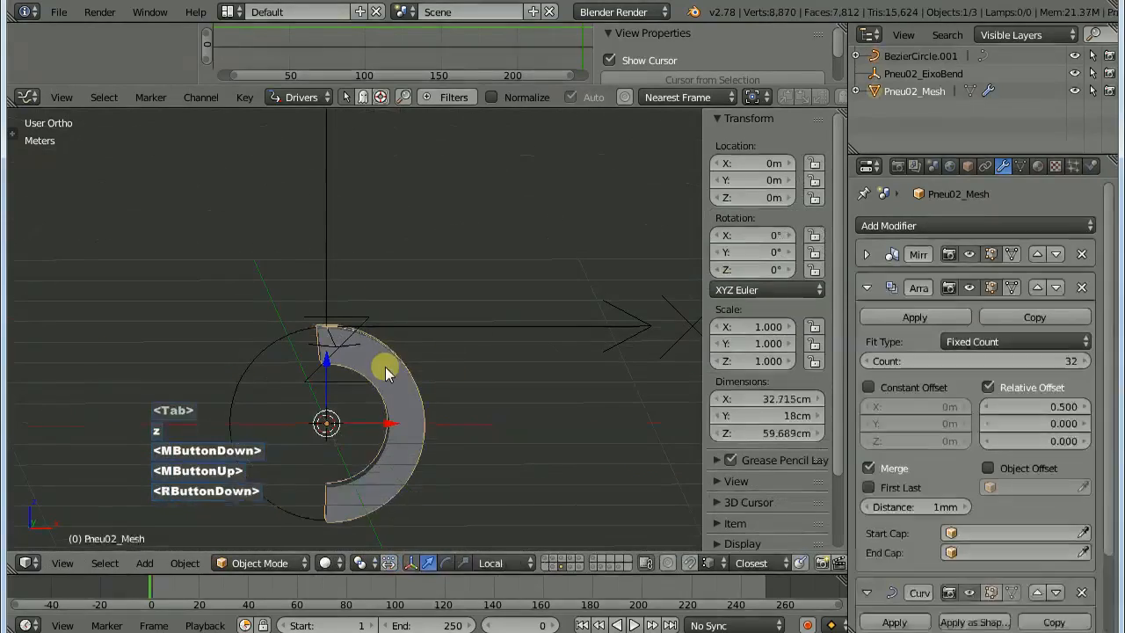
click(1037, 405)
text(1)
key(Return)
click(867, 287)
click(867, 322)
middle_drag(452, 396, 402, 377)
scroll(402, 378, up, 3)
scroll(446, 445, down, 5)
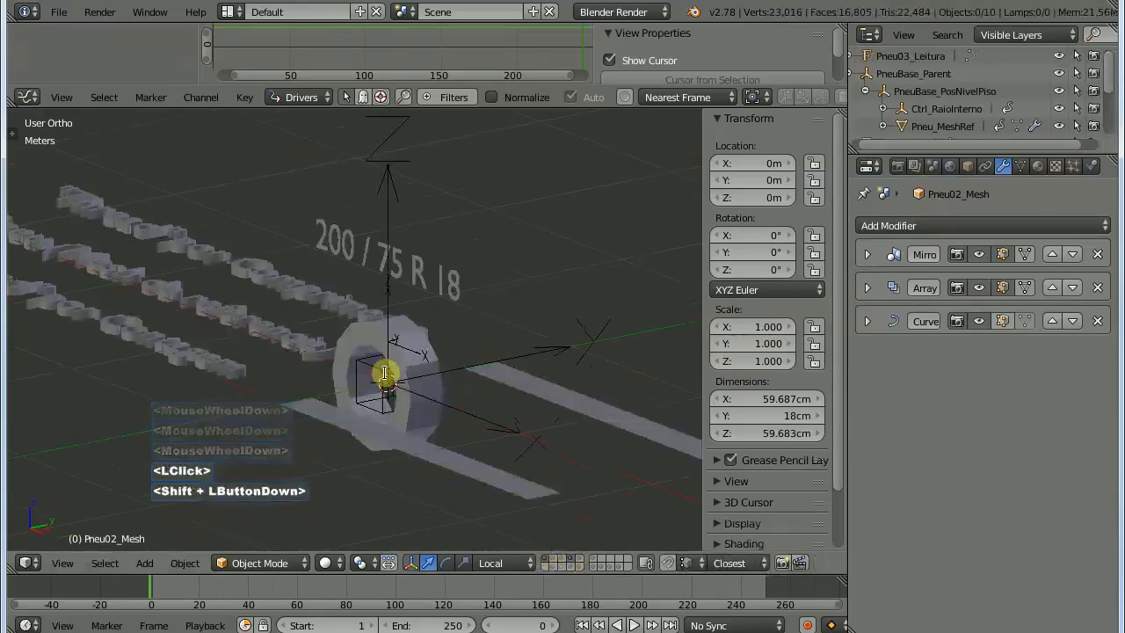
Set Pneu_MeshRef's custom properties to abc 200, de 75 and fg 18, and update its driver dependencies.
middle_drag(389, 372, 377, 322)
right_click(377, 322)
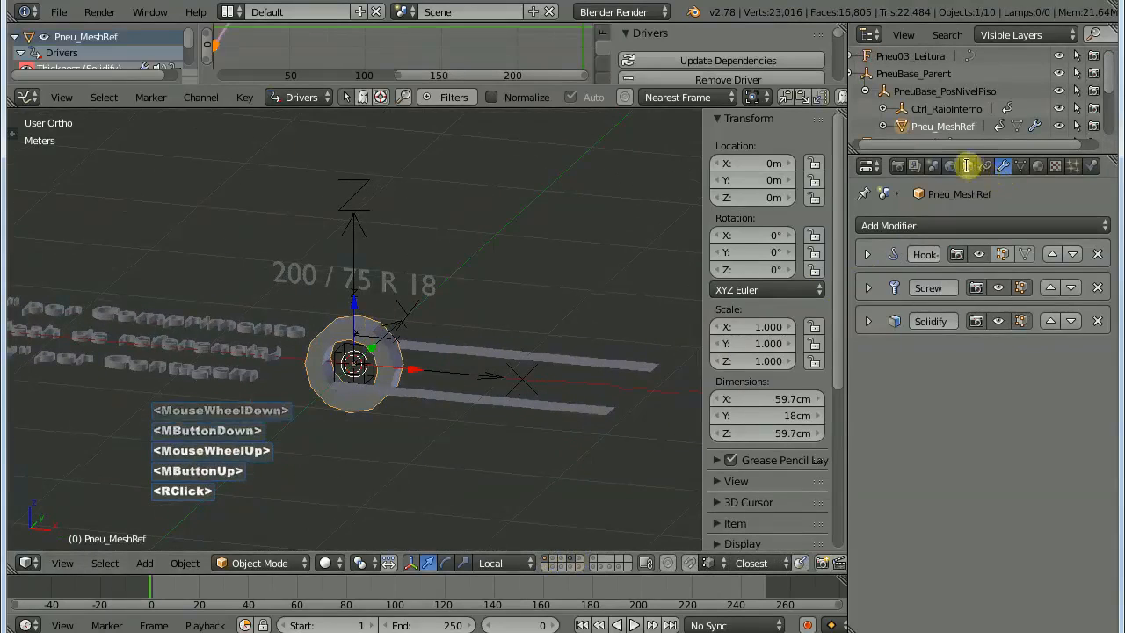
click(967, 166)
click(987, 527)
text(200)
key(Tab)
text(75)
key(Tab)
text(18)
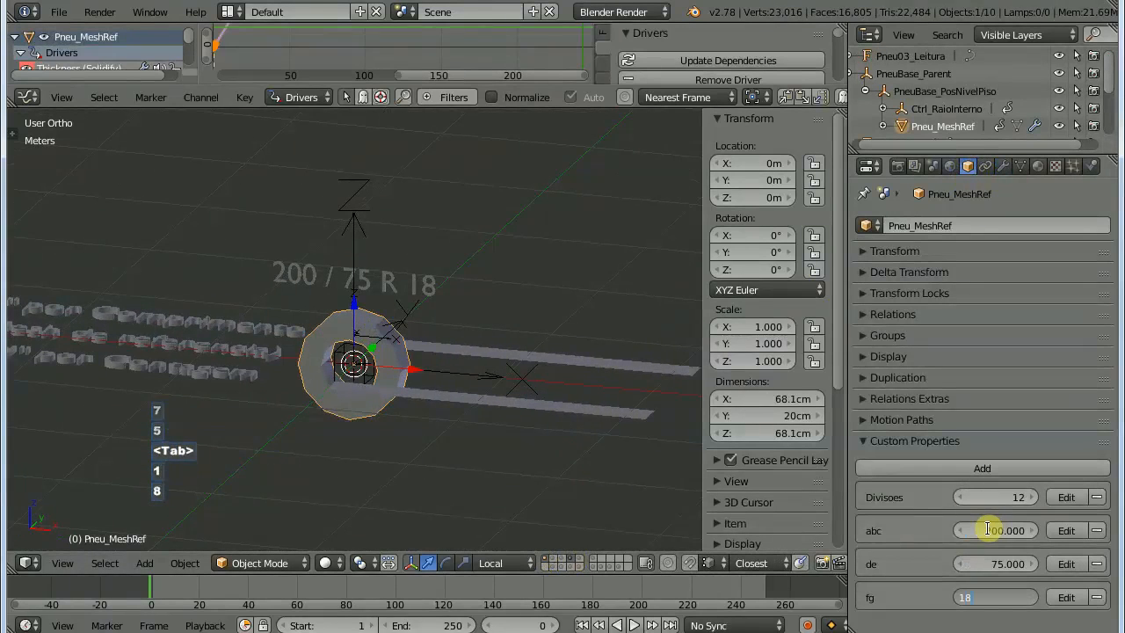
double_click(715, 60)
Add another Bezier circle around the 200 / 75 R 18 reference tyre and rotate it 90° about X.
key(shift+a)
click(534, 286)
click(534, 286)
key(r)
key(x)
key(9)
key(0)
key(Return)
Match BezierCircle.002's X and Y dimensions to the reference's 75.72 cm and apply its rotation and scale.
right_click(515, 332)
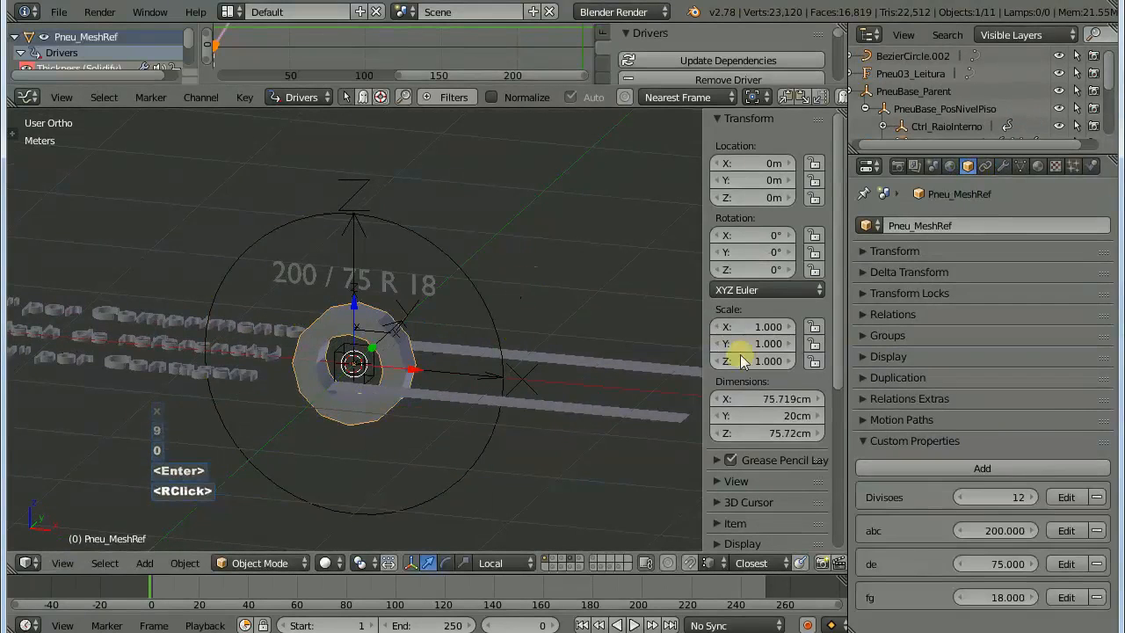
right_click(480, 292)
key(ctrl+v)
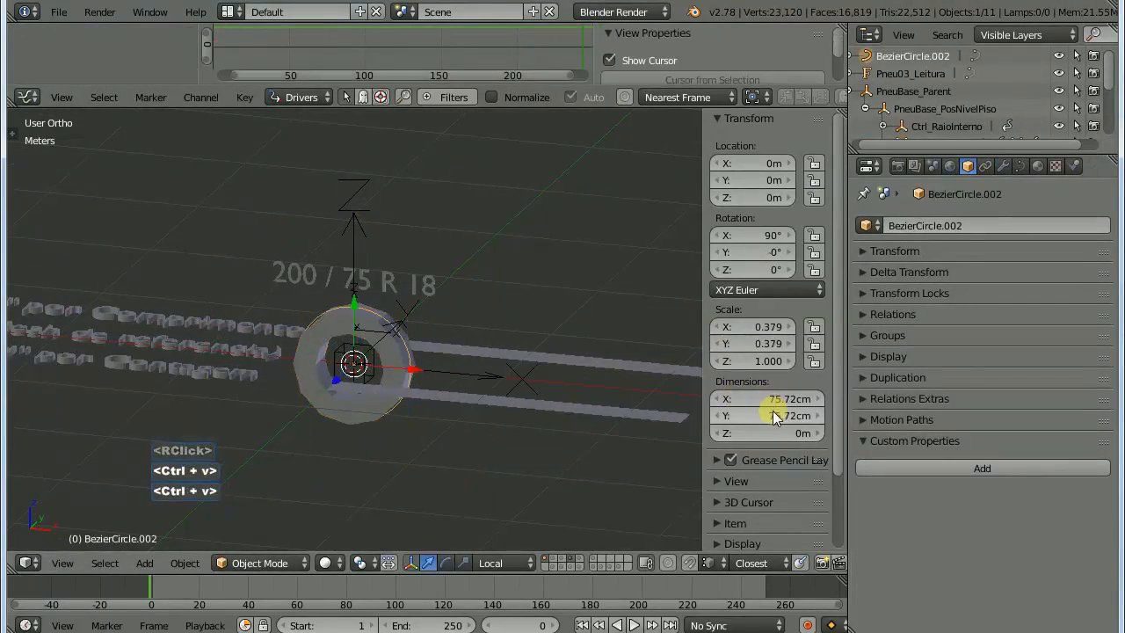
scroll(479, 317, up, 4)
key(ctrl+a)
click(547, 272)
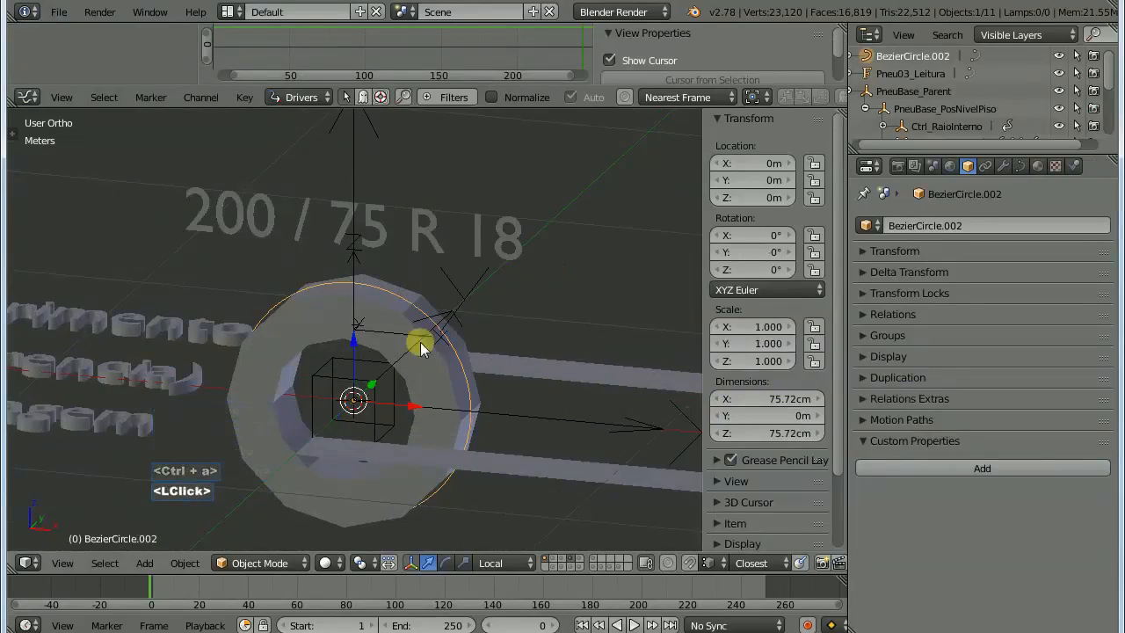
Move BezierCircle.002 to the Pneu03 layer and show that layer.
scroll(465, 385, down, 2)
key(m)
click(641, 425)
click(570, 567)
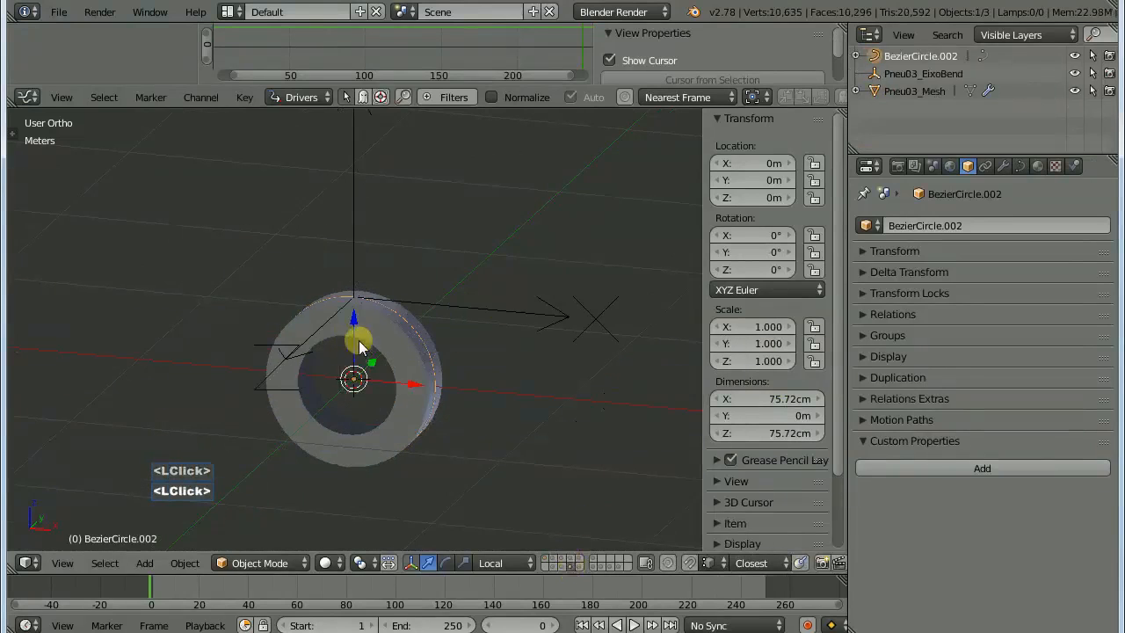
Remove the two modifiers below the Array from Pneu03_Mesh and clear the mesh's location.
right_click(359, 341)
click(1005, 167)
click(1098, 353)
click(1098, 322)
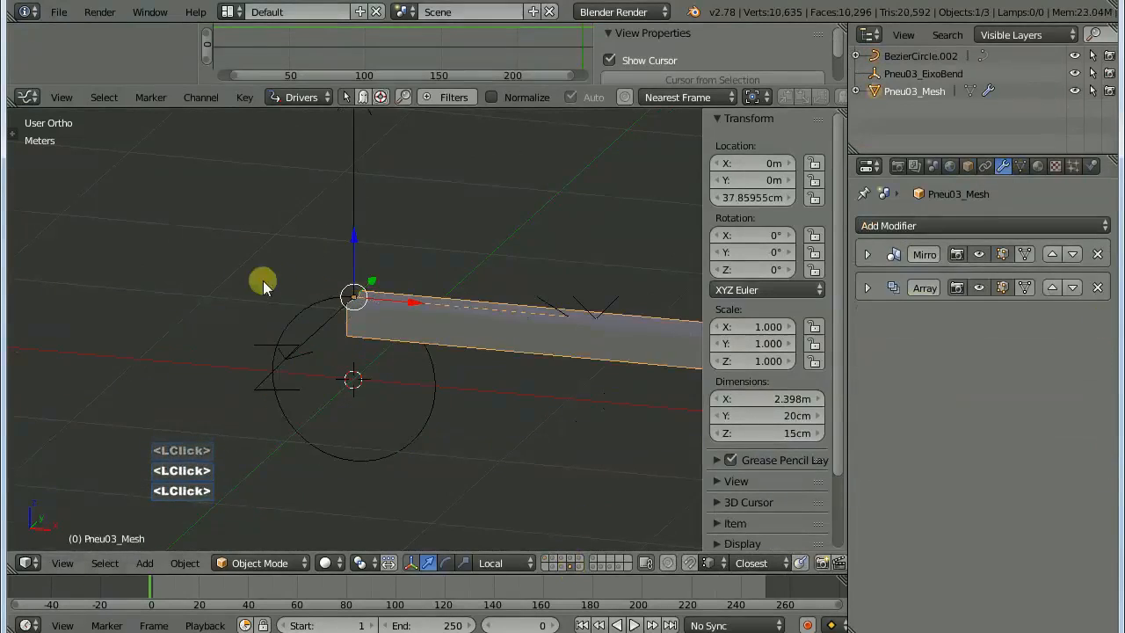
key(alt+g)
Add a Curve modifier to Pneu03_Mesh with BezierCircle.002 as its object.
right_click(414, 325)
shift+middle_drag(455, 339, 387, 348)
mouse_move(387, 347)
middle_down()
mouse_move(333, 356)
mouse_move(380, 327)
middle_up()
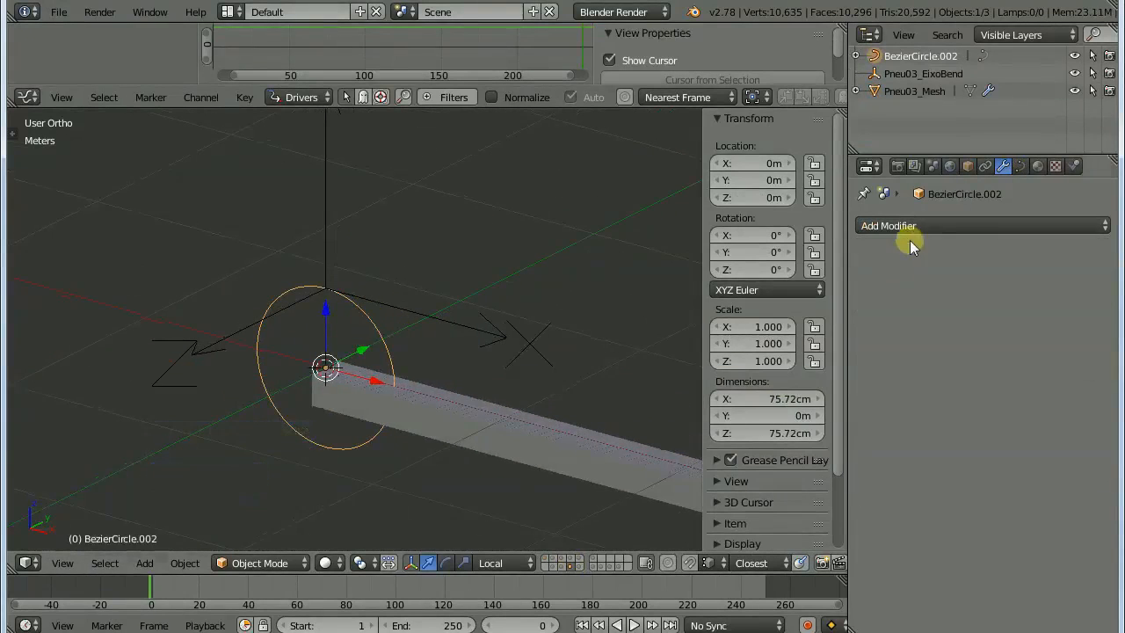
right_click(533, 380)
click(952, 226)
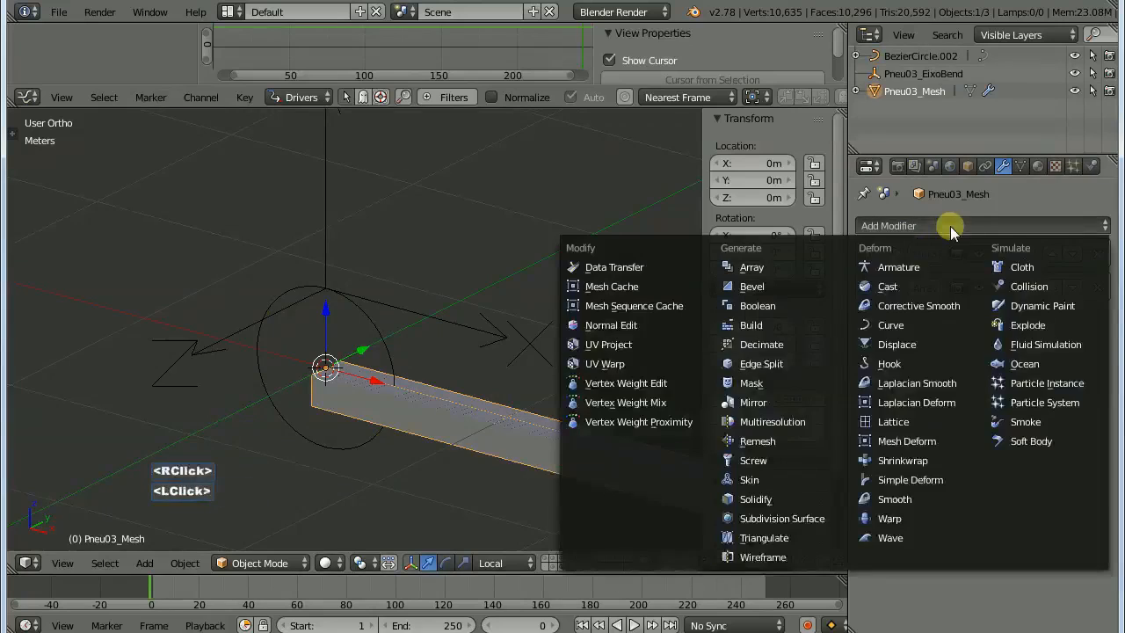
click(932, 325)
click(375, 331)
scroll(369, 330, up, 1)
middle_drag(364, 329, 367, 315)
Try a constant X offset of 0 in the Pneu03_Mesh Array, then restore it to 4.57461 cm.
key(z)
click(867, 289)
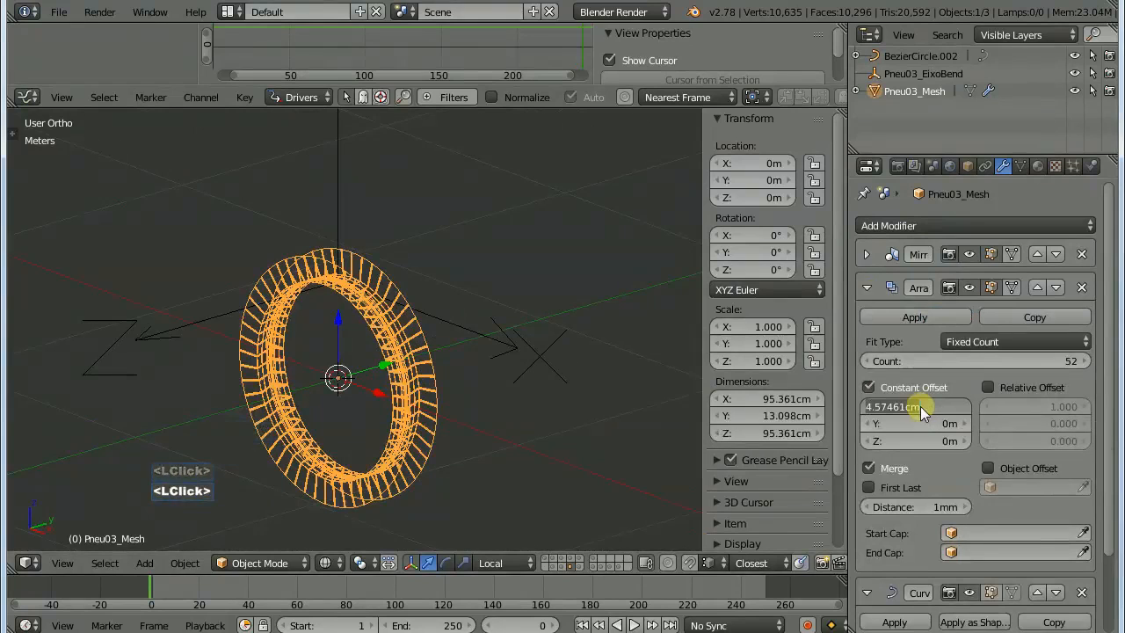
click(999, 526)
key(ctrl+c)
key(ctrl+c)
click(926, 405)
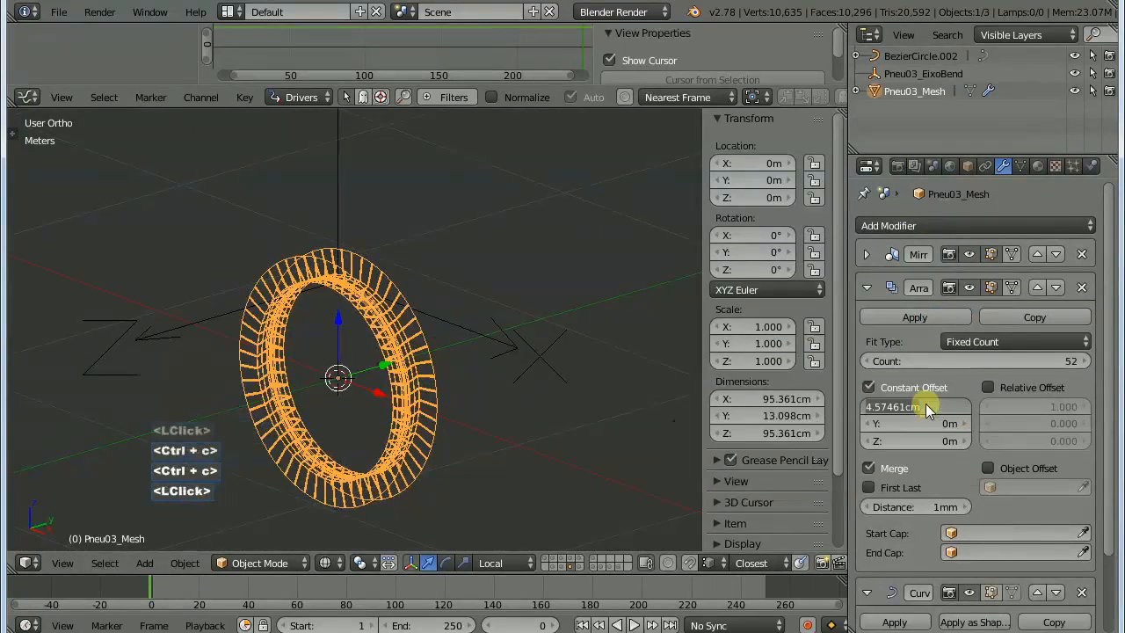
text(0)
key(Return)
key(ctrl+v)
middle_click(369, 306)
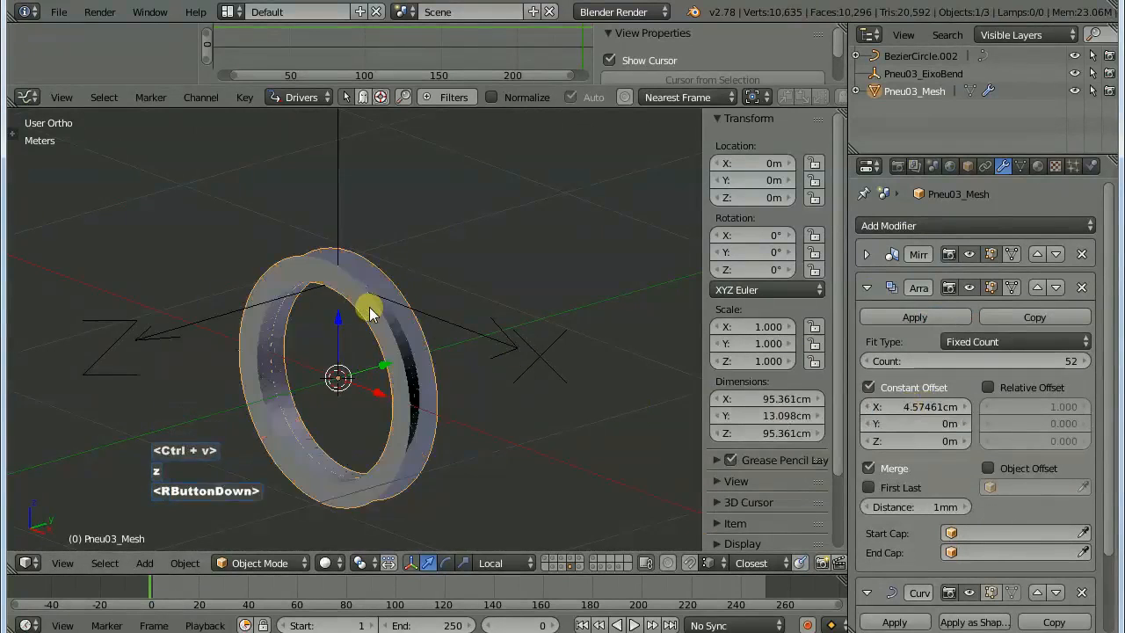
Rotate BezierCircle.002 180° in the front view and apply its rotation.
right_click(369, 307)
key(KP_1)
text(zr180)
key(Return)
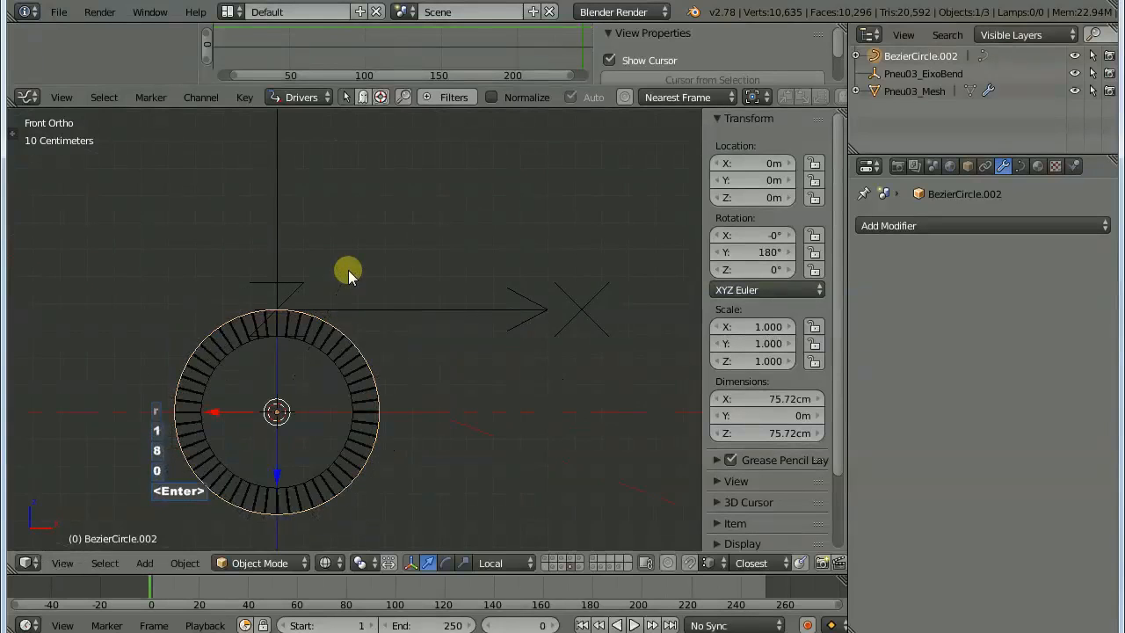
mouse_move(390, 344)
middle_down()
mouse_move(254, 364)
mouse_move(397, 317)
middle_up()
key(z)
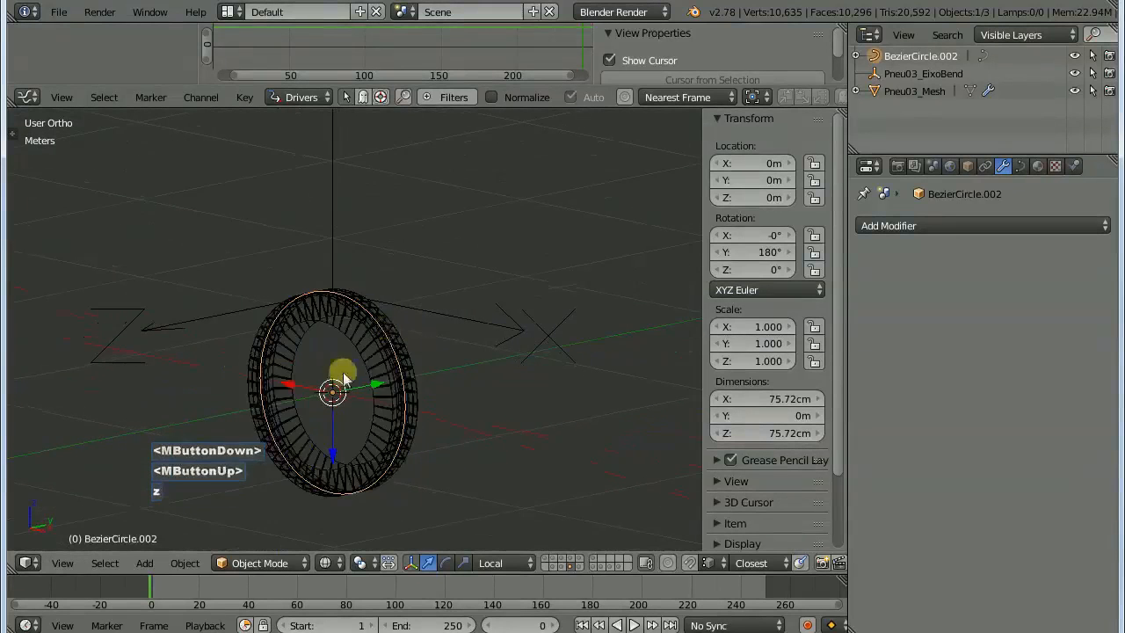
key(ctrl+a)
click(394, 332)
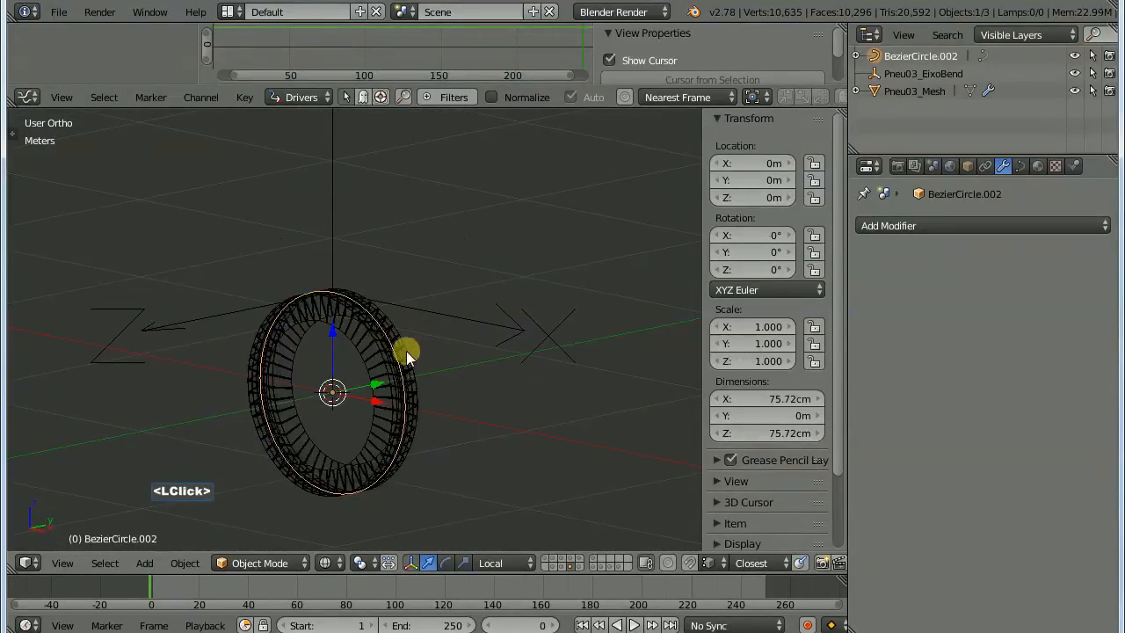
Set the mean radius of all BezierCircle.002 control points to 1.
key(z)
right_click(380, 348)
right_click(382, 343)
key(Tab)
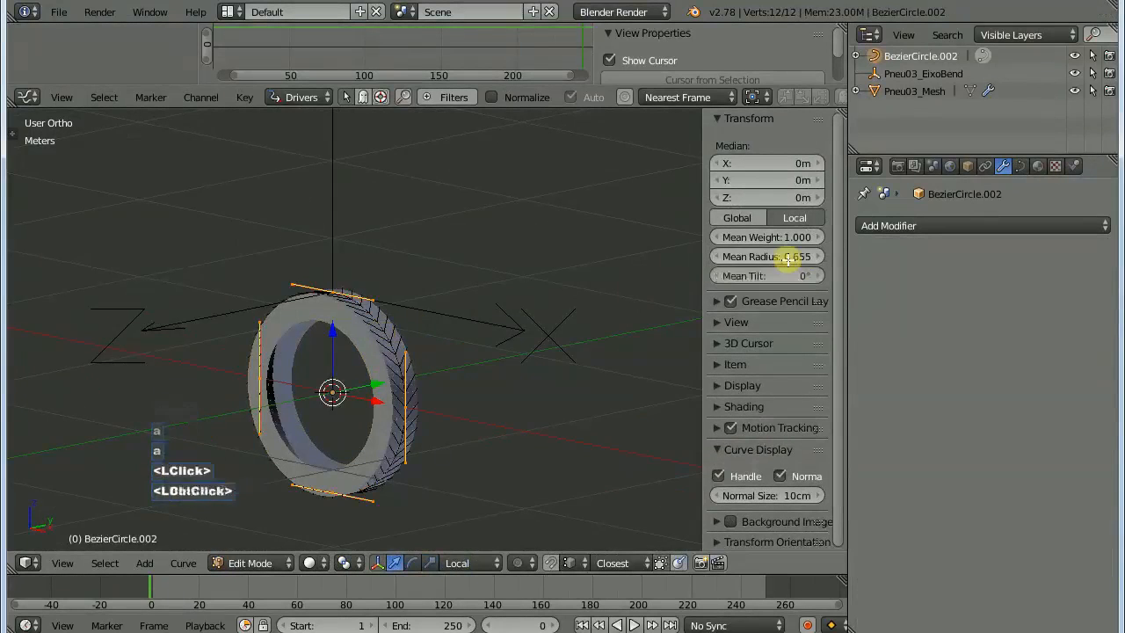
text(1)
key(Return)
middle_drag(417, 349, 496, 365)
key(Tab)
Inspect Pneu03_Mesh's bent tread up close and disable its Curve modifier in the viewport.
right_click(392, 342)
click(867, 288)
scroll(414, 351, up, 5)
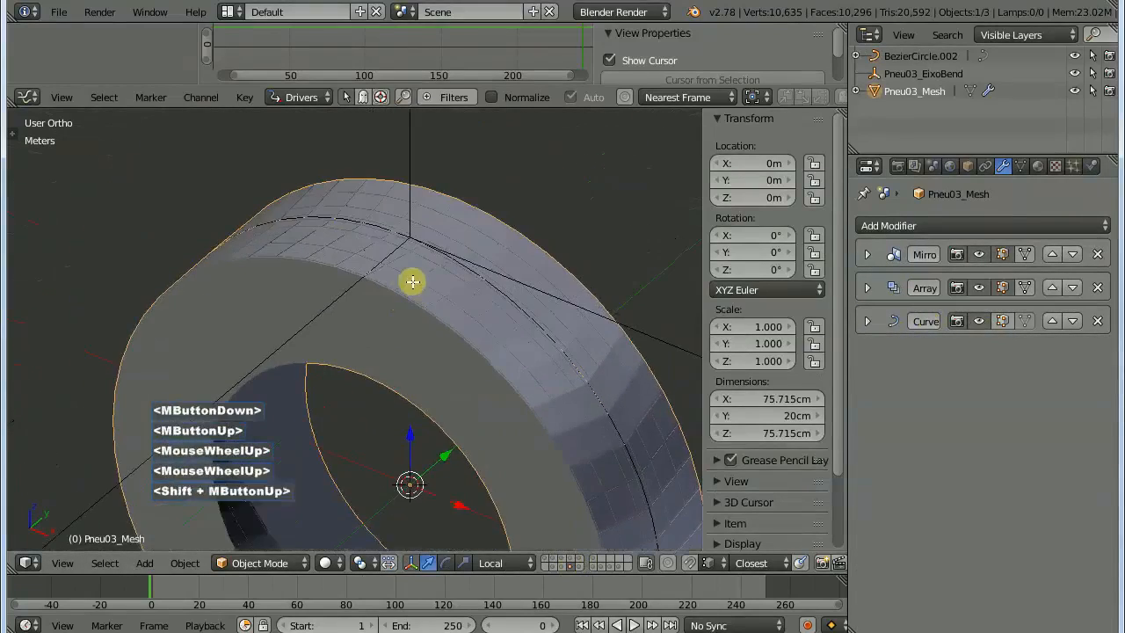
middle_drag(414, 282, 324, 273)
scroll(430, 312, down, 3)
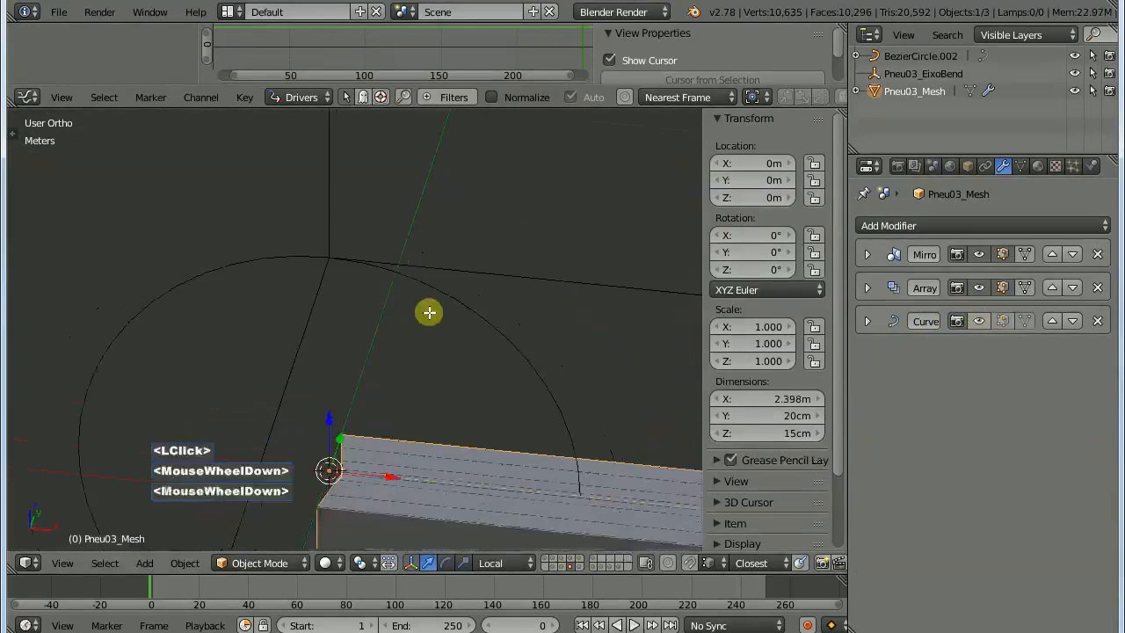
Add a Simple Deform modifier in Bend mode to Pneu03_Mesh, using Pneu03_EixoBend as the axis origin.
click(935, 226)
click(911, 480)
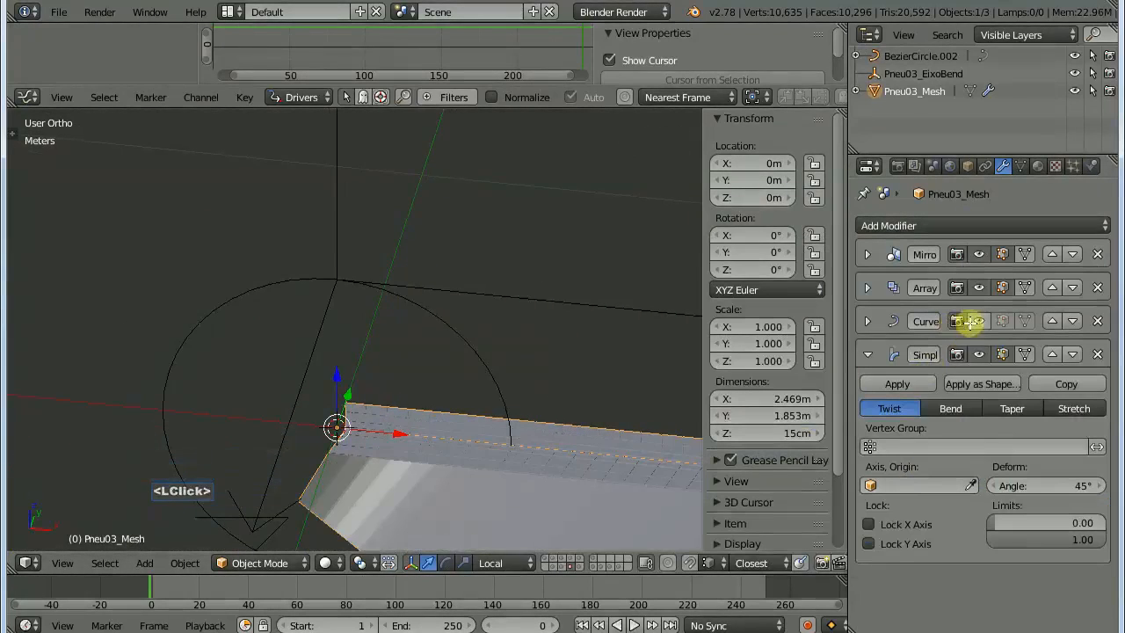
click(935, 408)
click(341, 243)
Move Pneu03_Mesh 37.73564 cm up along Z to the top of the reference circle.
right_click(339, 426)
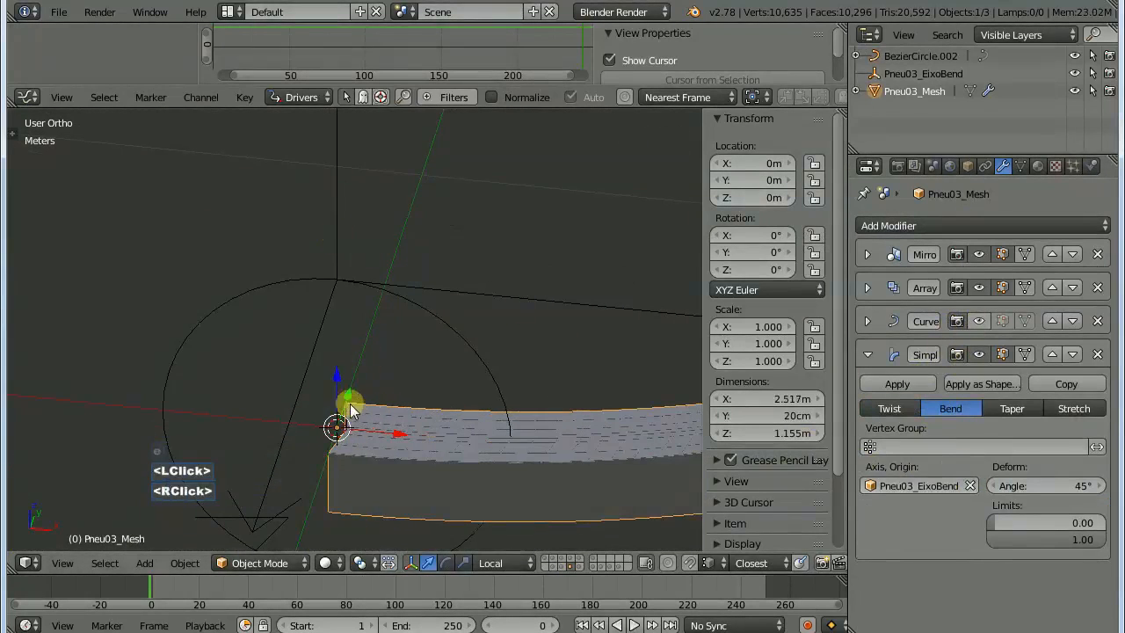
key(g)
key(z)
click(343, 260)
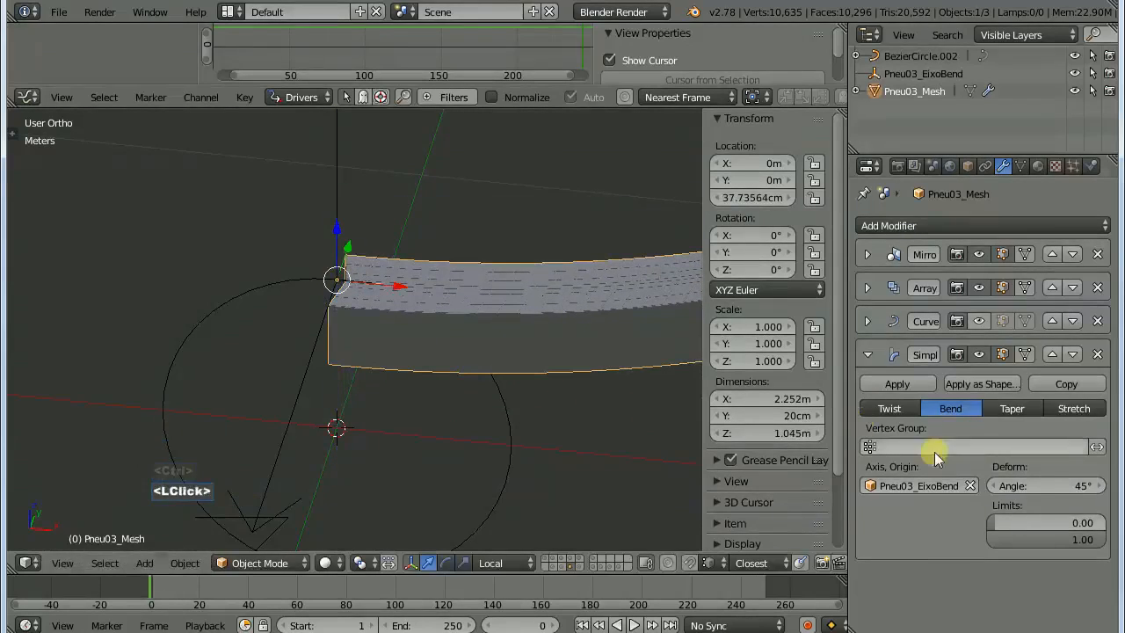
Set the Pneu03_Mesh Simple Deform bend angle to -360° and examine where the two tread ends meet.
click(1059, 485)
text(-360)
key(Return)
scroll(332, 284, up, 5)
middle_drag(332, 284, 325, 216)
scroll(329, 357, up, 1)
middle_click(329, 357)
shift+middle_drag(329, 357, 449, 315)
scroll(447, 284, up, 3)
shift+drag(1042, 476, 383, 326)
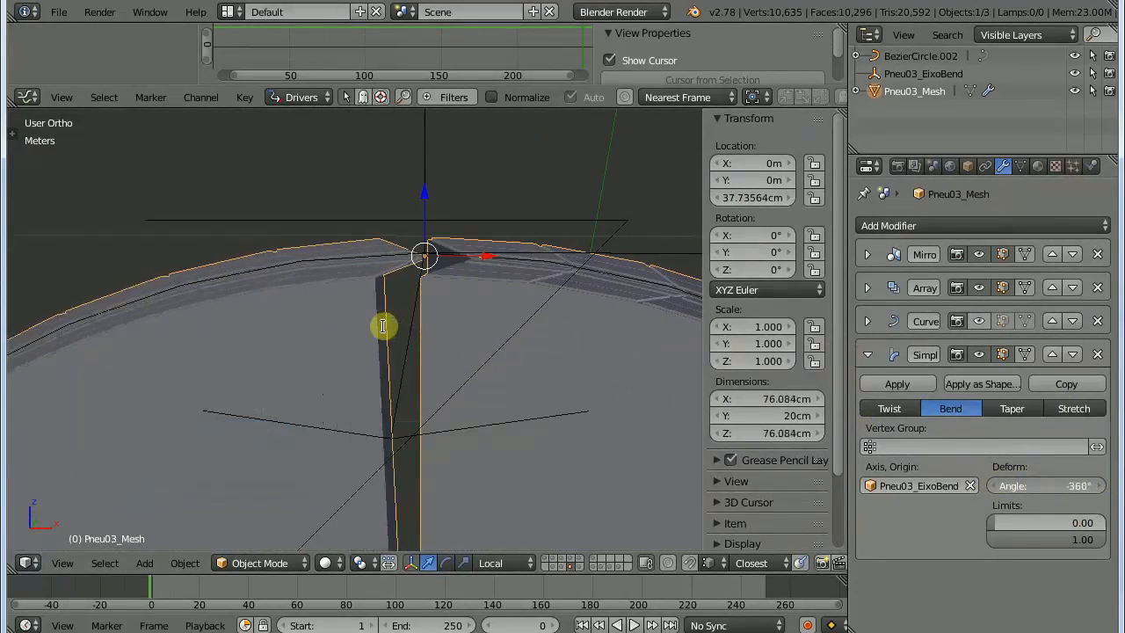
Remove the Simple Deform modifier from Pneu03_Mesh and clear its location.
click(1099, 352)
scroll(489, 397, down, 5)
key(alt+g)
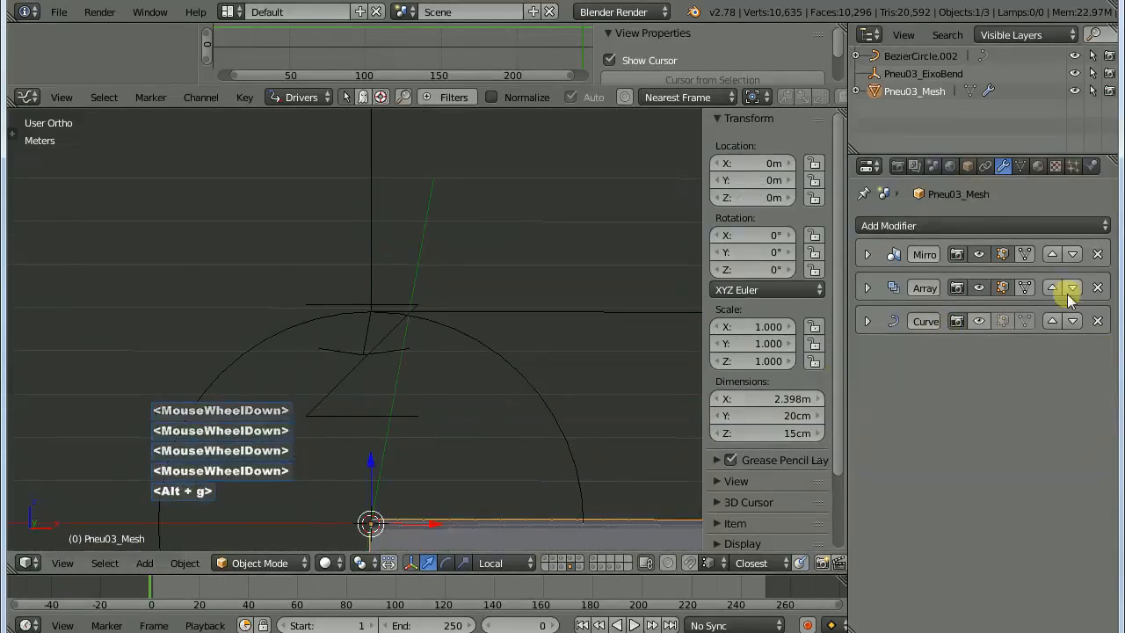
Re-enable Pneu03_Mesh's Curve modifier in the viewport and look over the bent tyre.
click(330, 332)
scroll(405, 281, up, 4)
scroll(404, 281, down, 4)
middle_drag(404, 281, 539, 280)
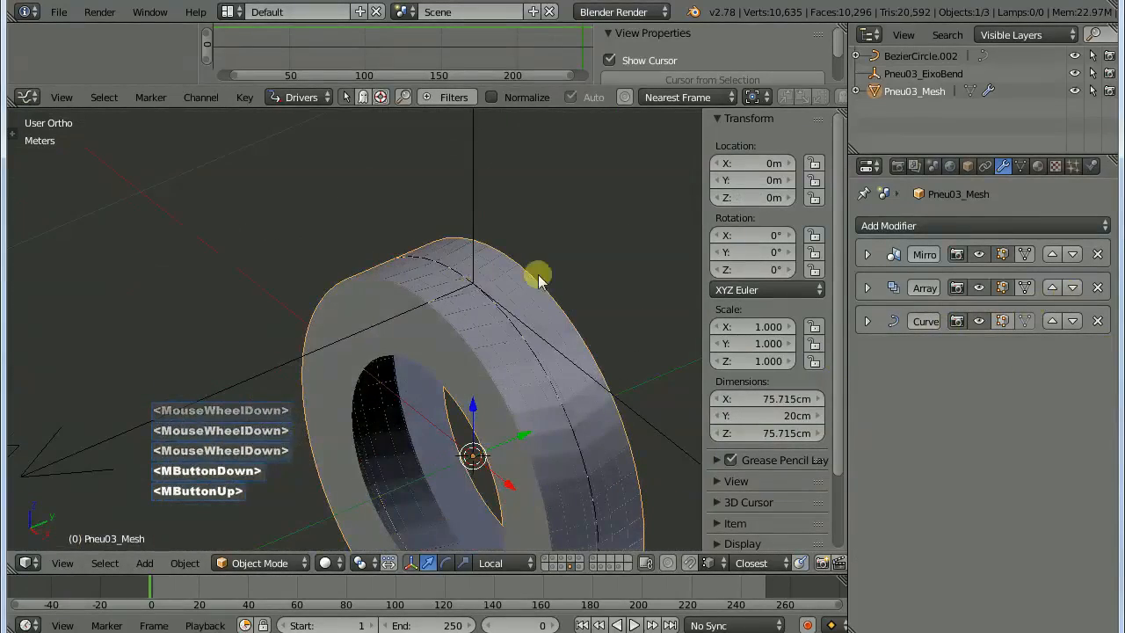
shift+middle_drag(440, 316, 294, 323)
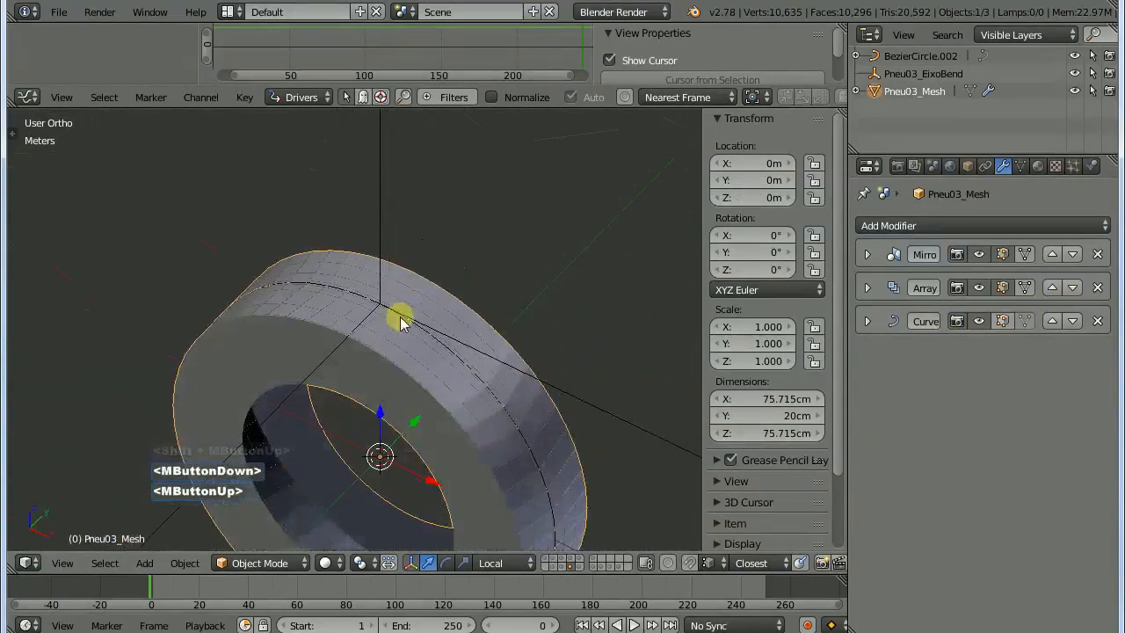
scroll(456, 335, down, 5)
scroll(387, 304, up, 1)
middle_drag(397, 354, 388, 310)
shift+middle_drag(435, 346, 496, 332)
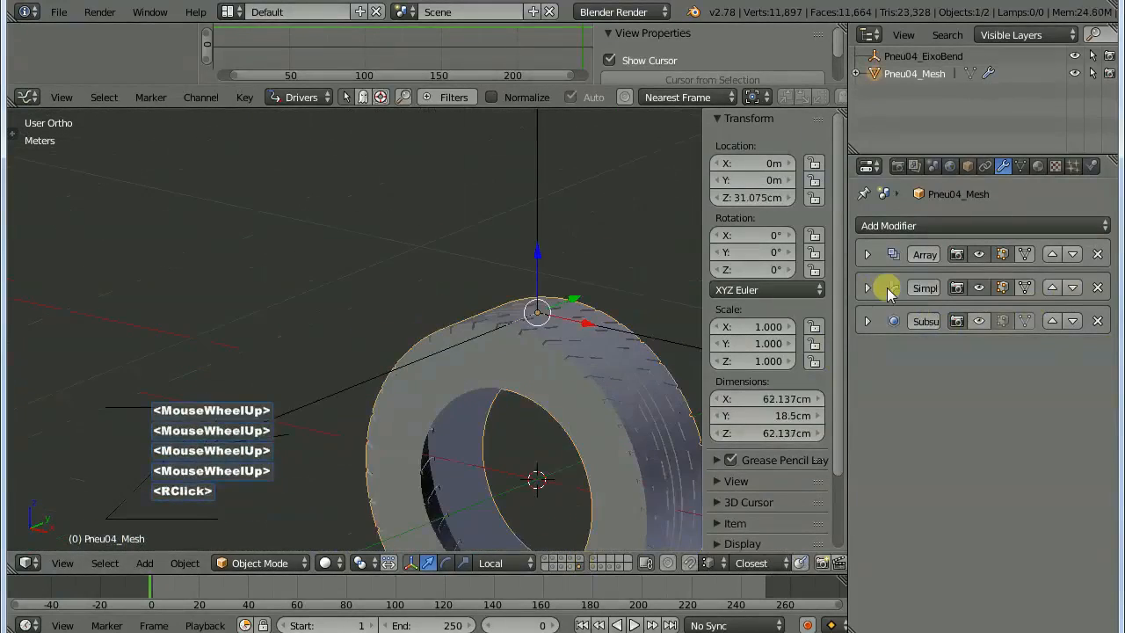
Set the Simple Deform bend angle of Pneu04_Mesh to -360° and examine the seam between the tread ends.
click(867, 287)
scroll(548, 384, up, 1)
click(1049, 422)
key(Return)
scroll(554, 334, up, 5)
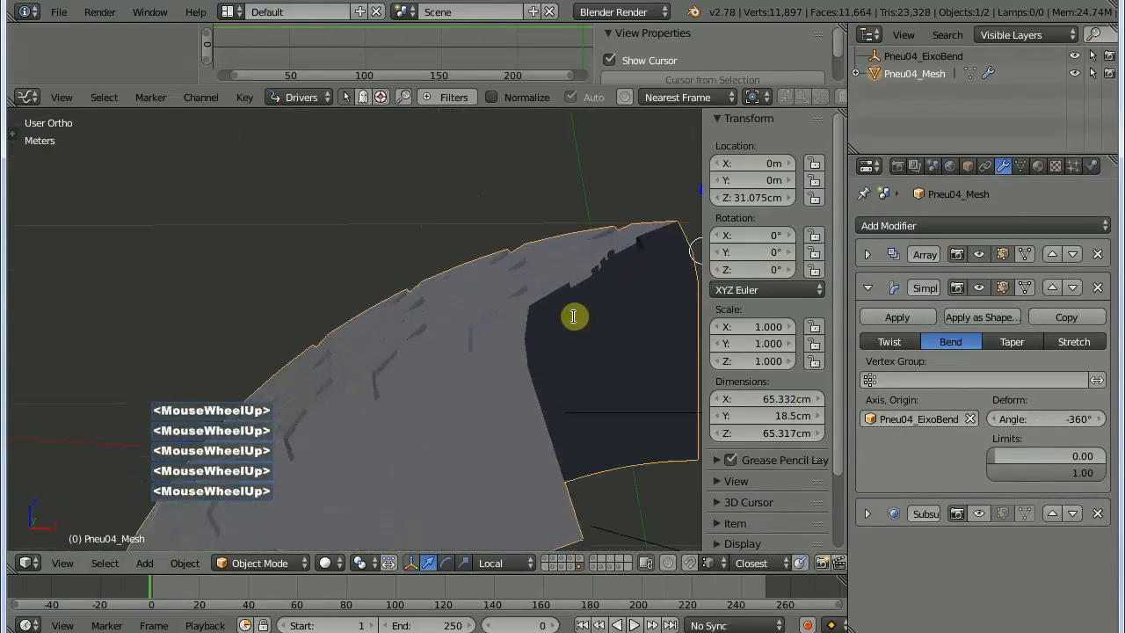
shift+middle_drag(575, 317, 488, 334)
middle_drag(635, 361, 632, 358)
drag(1056, 420, 761, 340)
Remove the Simple Deform modifier from Pneu04_Mesh and clear its location.
click(1098, 287)
scroll(516, 352, down, 4)
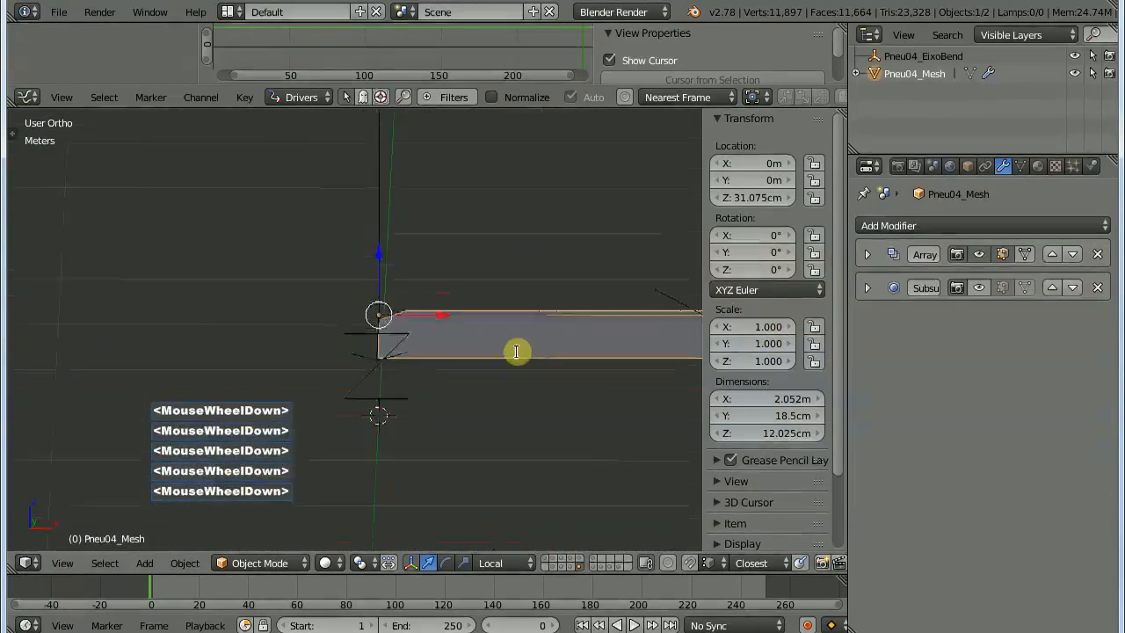
middle_drag(516, 352, 452, 359)
key(alt+g)
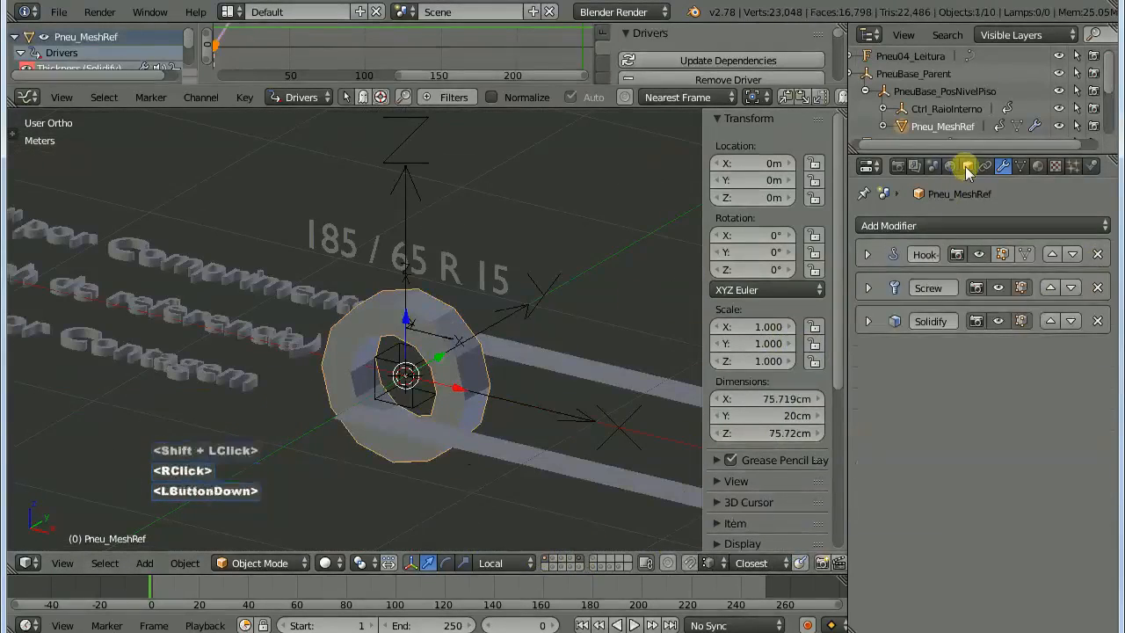
Set Pneu_MeshRef's custom properties abc to 185, de to 65 and fg to 15, and update the driver dependencies.
click(967, 167)
click(988, 523)
text(185)
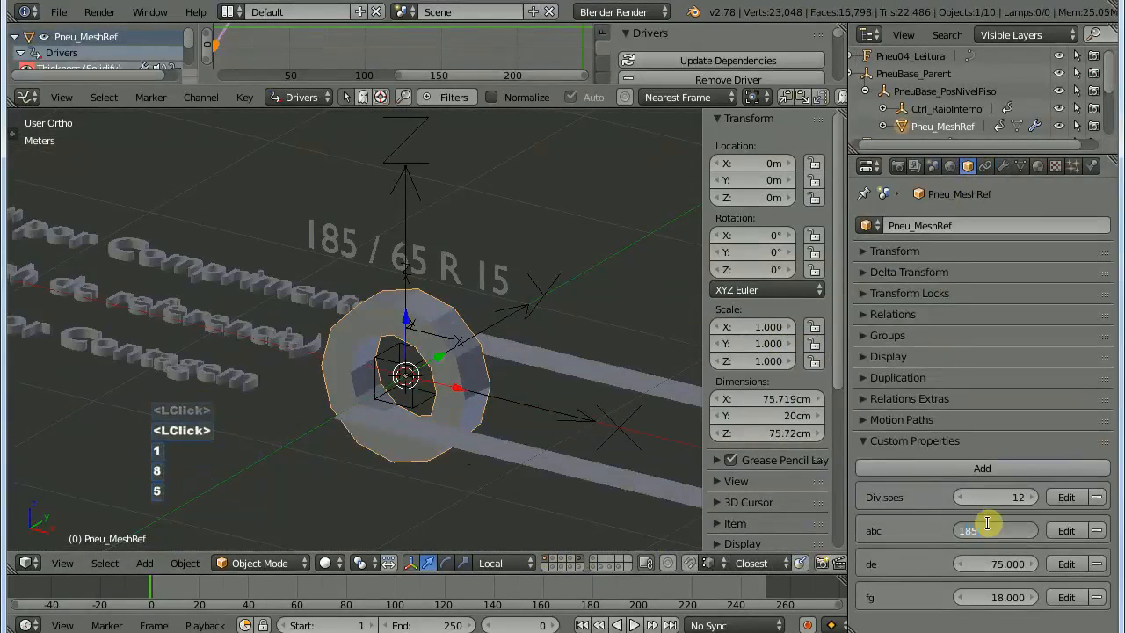
key(Tab)
text(65)
key(Tab)
text(15)
key(Return)
click(706, 66)
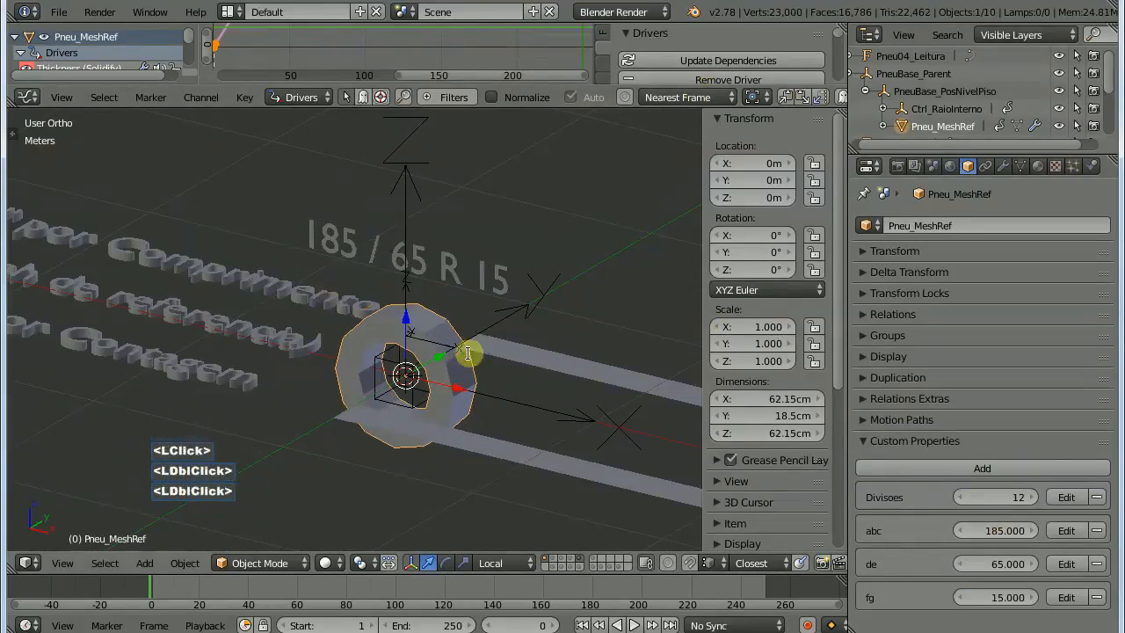
Add a Bezier circle at the reference tyre's centre and rotate it 90° about X.
scroll(372, 376, down, 2)
key(shift+a)
mouse_move(500, 293)
click(572, 304)
text(rx90)
key(Return)
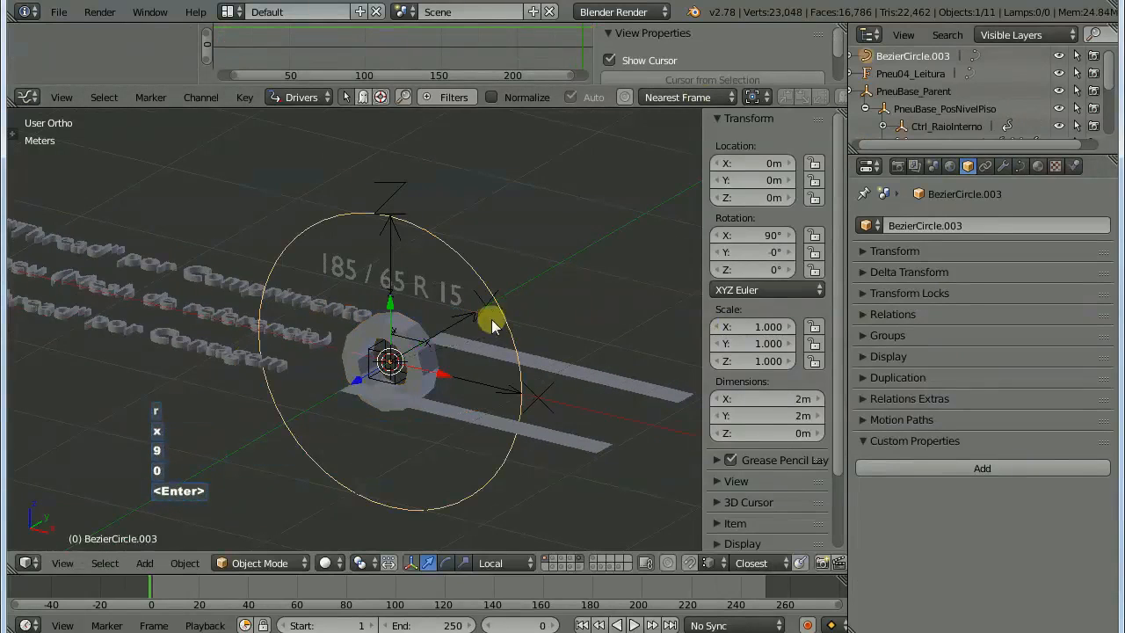
Size the new Bezier circle to 62.15 cm, apply its rotation and scale, and move it to Pneu04_Mesh's layer.
right_click(417, 323)
right_click(460, 310)
key(ctrl+a)
click(508, 297)
key(m)
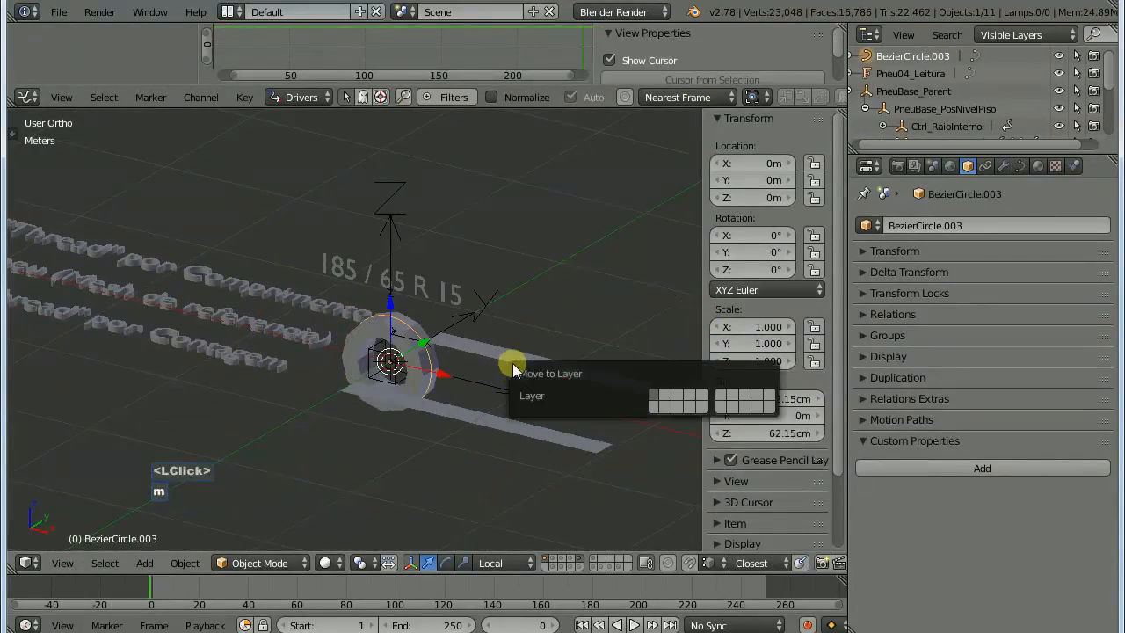
click(703, 403)
click(573, 564)
Add a Curve modifier to Pneu04_Mesh that deforms it along BezierCircle.003 on the X axis.
scroll(481, 370, up, 3)
right_click(473, 360)
right_click(473, 360)
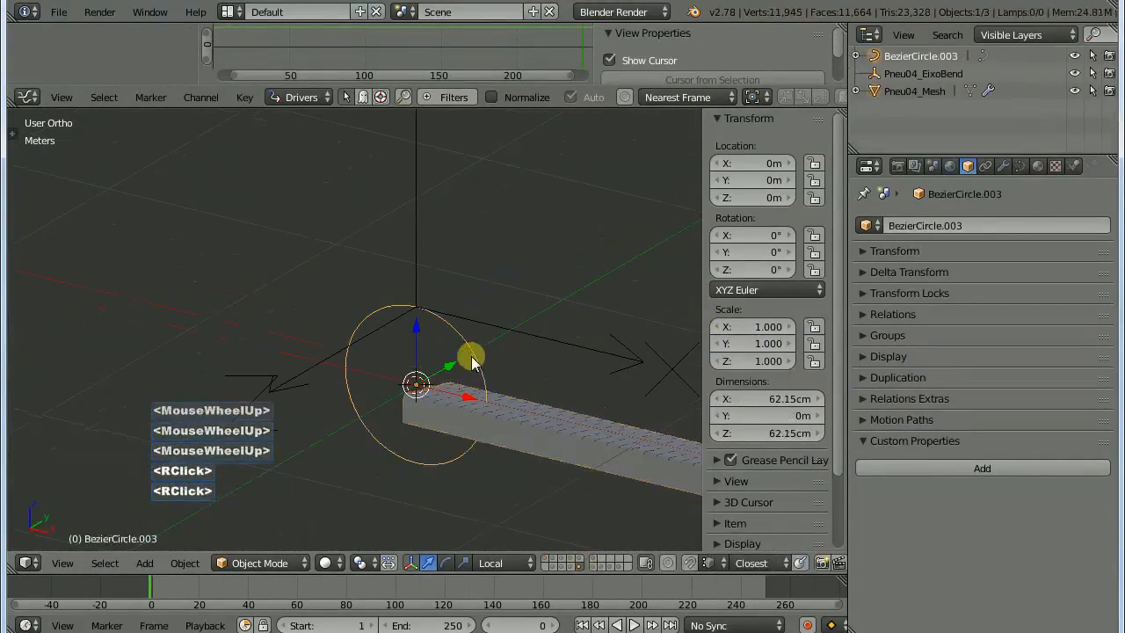
click(1003, 167)
right_click(461, 411)
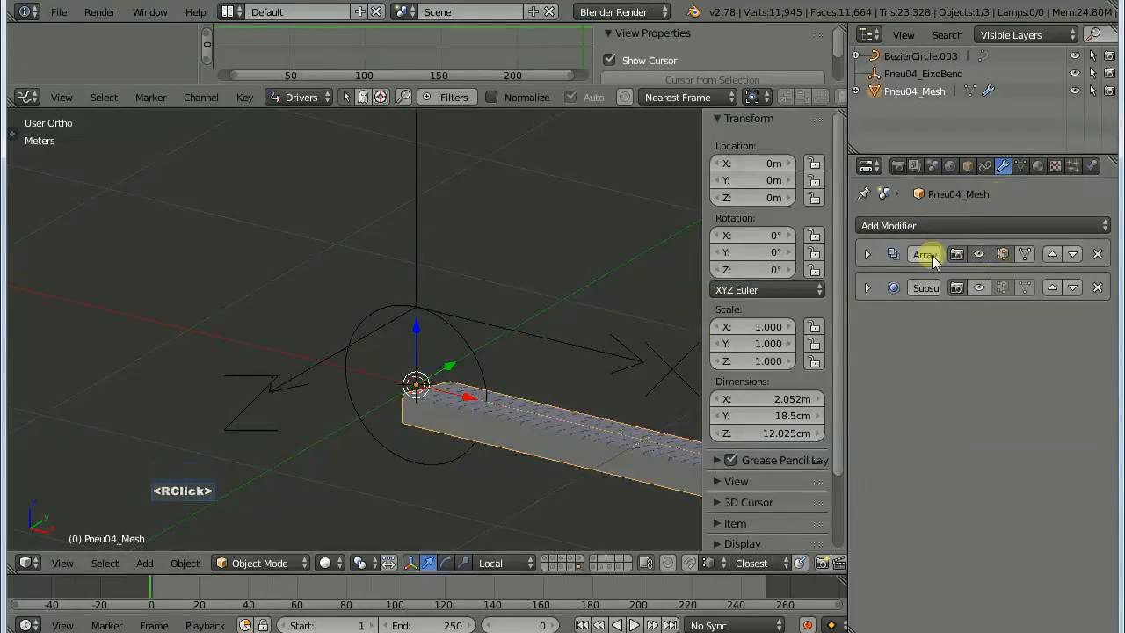
click(932, 226)
click(939, 284)
key(e)
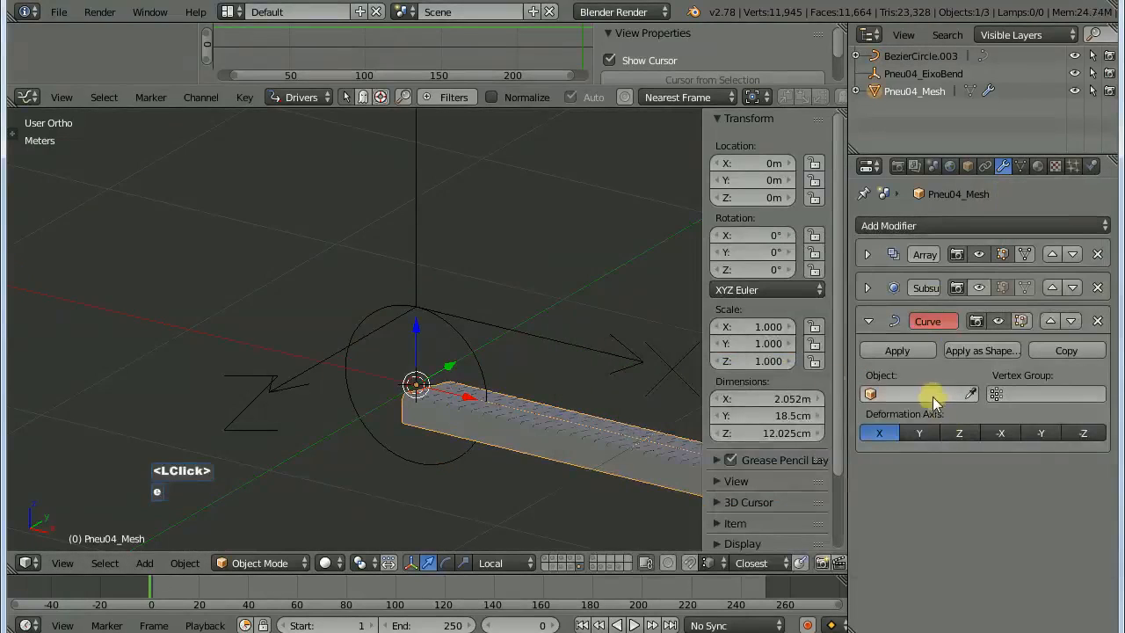
click(469, 351)
Rotate BezierCircle.003's control points in the front view to turn the Pneu04 tread outward.
scroll(469, 352, up, 2)
middle_drag(469, 352, 434, 329)
scroll(434, 328, up, 1)
key(z)
right_click(548, 341)
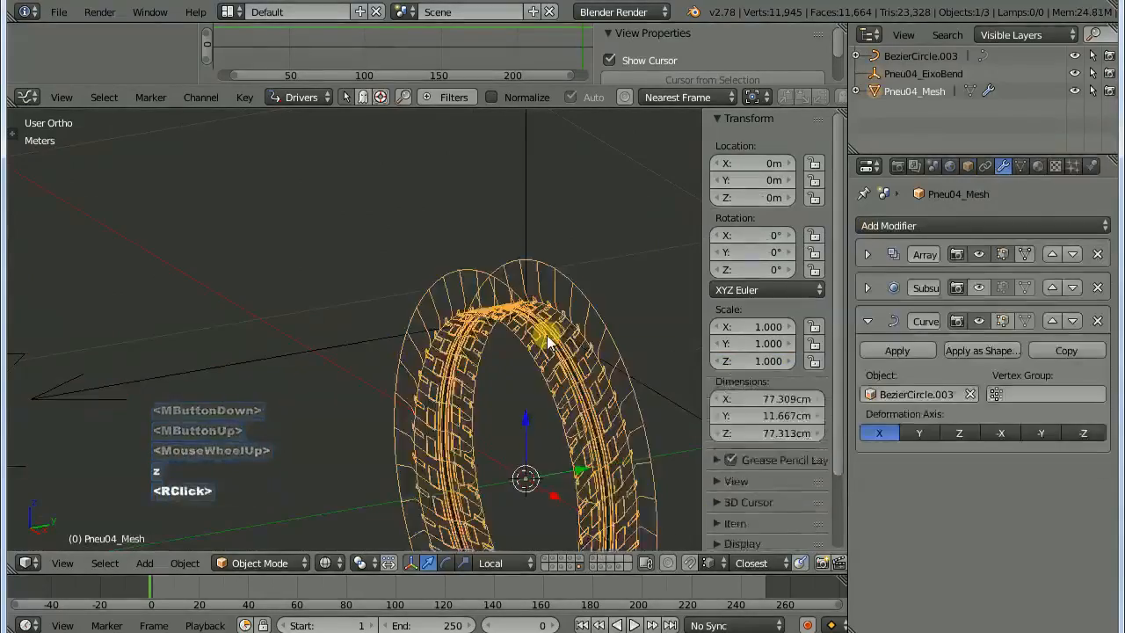
key(Tab)
key(Tab)
right_click(548, 330)
key(Tab)
key(1)
scroll(527, 329, down, 3)
key(r)
right_click(524, 329)
key(Tab)
mouse_move(522, 329)
middle_down()
mouse_move(414, 366)
mouse_move(484, 349)
middle_up()
key(z)
Set the mean radius of all BezierCircle.003 control points to 1 and inspect the bent Pneu04 tyre.
right_click(484, 349)
right_click(485, 349)
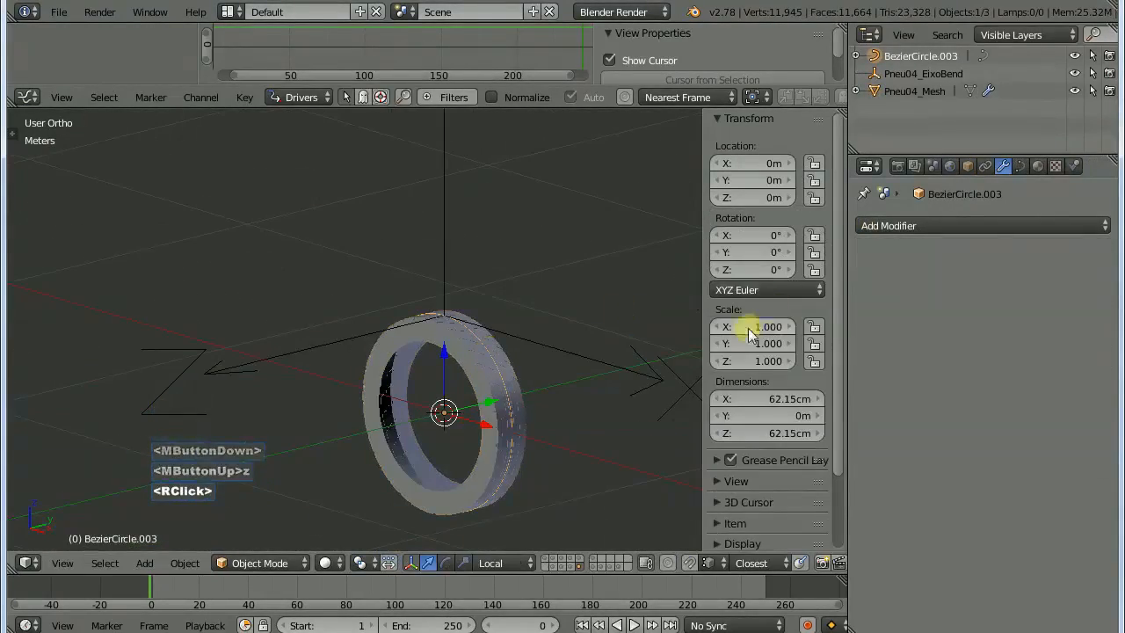
key(Tab)
key(Return)
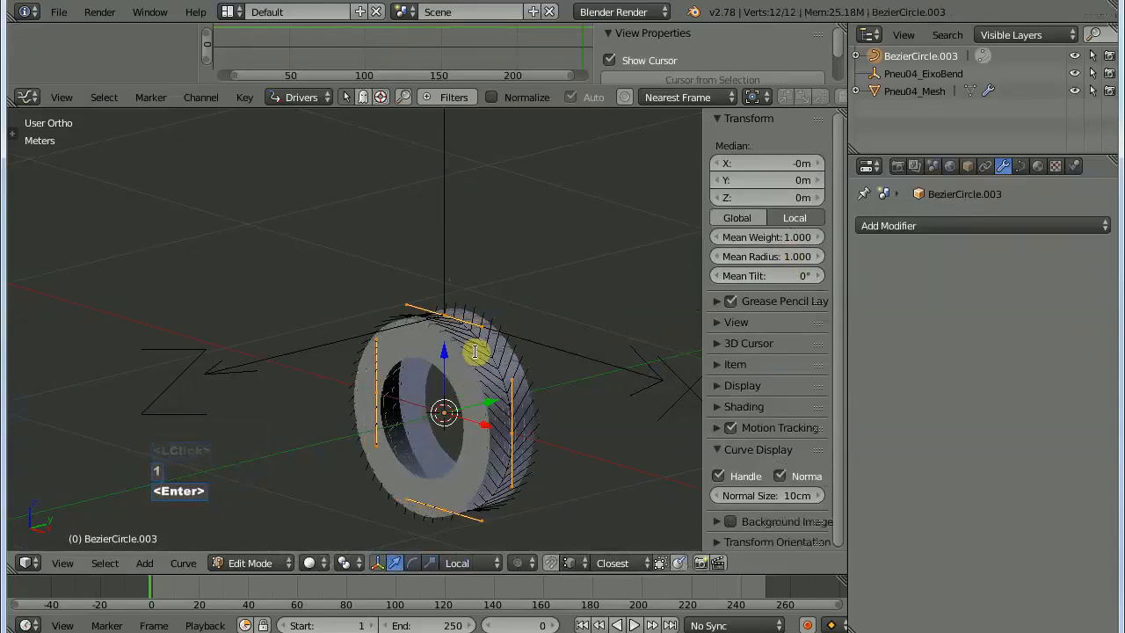
key(Tab)
shift+middle_drag(515, 357, 447, 288)
middle_drag(446, 289, 525, 354)
scroll(525, 354, up, 4)
shift+middle_drag(323, 185, 424, 329)
scroll(423, 329, down, 5)
middle_drag(480, 252, 435, 327)
Move Pneu04_Mesh's Subsurf modifier below Curve, show it in the viewport and examine the inner rim seam.
right_click(393, 353)
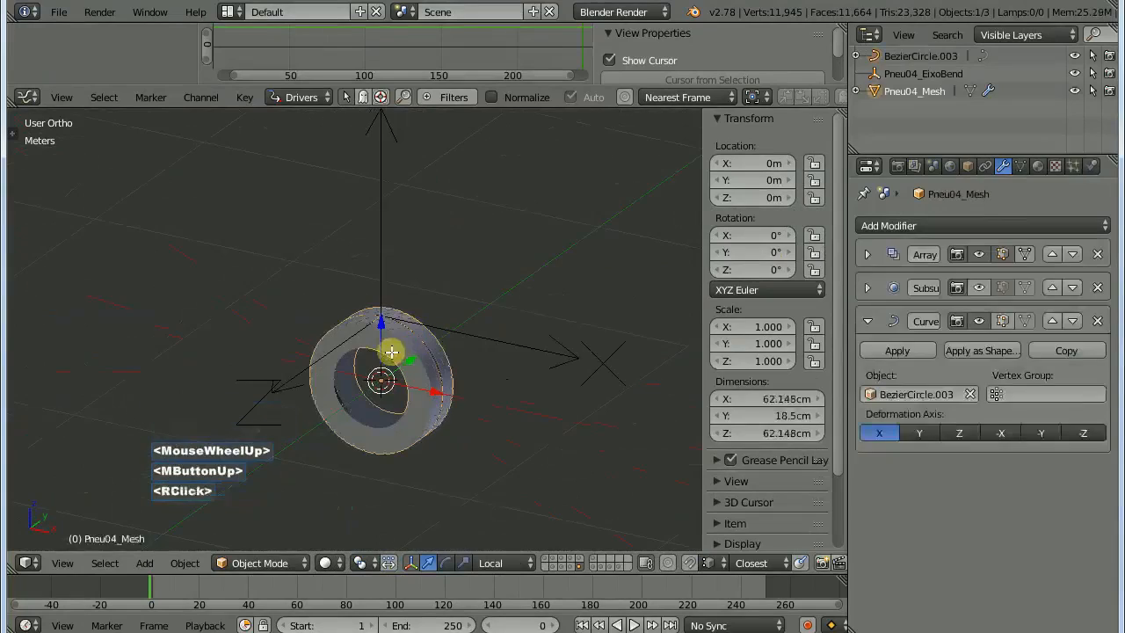
click(1073, 288)
click(865, 292)
drag(851, 295, 808, 295)
scroll(406, 377, up, 9)
middle_drag(404, 377, 513, 314)
scroll(528, 369, up, 3)
shift+middle_drag(550, 457, 419, 302)
scroll(422, 302, up, 5)
scroll(455, 327, down, 4)
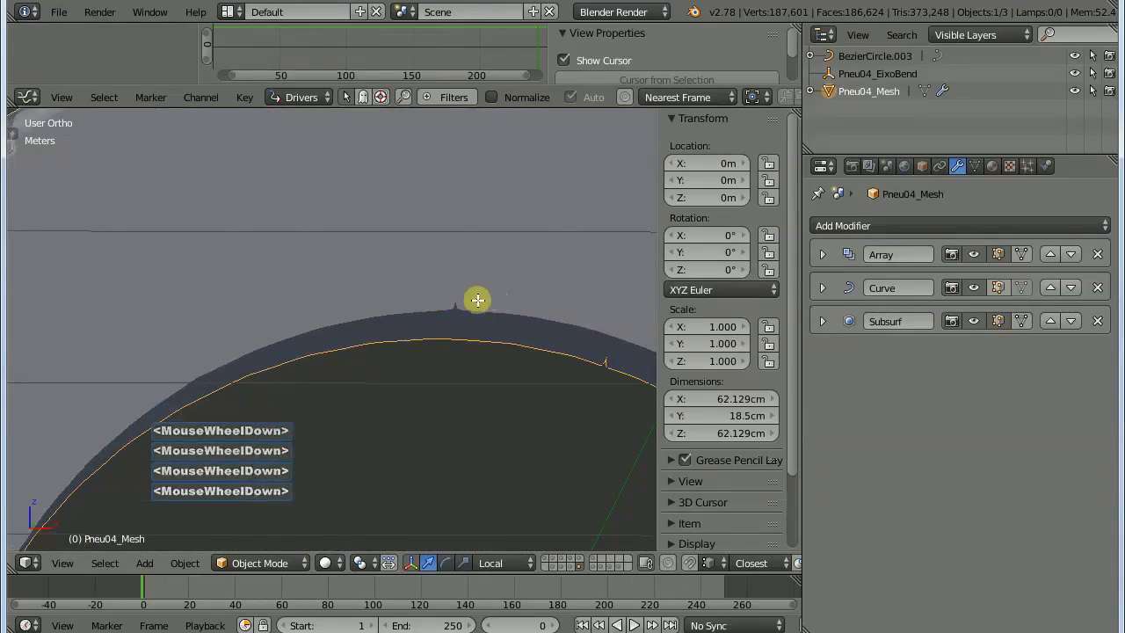
Toggle Merge and First Last in the Pneu04_Mesh Array to compare the smoothed seam at the inner rim.
click(823, 255)
click(824, 435)
scroll(459, 332, down, 1)
middle_drag(466, 333, 310, 333)
click(824, 456)
click(825, 455)
click(825, 455)
click(824, 456)
click(824, 455)
click(825, 455)
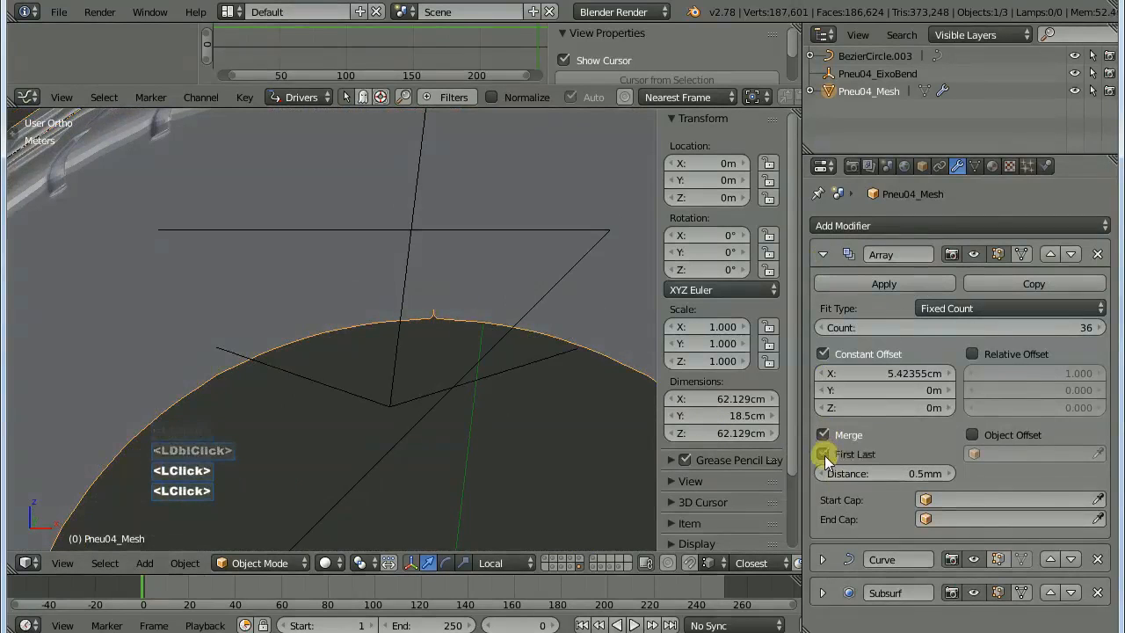
Add a Subdivision Surface modifier with 2 viewport subdivisions to Pneu03_Mesh and examine the inner rim seam.
scroll(390, 303, down, 4)
right_click(390, 304)
click(914, 226)
click(819, 533)
scroll(480, 296, up, 4)
shift+middle_drag(480, 296, 410, 344)
scroll(440, 261, up, 4)
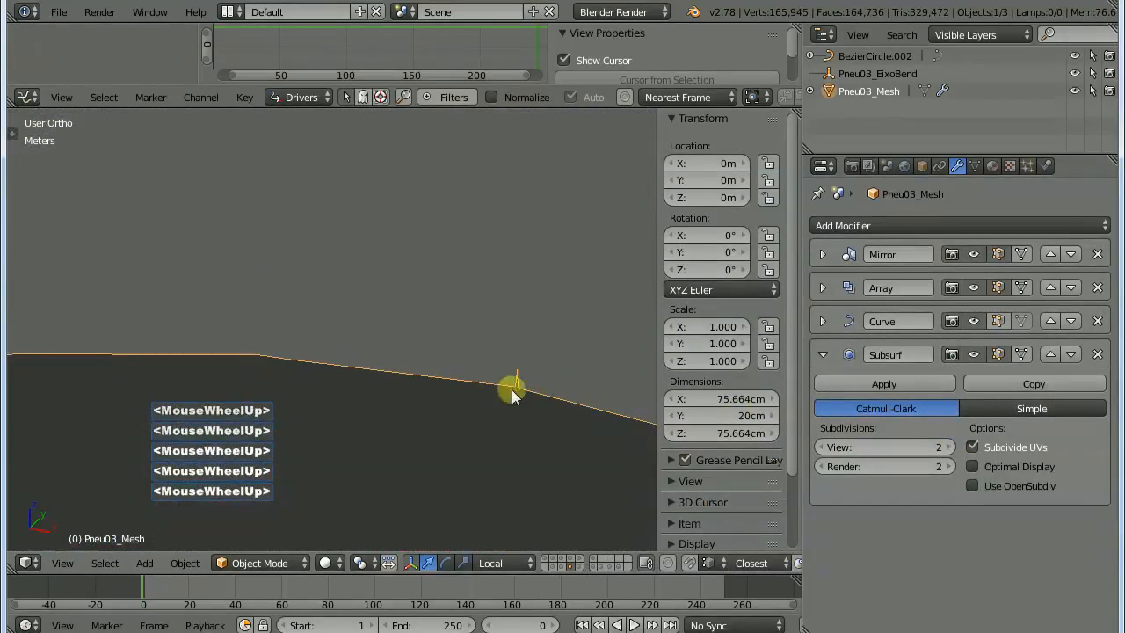
Switch Merge off and back on in the Pneu03_Mesh Array to compare the seam.
scroll(400, 347, down, 5)
click(823, 287)
click(824, 466)
click(823, 468)
scroll(487, 369, up, 5)
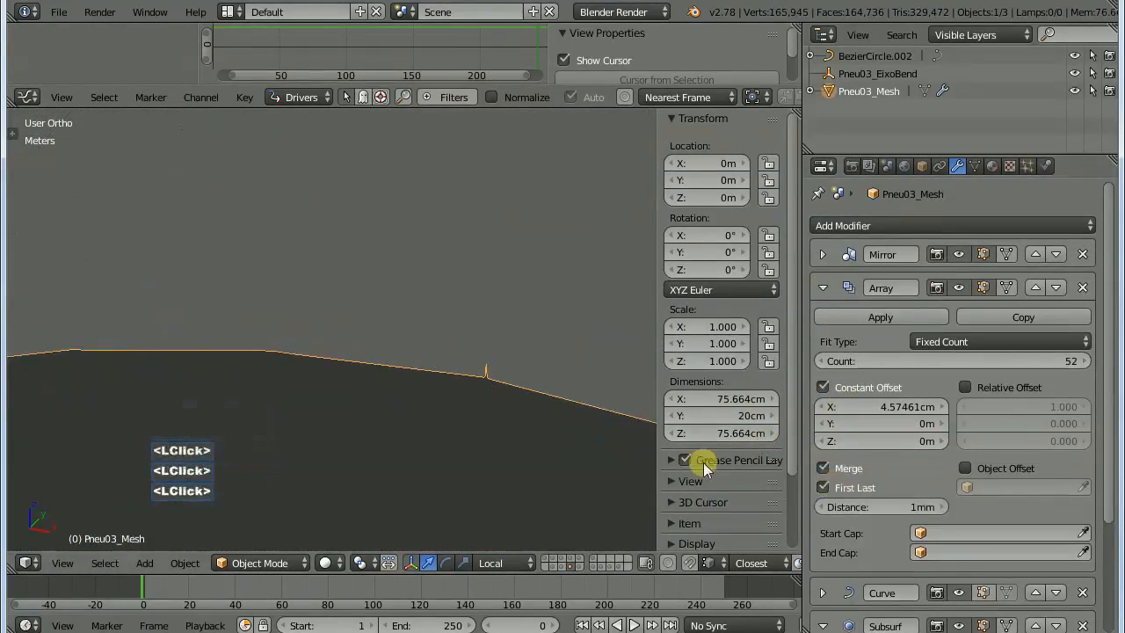
Add a Subdivision Surface modifier with 2 viewport subdivisions to Pneu02_Mesh and zoom in on the inner rim.
scroll(515, 465, down, 5)
click(427, 381)
right_click(428, 381)
click(914, 224)
click(820, 514)
scroll(347, 378, up, 5)
Toggle Merge and First Last in the Pneu02_Mesh Array to compare the joints along the inner rim.
click(823, 288)
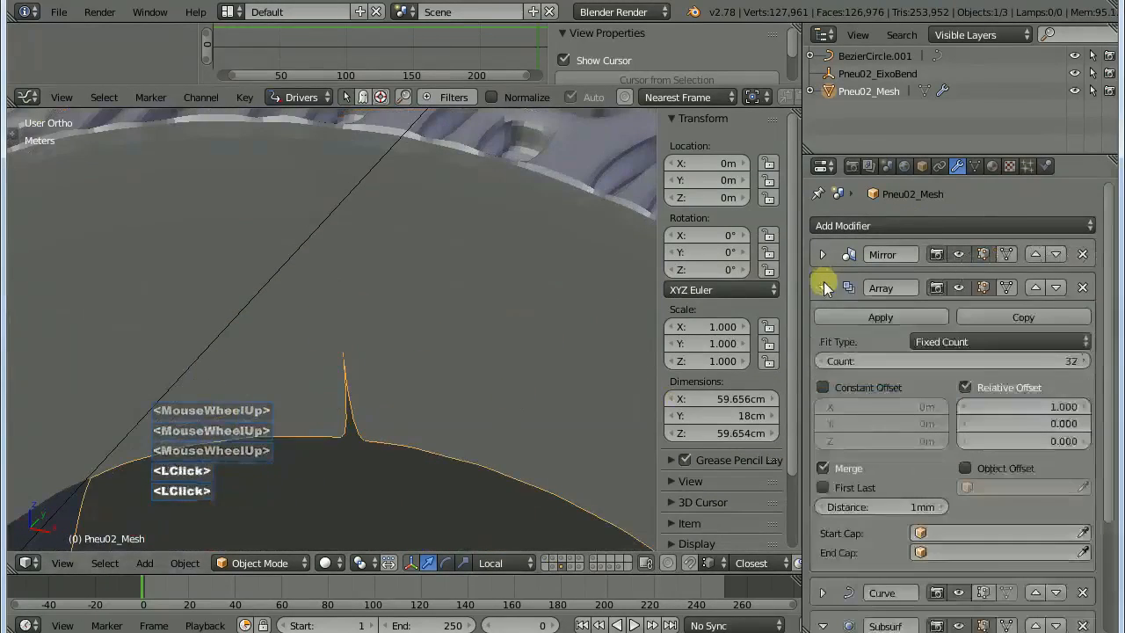
click(824, 468)
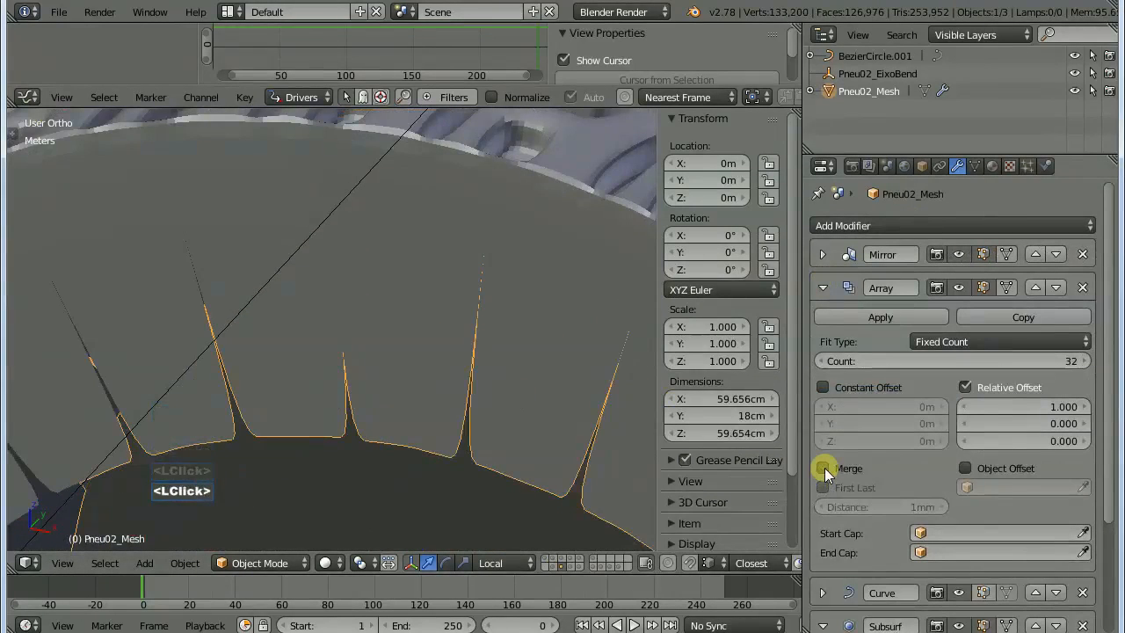
click(825, 468)
click(824, 488)
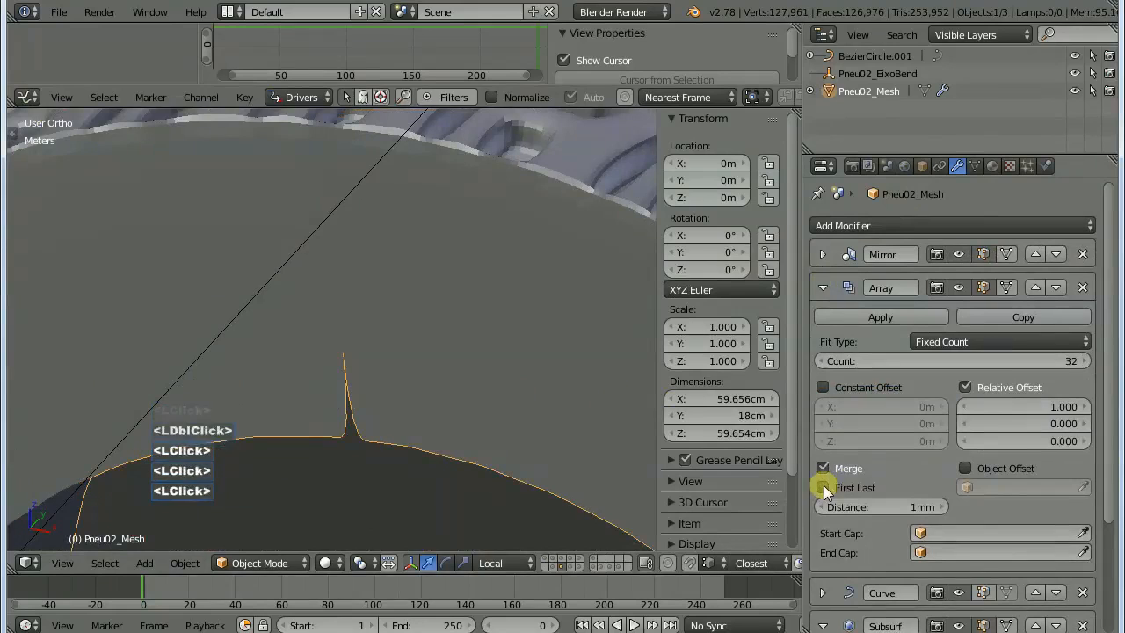
Collapse the Array settings and remove the Subdivision Surface modifier from Pneu02_Mesh.
scroll(263, 366, down, 5)
click(823, 287)
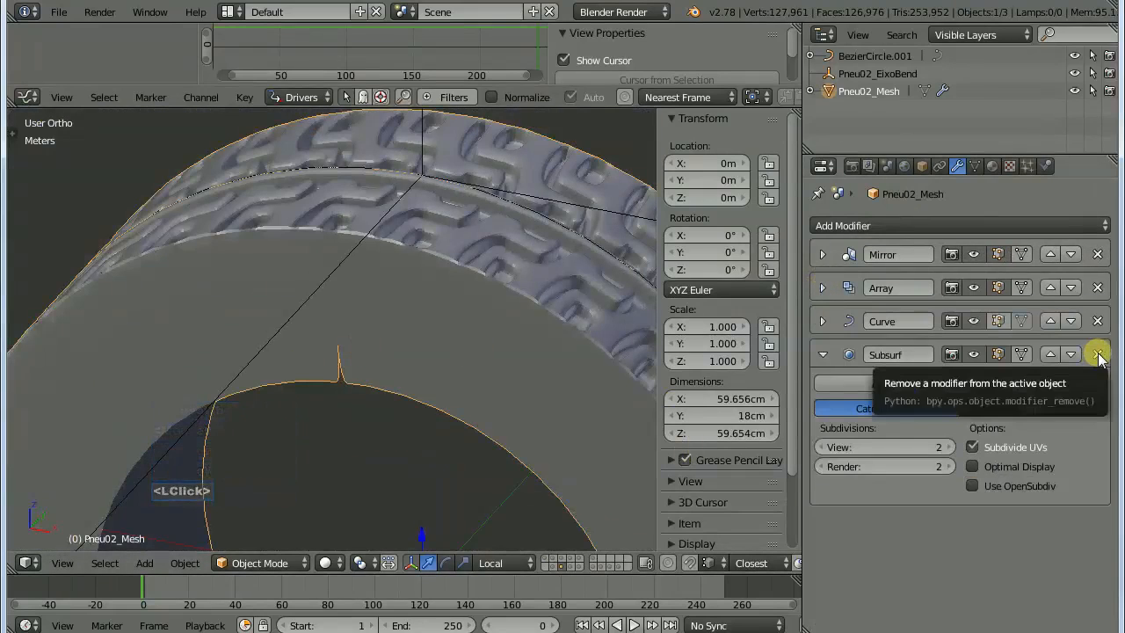
click(1095, 355)
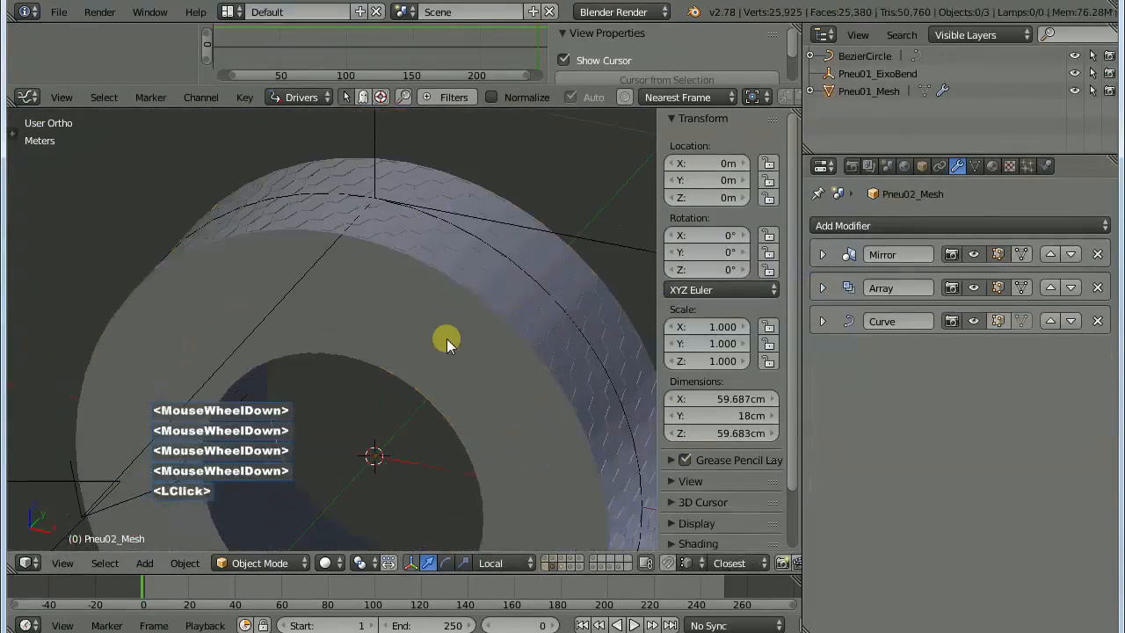
Add a Subdivision Surface modifier to Pneu01_Mesh.
click(822, 288)
click(823, 287)
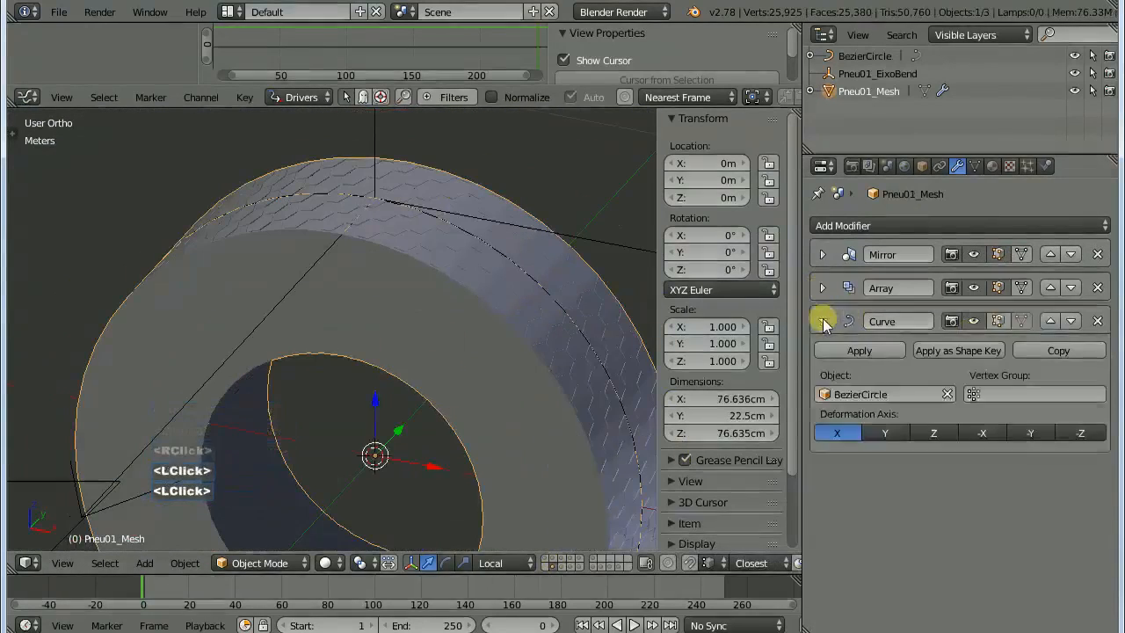
click(919, 225)
click(808, 520)
Toggle Merge and First Last in the Pneu01_Mesh Array to compare the joints along the inner rim.
click(822, 287)
click(823, 468)
scroll(363, 398, up, 4)
middle_drag(363, 397, 378, 334)
scroll(366, 322, up, 1)
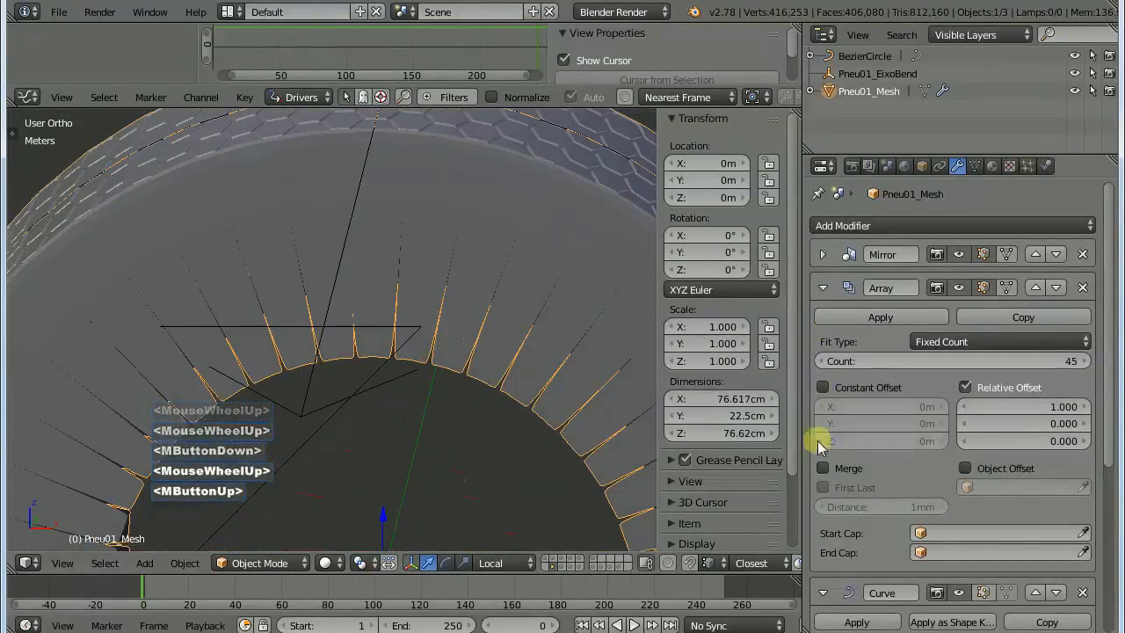
click(823, 468)
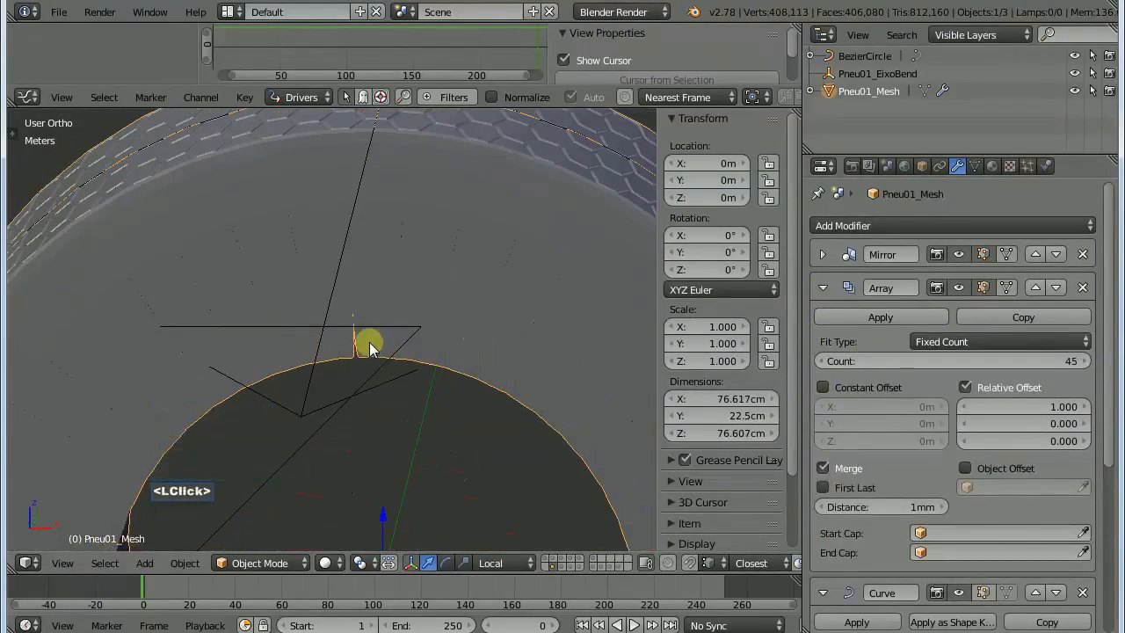
click(824, 487)
Remove the Subdivision Surface modifier from Pneu01_Mesh.
drag(826, 287, 825, 318)
key(ctrl+x)
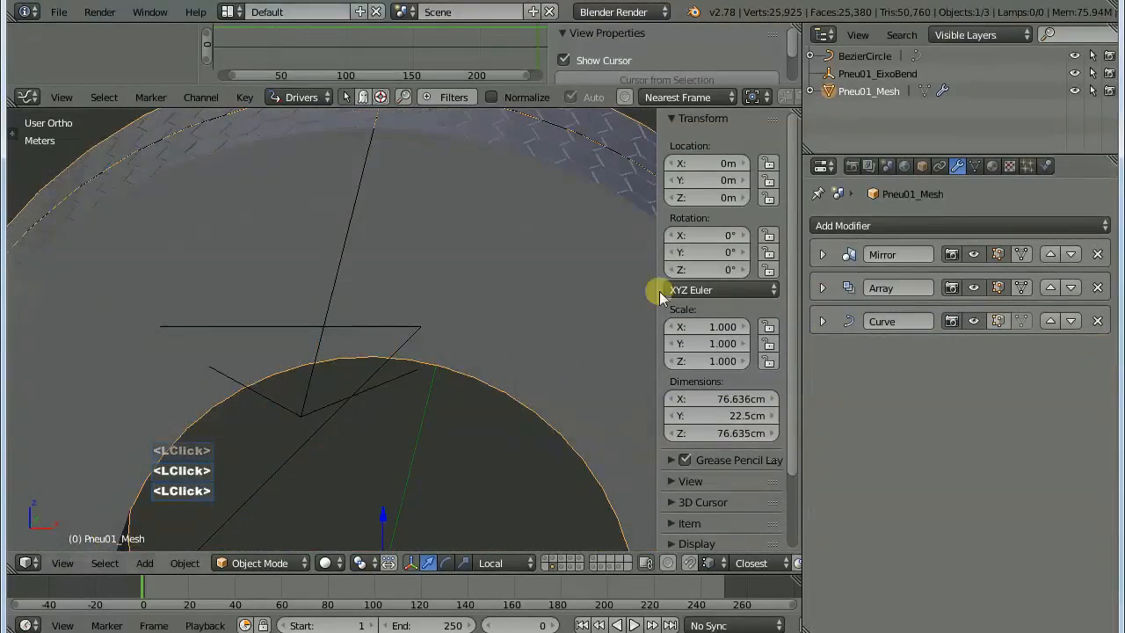
Switch to the layer holding the Pneu04 tyre and remove the Subdivision Surface modifier from Pneu04_Mesh.
scroll(606, 520, down, 5)
click(382, 377)
scroll(382, 377, up, 3)
middle_drag(381, 378, 422, 369)
scroll(422, 369, up, 1)
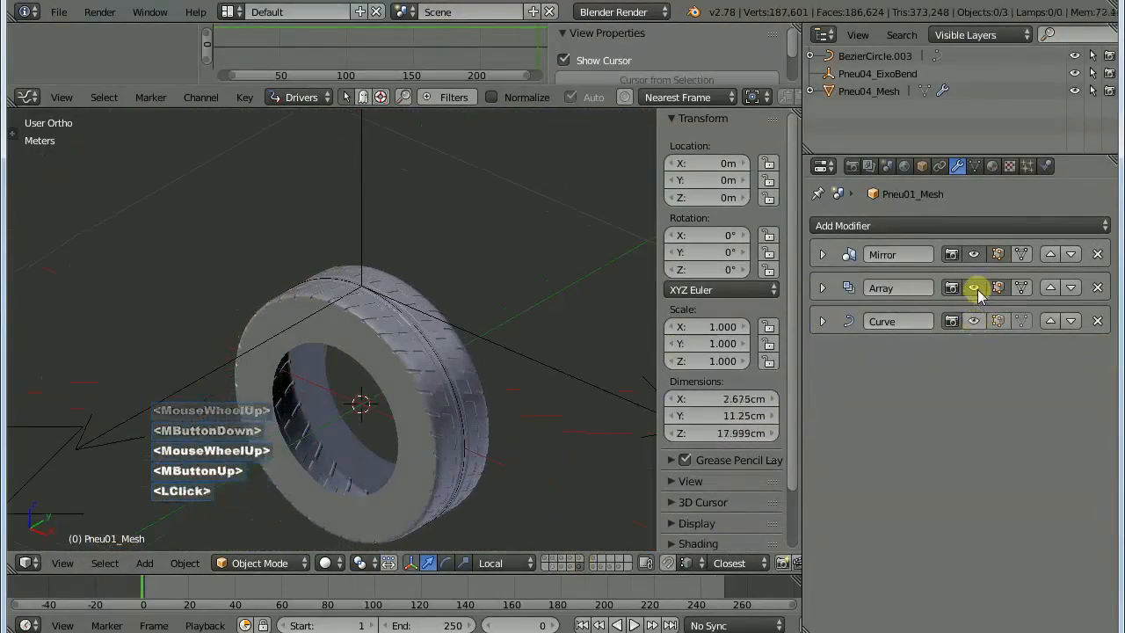
scroll(364, 344, down, 2)
right_click(364, 340)
shift+middle_drag(364, 340, 394, 357)
click(823, 254)
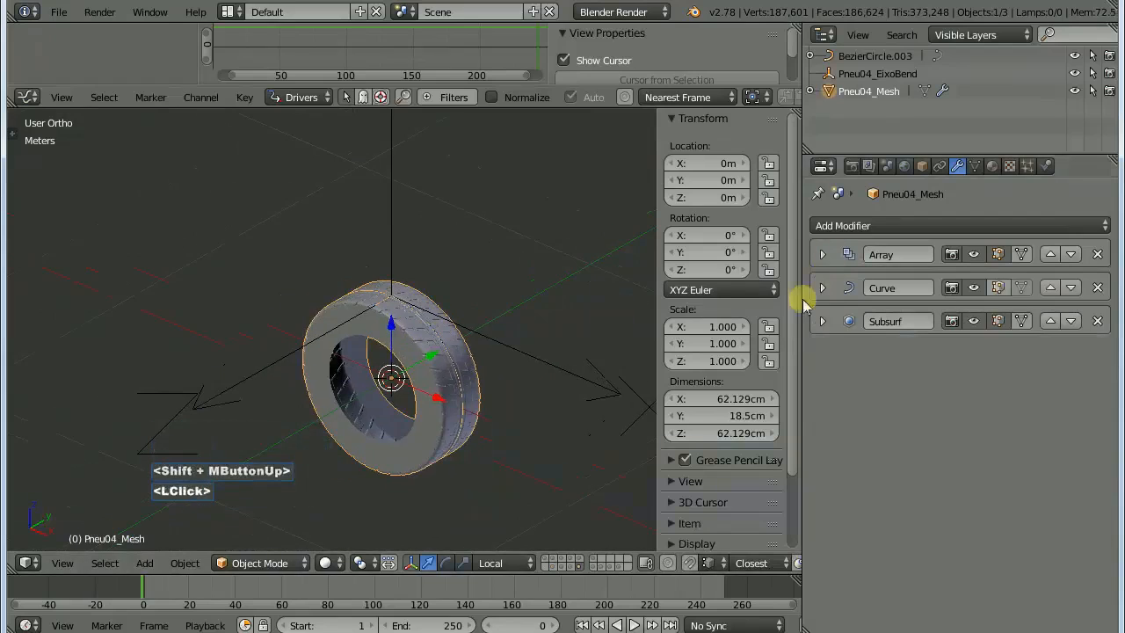
click(1097, 321)
Duplicate Pneu04_Mesh and place the copy along the Y axis at about -1.14 m.
key(shift+d)
key(y)
click(173, 410)
shift+middle_drag(173, 410, 382, 354)
Apply the Array and Curve modifiers on the duplicated tyre to turn it into real mesh geometry.
key(Tab)
key(Tab)
click(823, 254)
click(859, 284)
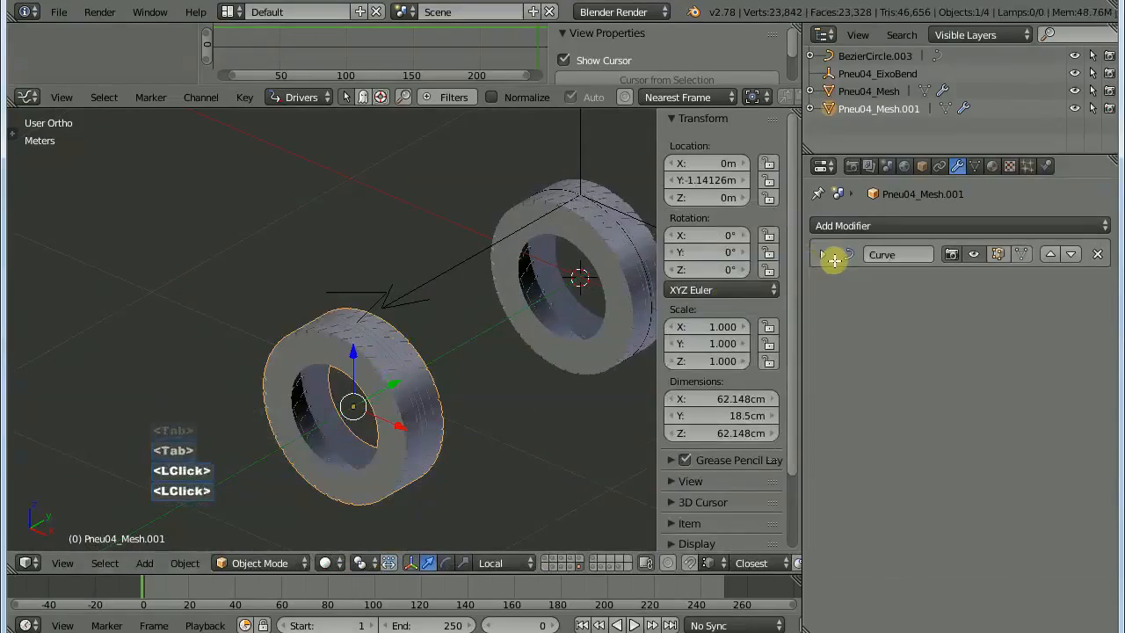
click(823, 254)
click(859, 283)
Run Remove Doubles on all vertices of the duplicated tyre mesh in Edit Mode.
scroll(372, 382, up, 3)
key(Tab)
middle_drag(422, 334, 273, 231)
scroll(351, 282, up, 1)
key(w)
click(268, 227)
scroll(530, 258, up, 4)
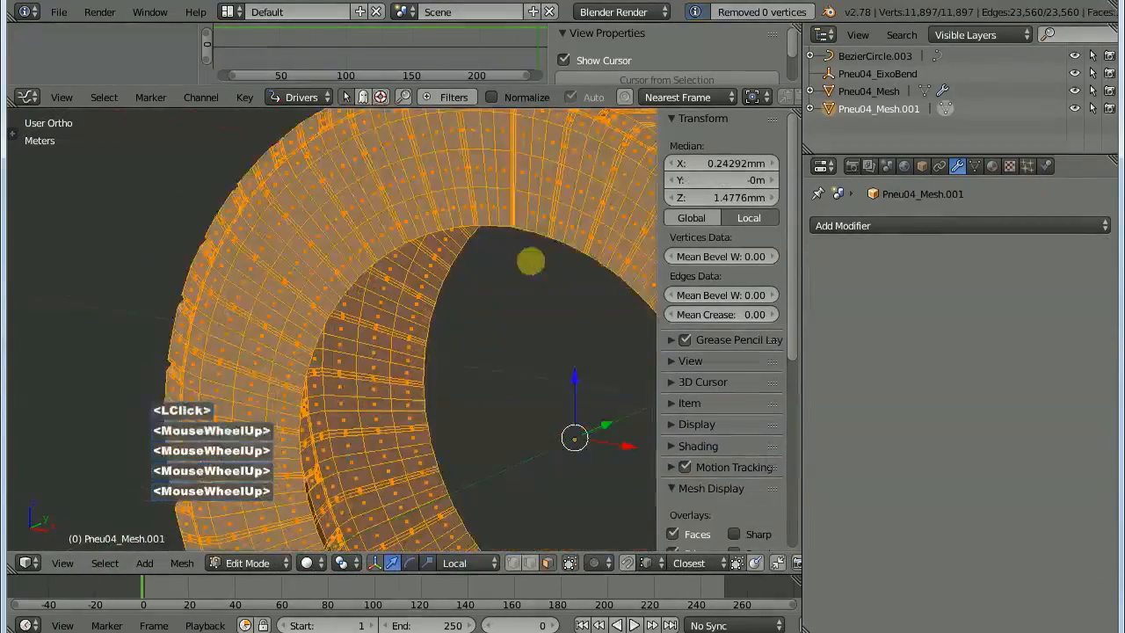
Raise the Remove Doubles merge distance to 0.5 mm and finally to 0.8 mm.
shift+middle_drag(530, 259, 448, 352)
click(12, 133)
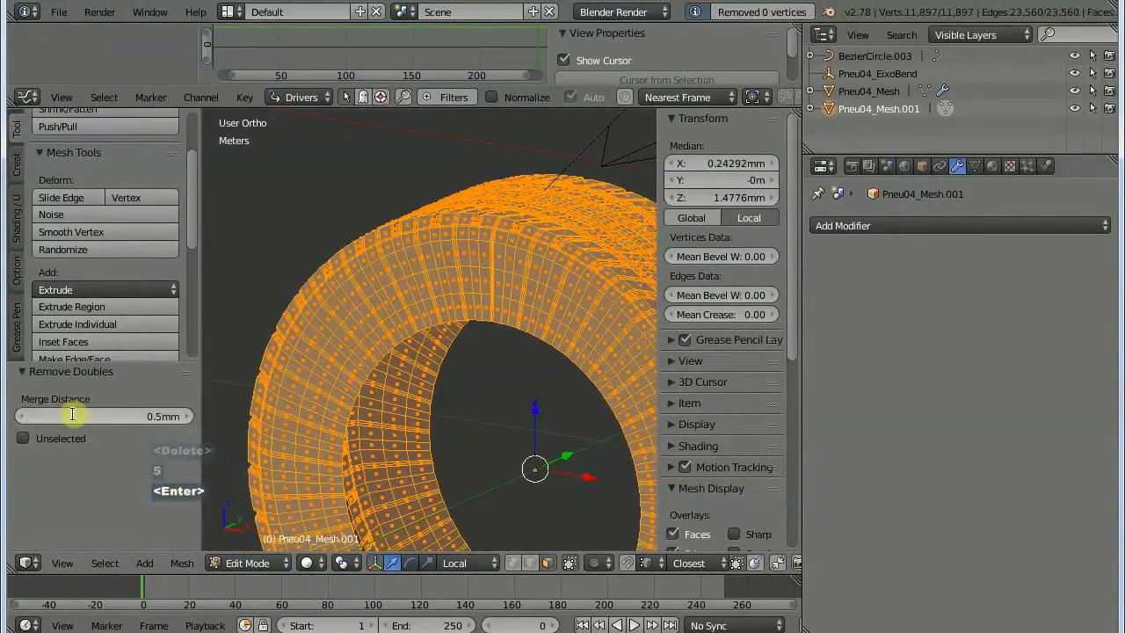
text(8)
key(Return)
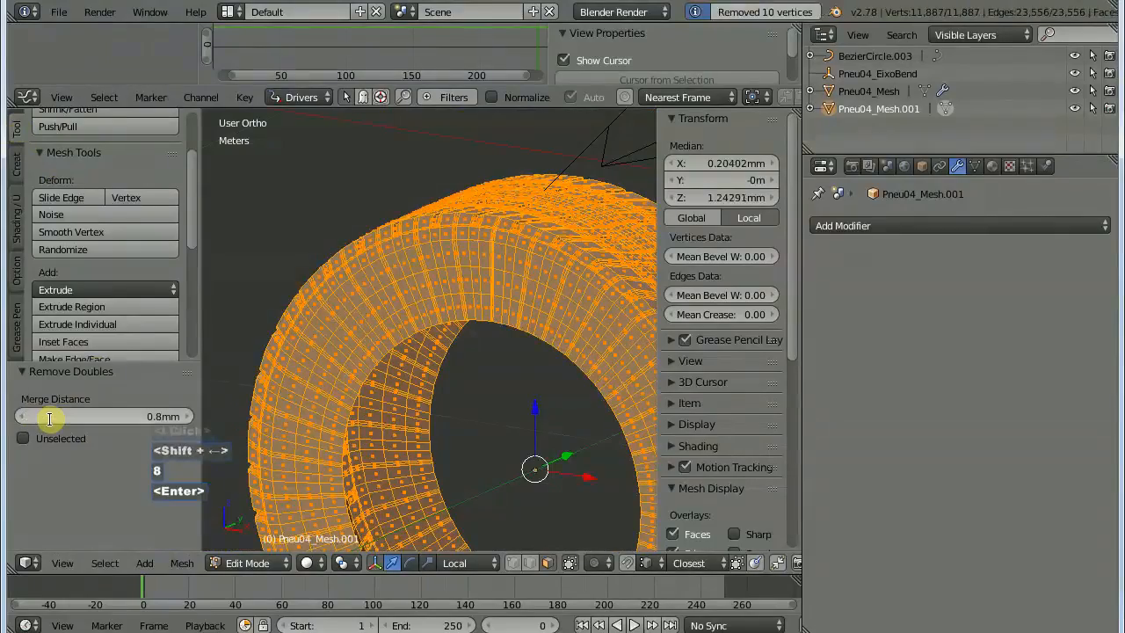
Examine the duplicated tyre's merged mesh in Object and Edit Mode, switching the selection of all its elements.
middle_drag(467, 246, 559, 267)
shift+middle_drag(563, 267, 458, 387)
scroll(422, 291, down, 1)
key(Tab)
shift+middle_drag(484, 351, 422, 310)
key(Tab)
key(a)
Leave Edit Mode and delete the duplicated tyre.
key(Tab)
scroll(447, 326, down, 3)
key(x)
click(513, 264)
Hide the tool shelf and the properties region of the 3D view to free up the viewport.
scroll(510, 255, down, 3)
key(t)
key(n)
scroll(374, 308, up, 1)
scroll(421, 308, down, 5)
shift+middle_drag(419, 306, 426, 321)
middle_drag(425, 322, 552, 538)
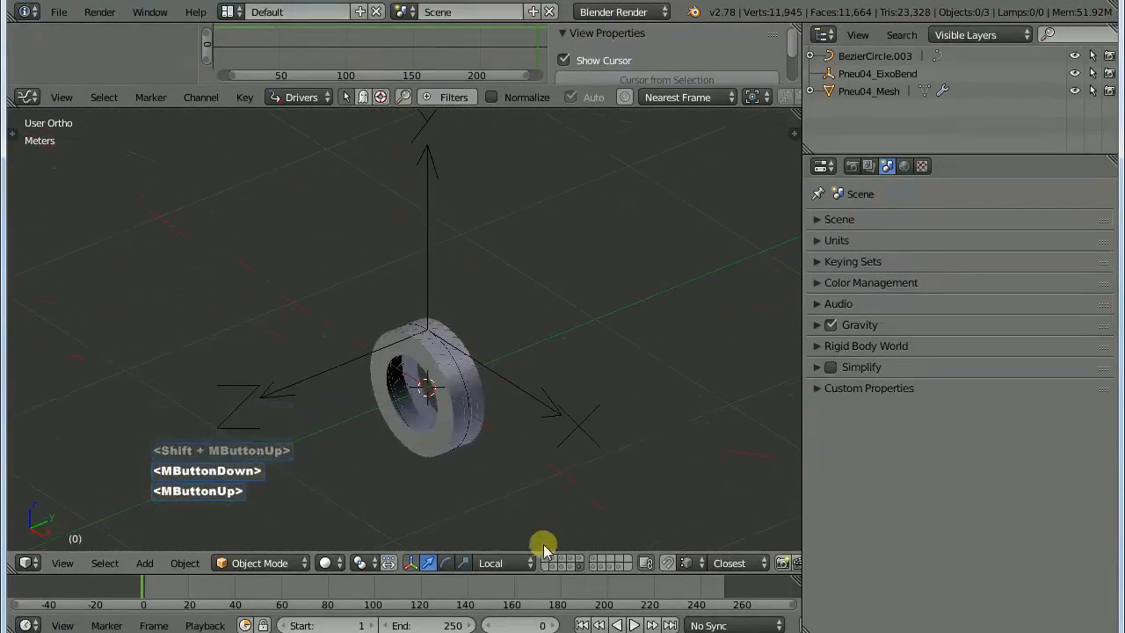